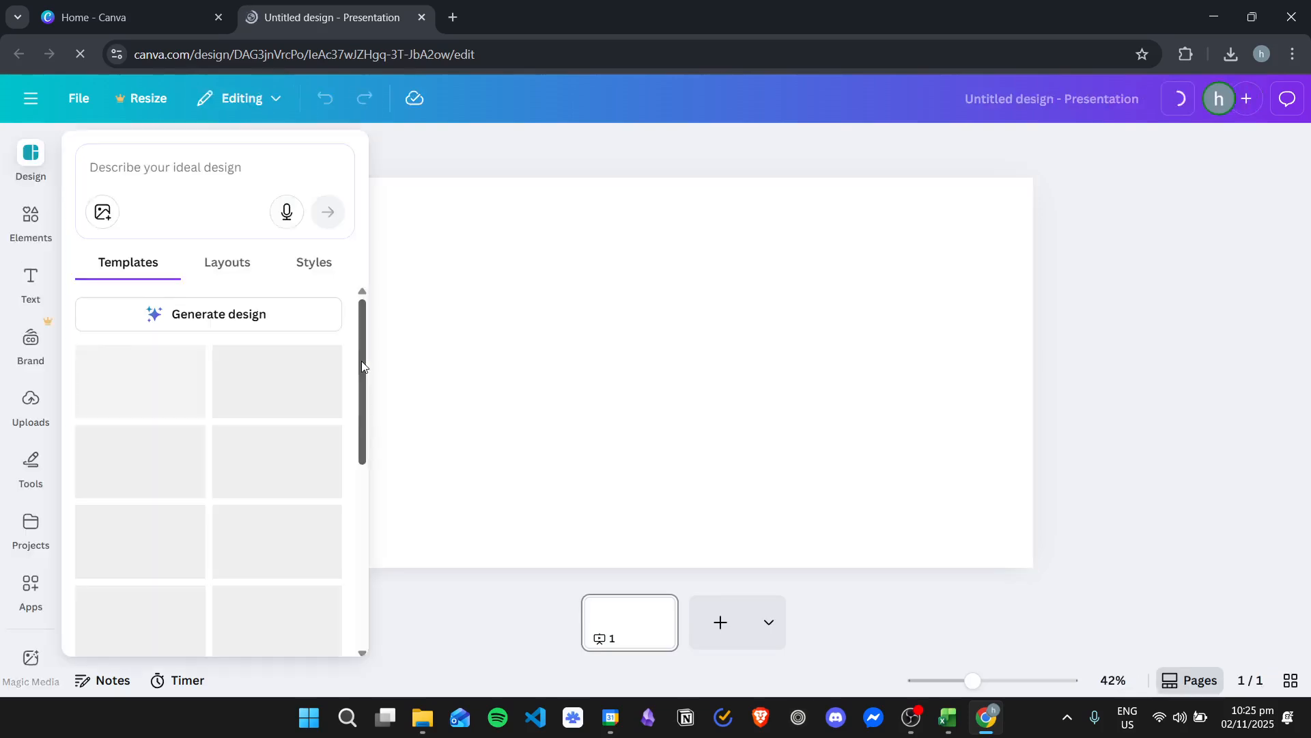
Search the elements for "1" and show all frame results
left_click(762, 278)
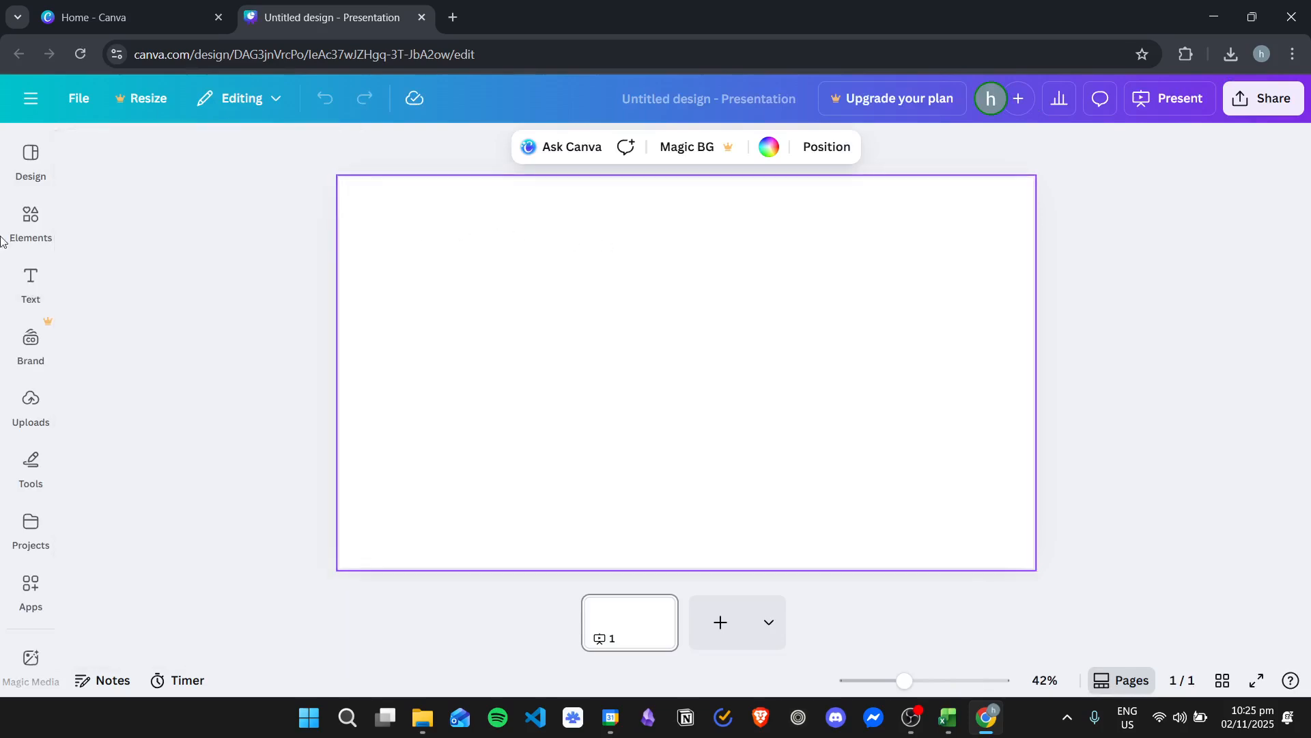
left_click(30, 220)
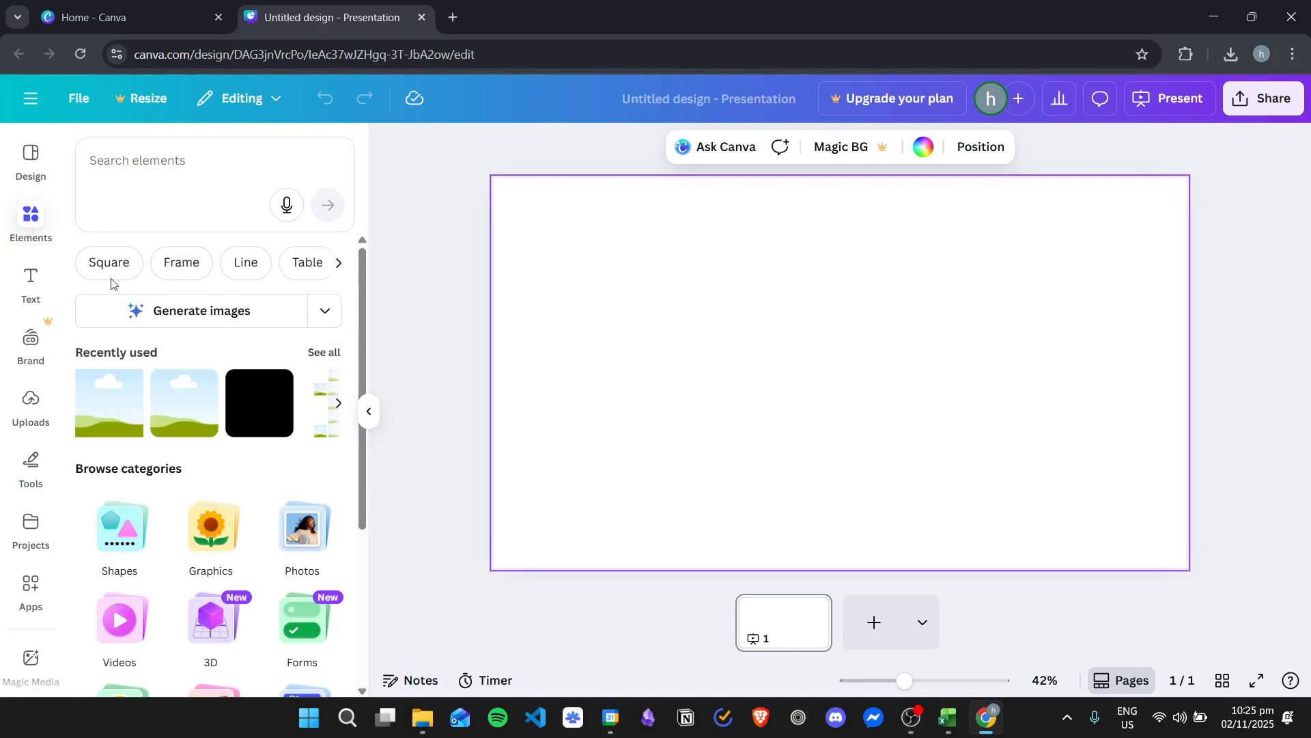
left_click(182, 263)
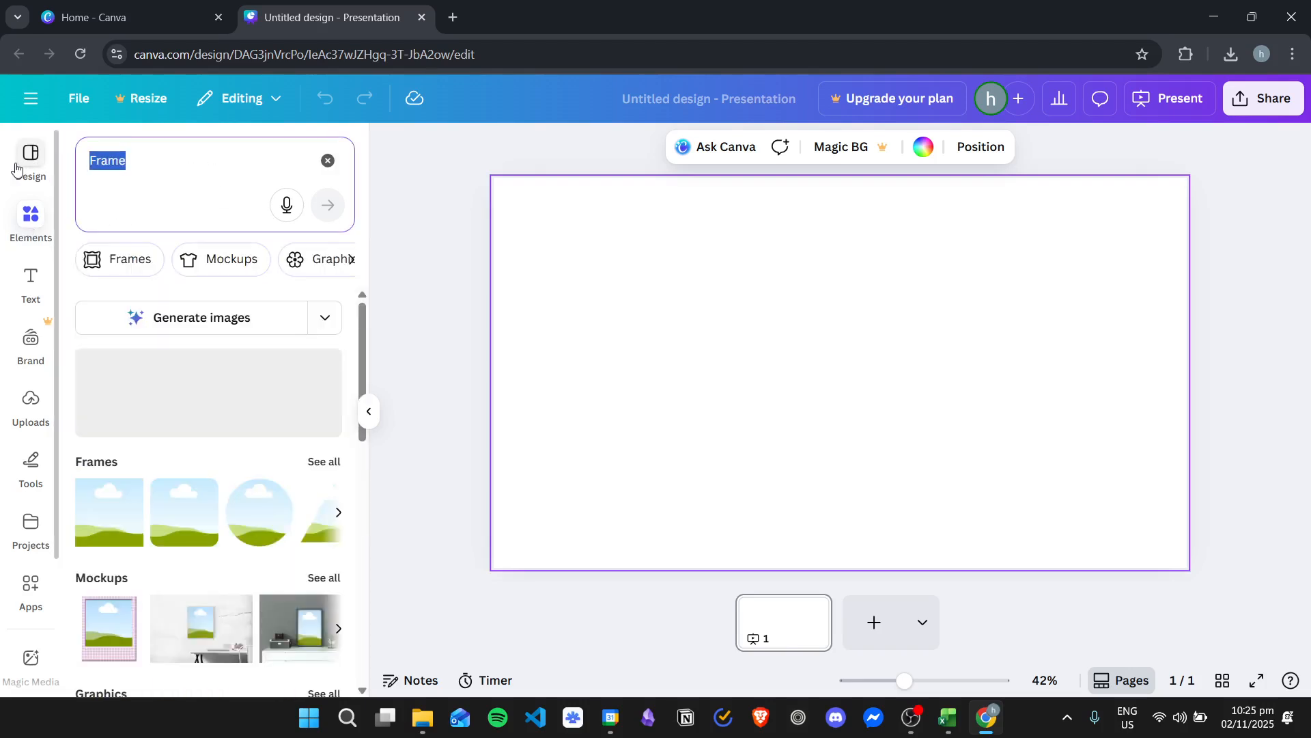
type("1")
key("Return")
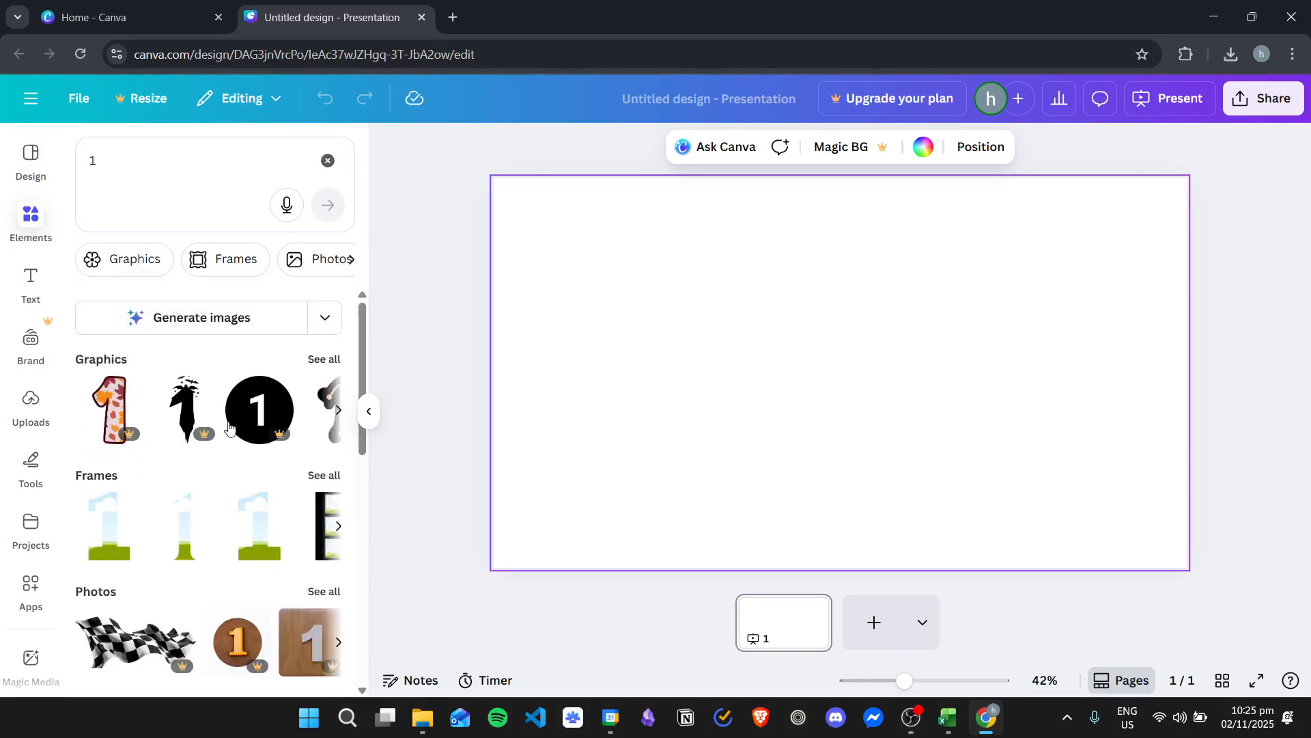
left_click(327, 476)
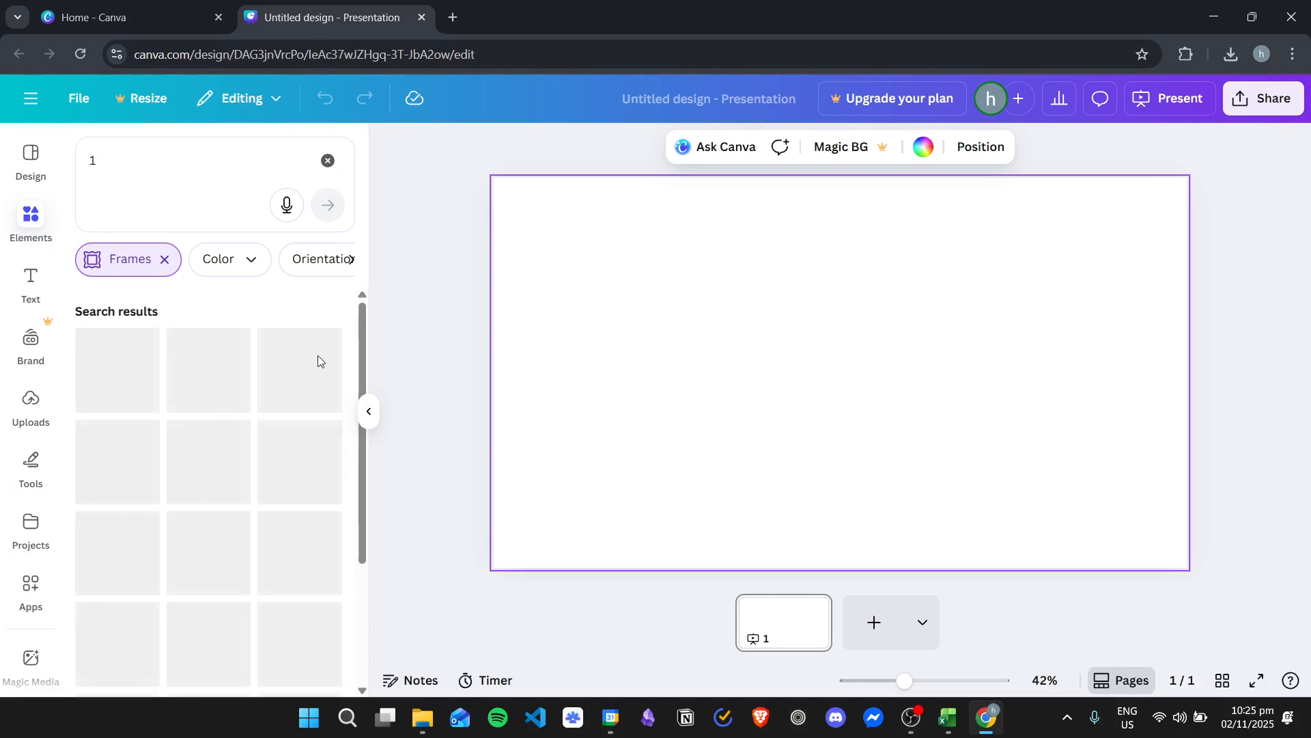
Place the number 1 frame made of separate squares on the left half of the page and enlarge it to nearly page height
left_click_drag(287, 471, 630, 280)
left_click_drag(600, 426, 532, 532)
left_click(602, 372)
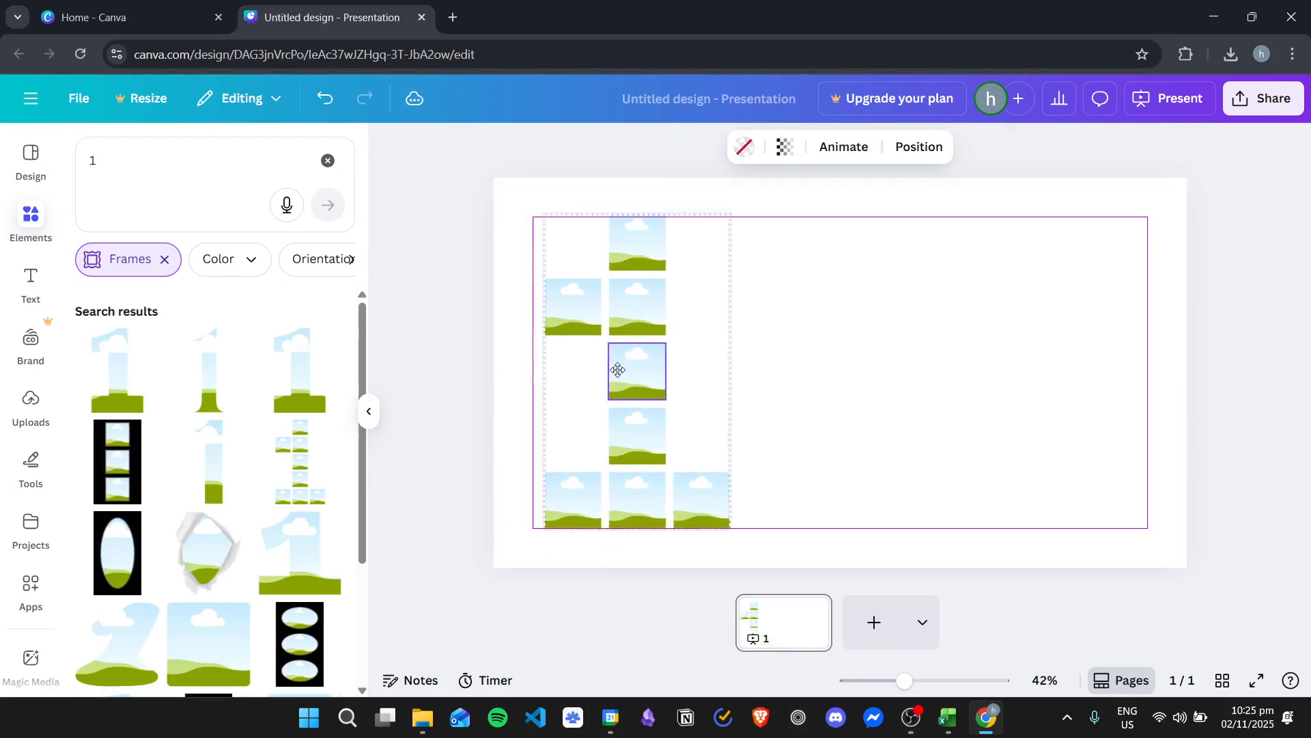
left_click(610, 372)
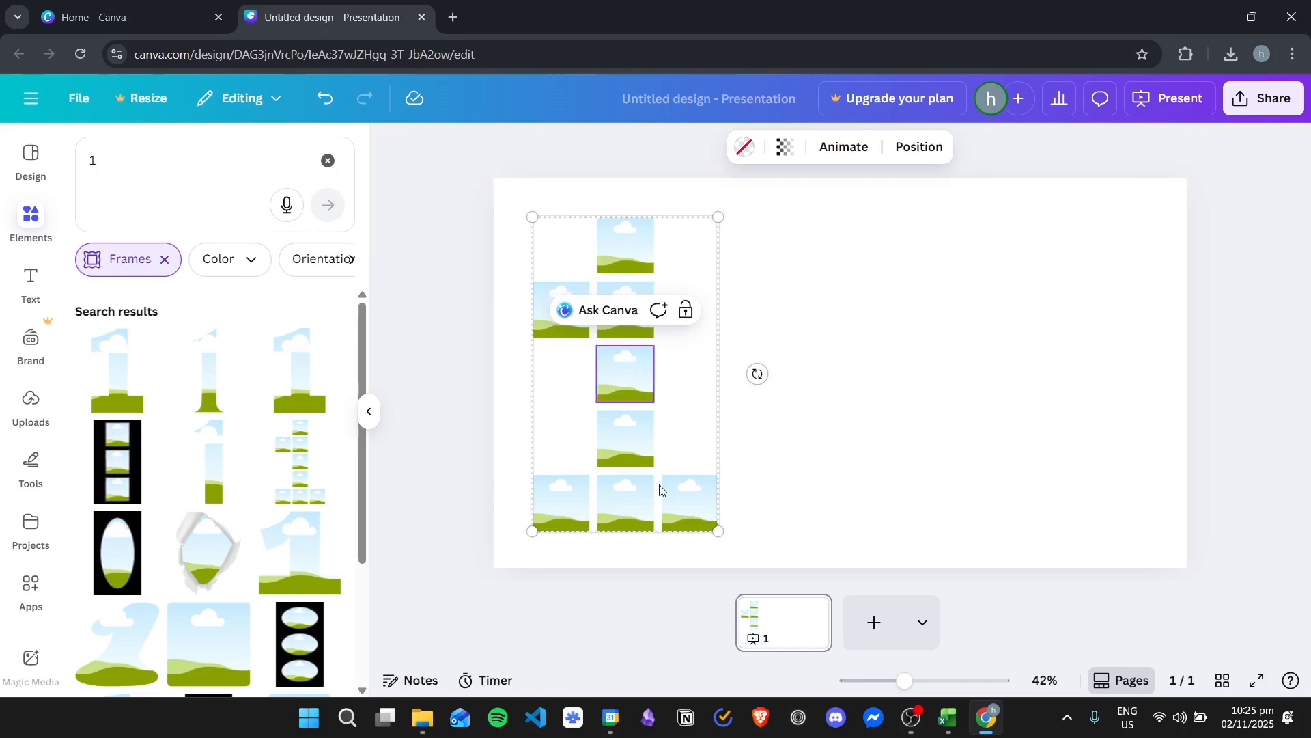
left_click(680, 496)
left_click(619, 445)
left_click(594, 418)
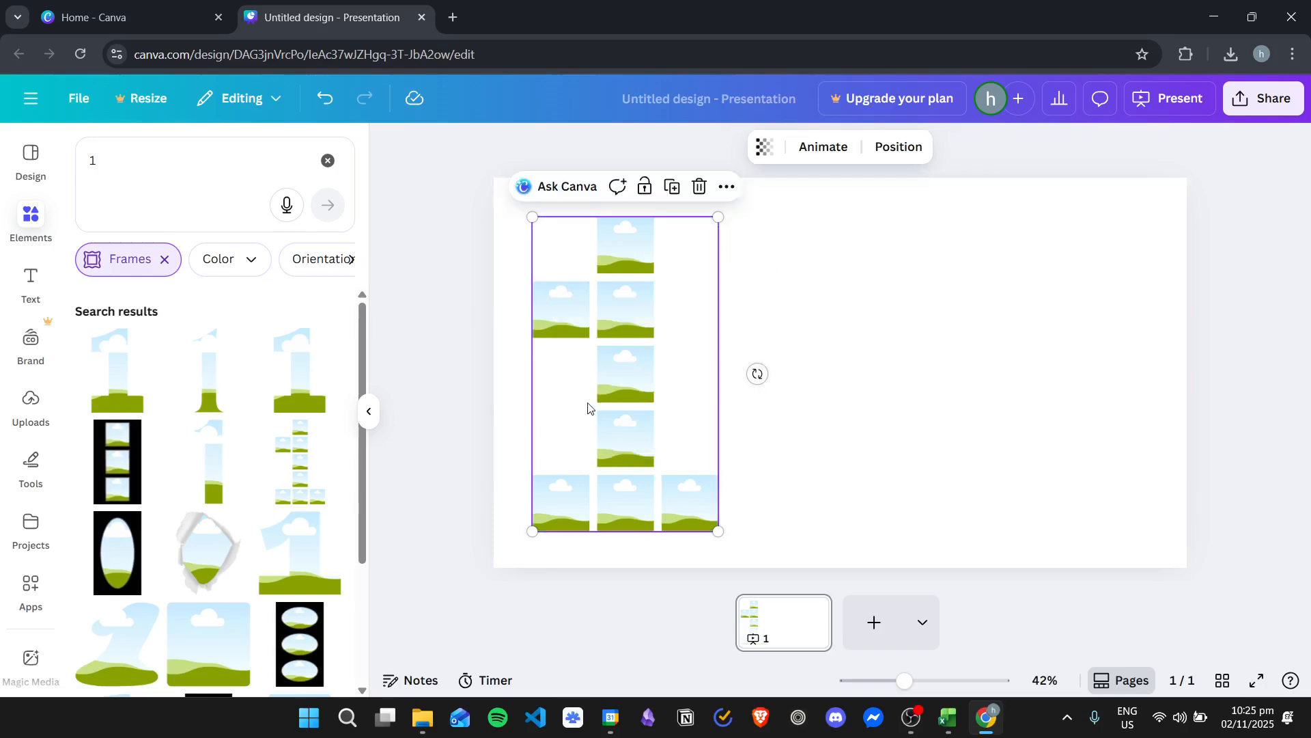
Search the frames for "2", place the number 2 made of separate squares beside the 1, and enlarge it
left_click(226, 169)
key("BackSpace")
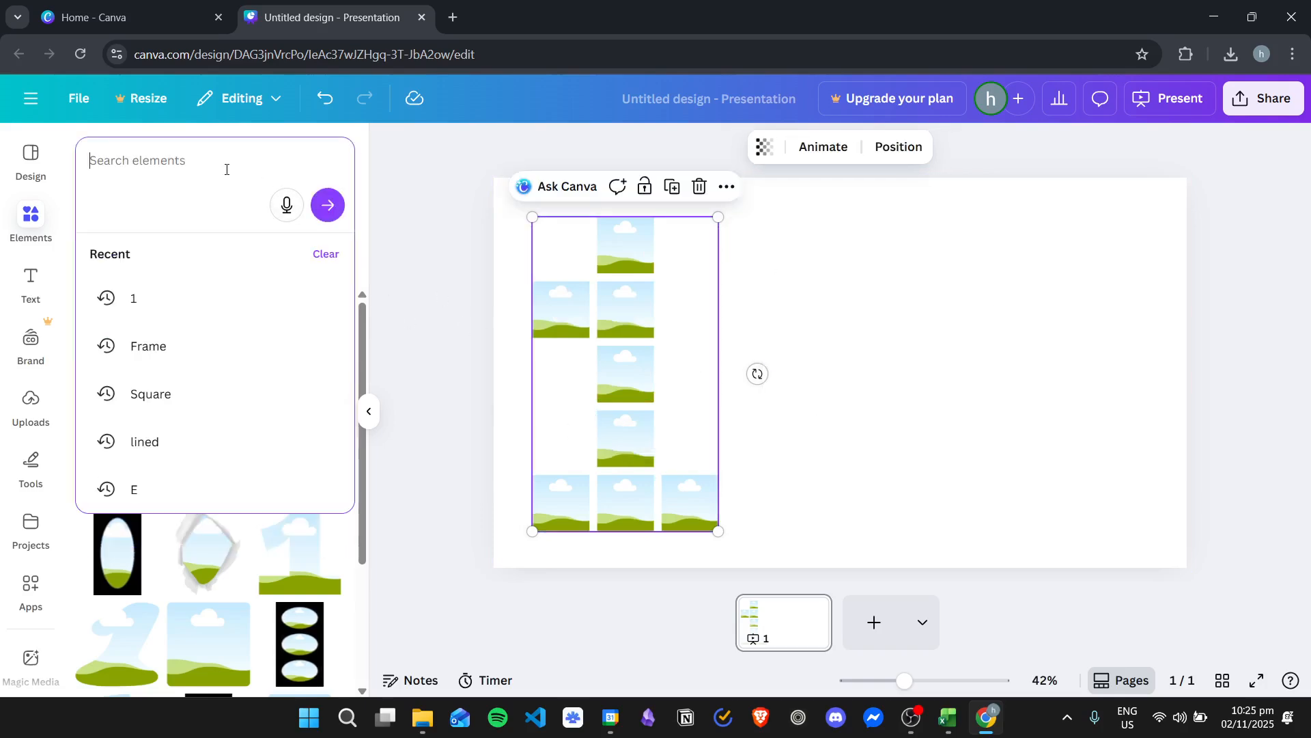
type("2")
key("Return")
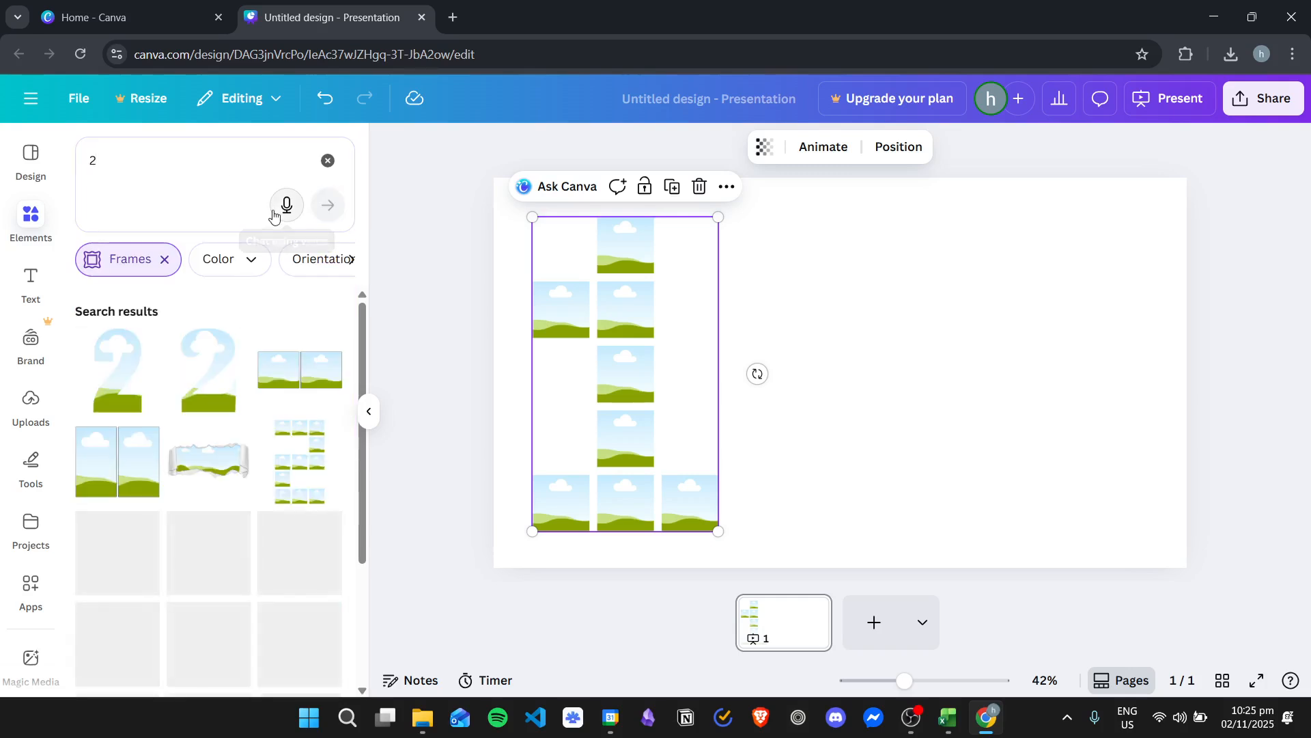
left_click_drag(299, 472, 813, 369)
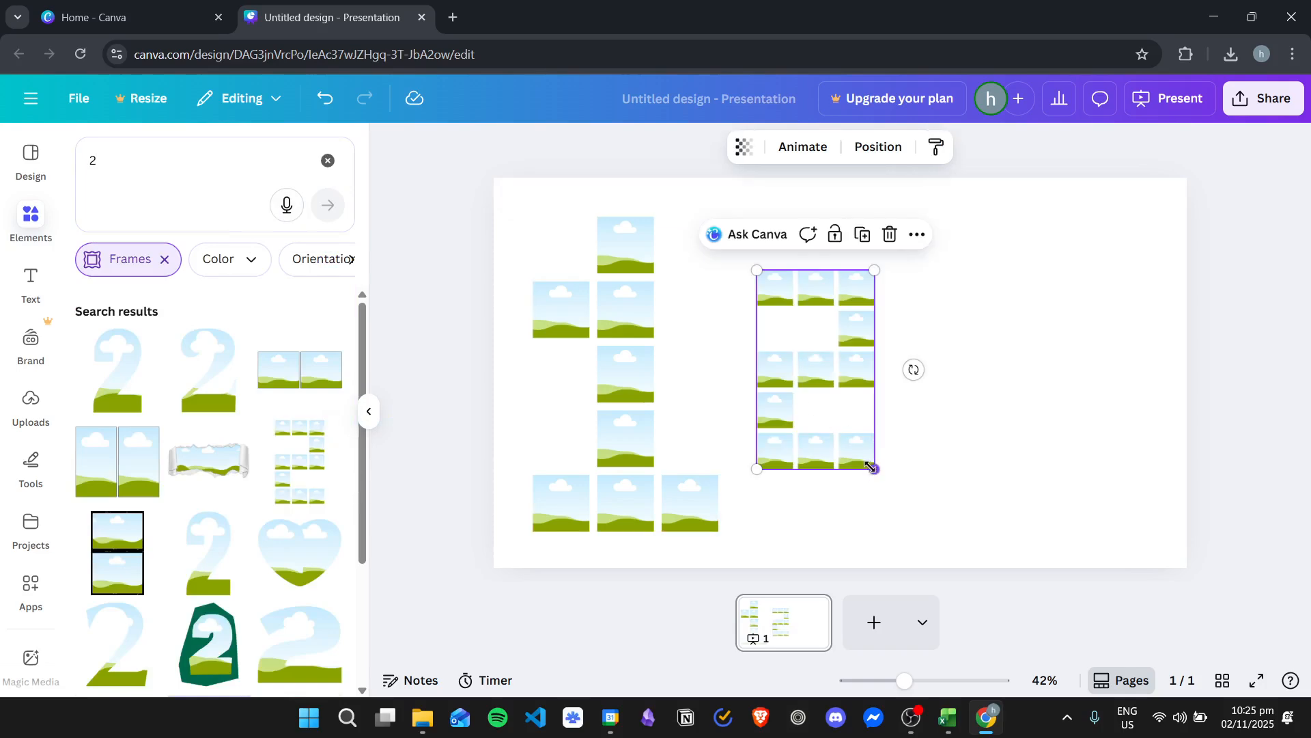
left_click_drag(871, 466, 919, 544)
left_click_drag(775, 428, 760, 403)
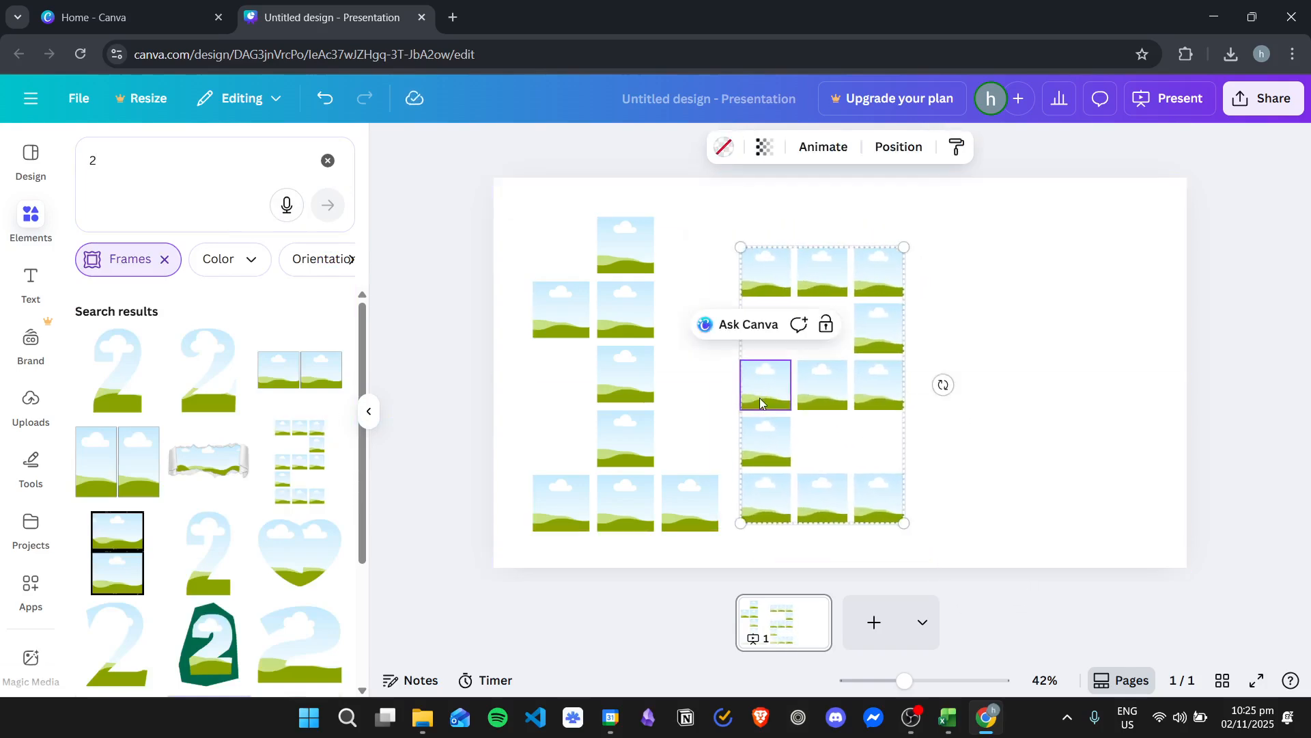
Fill the square just above the base of the 1 with the uploaded TEST image
left_click(31, 403)
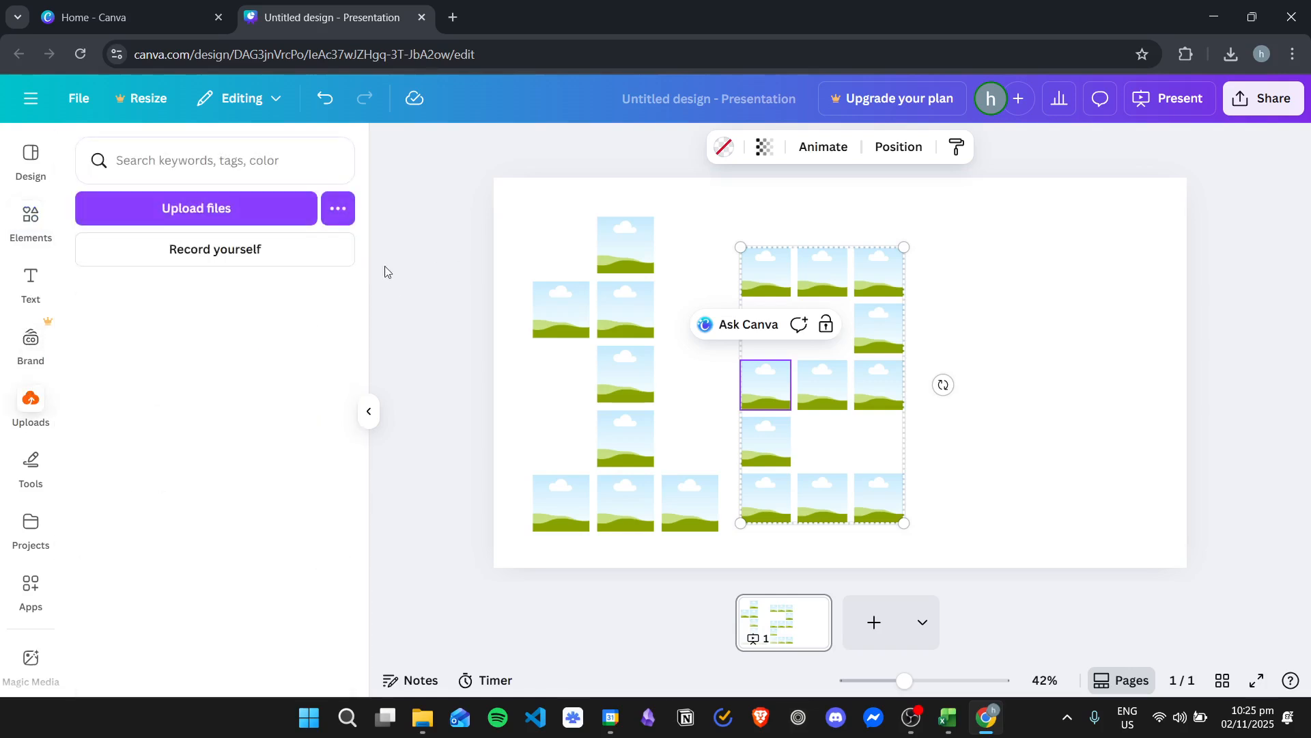
scroll(170, 456, "down", 2)
left_click_drag(277, 438, 601, 235)
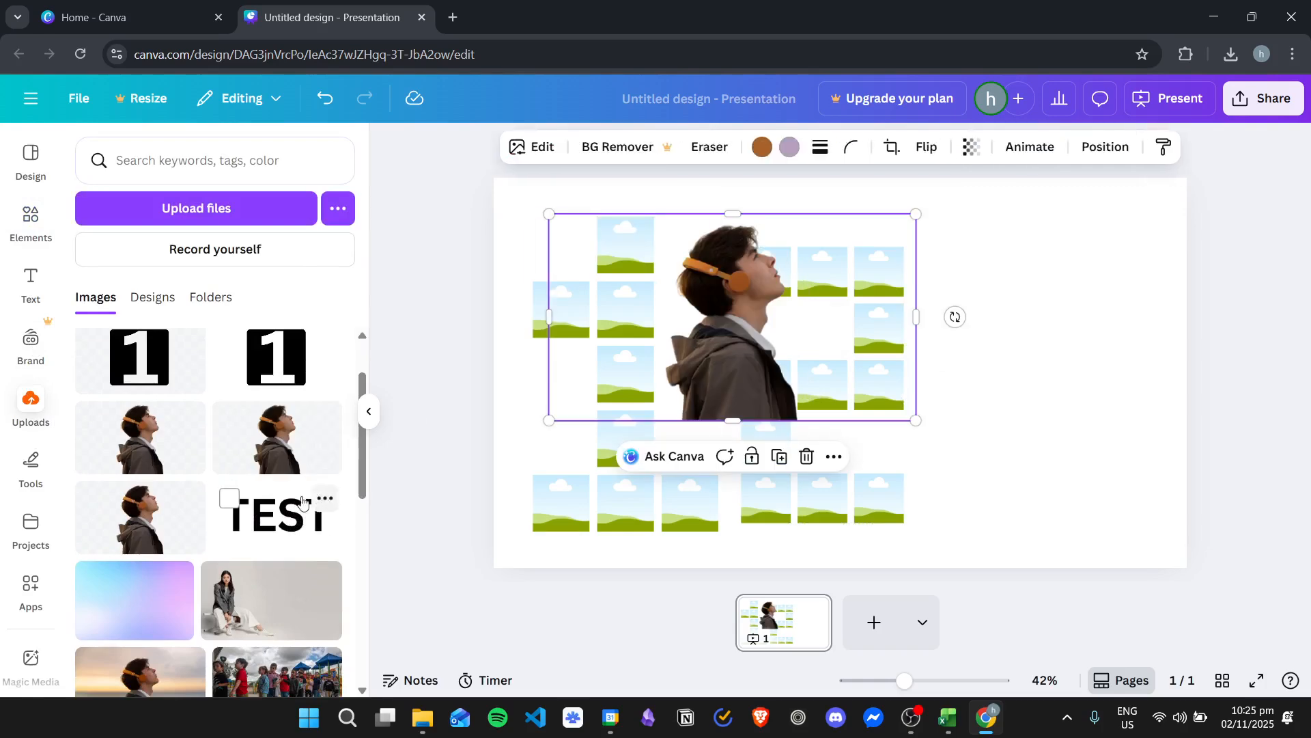
left_click_drag(258, 524, 563, 315)
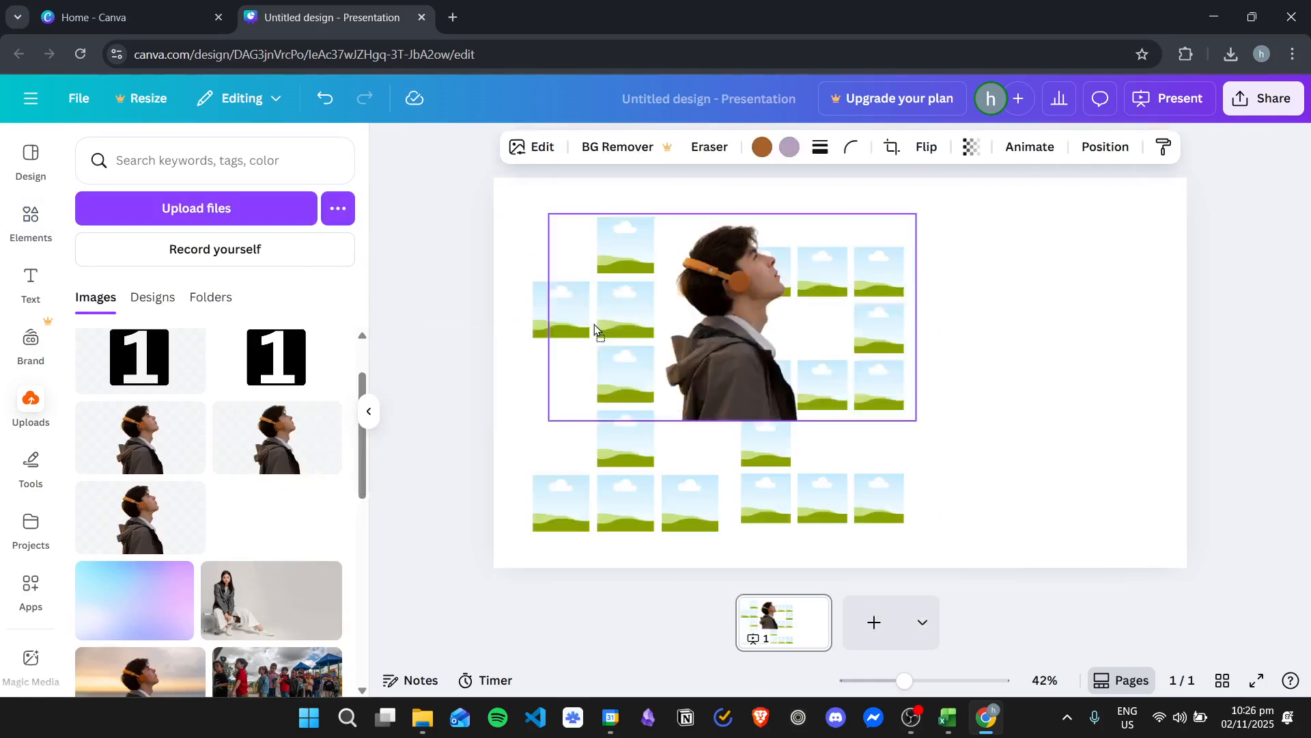
left_click_drag(637, 449, 1018, 315)
left_click_drag(755, 284, 624, 437)
Fill the three base squares of the 1 with the uploaded photos of the seated woman, the man at sunset and the children with straws
left_click_drag(272, 600, 631, 489)
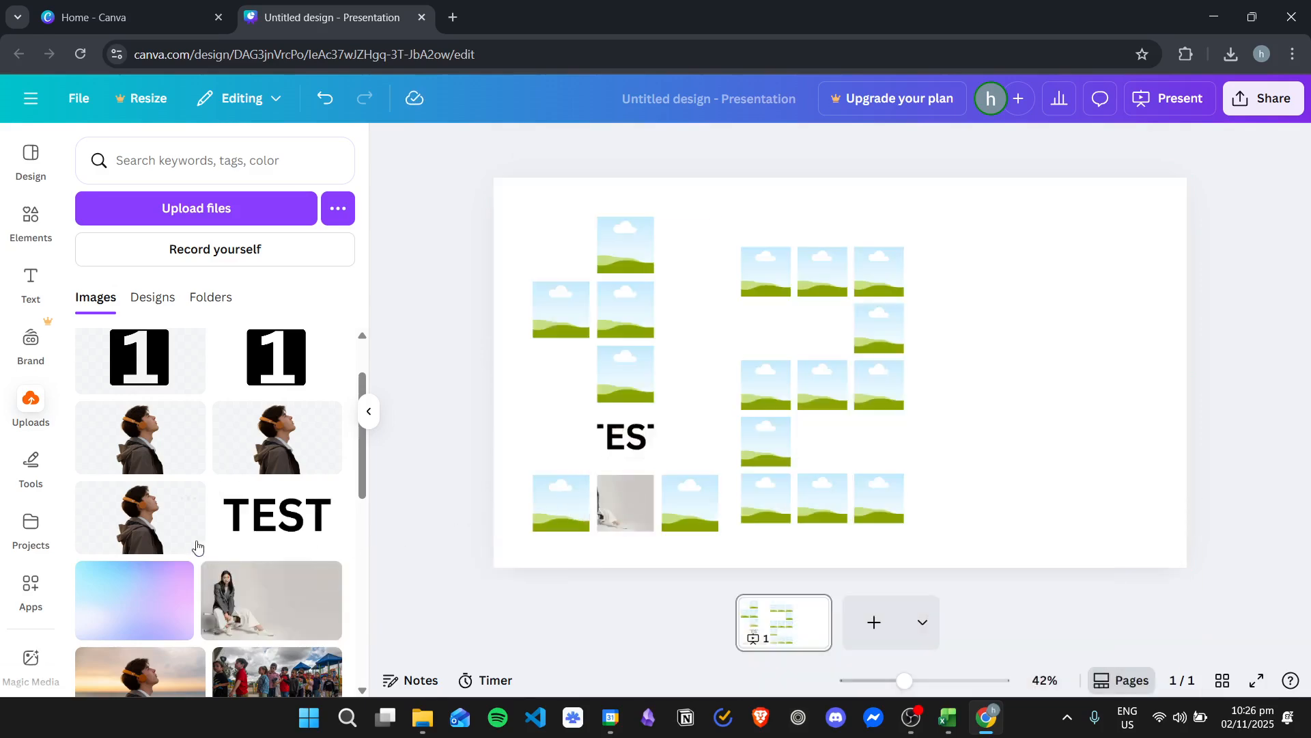
scroll(200, 545, "down", 3)
left_click_drag(140, 604, 574, 501)
scroll(226, 445, "down", 3)
mouse_move(137, 526)
left_mouse_down()
mouse_move(677, 218)
mouse_move(686, 493)
mouse_move(755, 456)
mouse_move(700, 490)
left_mouse_up()
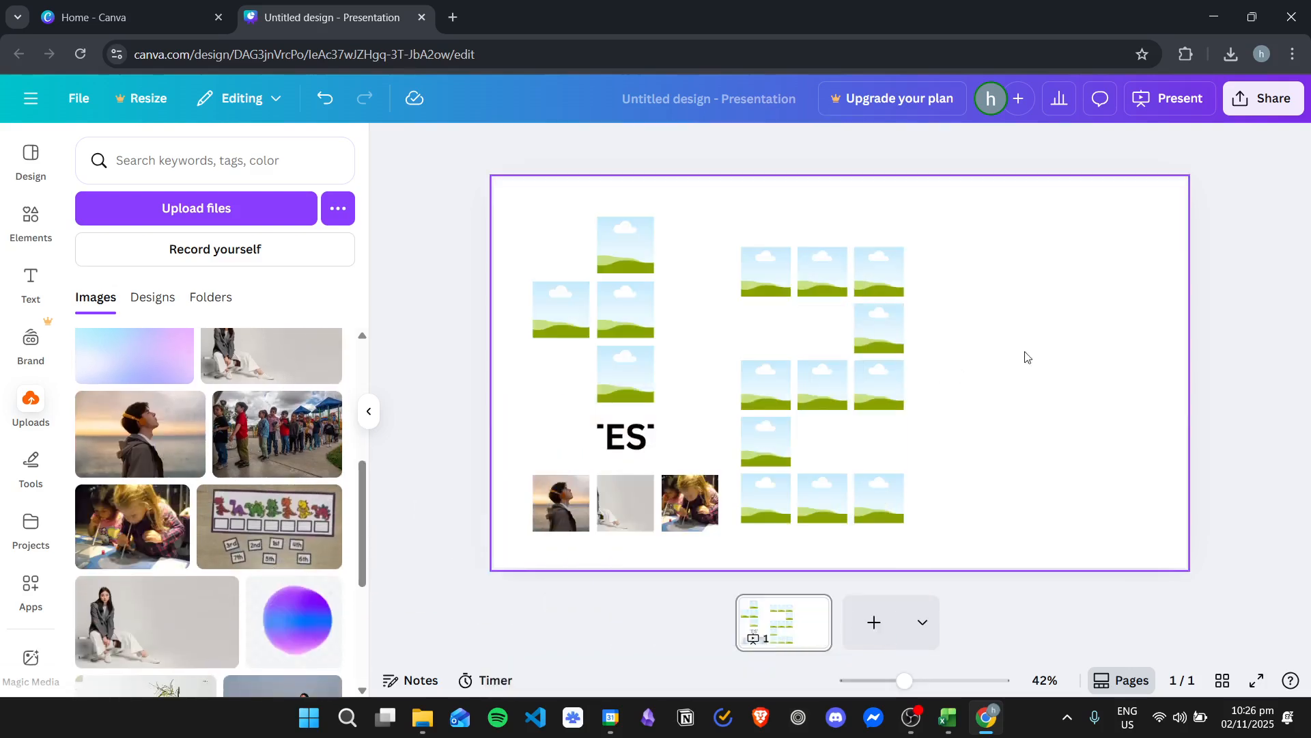
Delete both number frame grids from the page
left_click(1017, 355)
left_click_drag(493, 205, 1055, 536)
key("Delete")
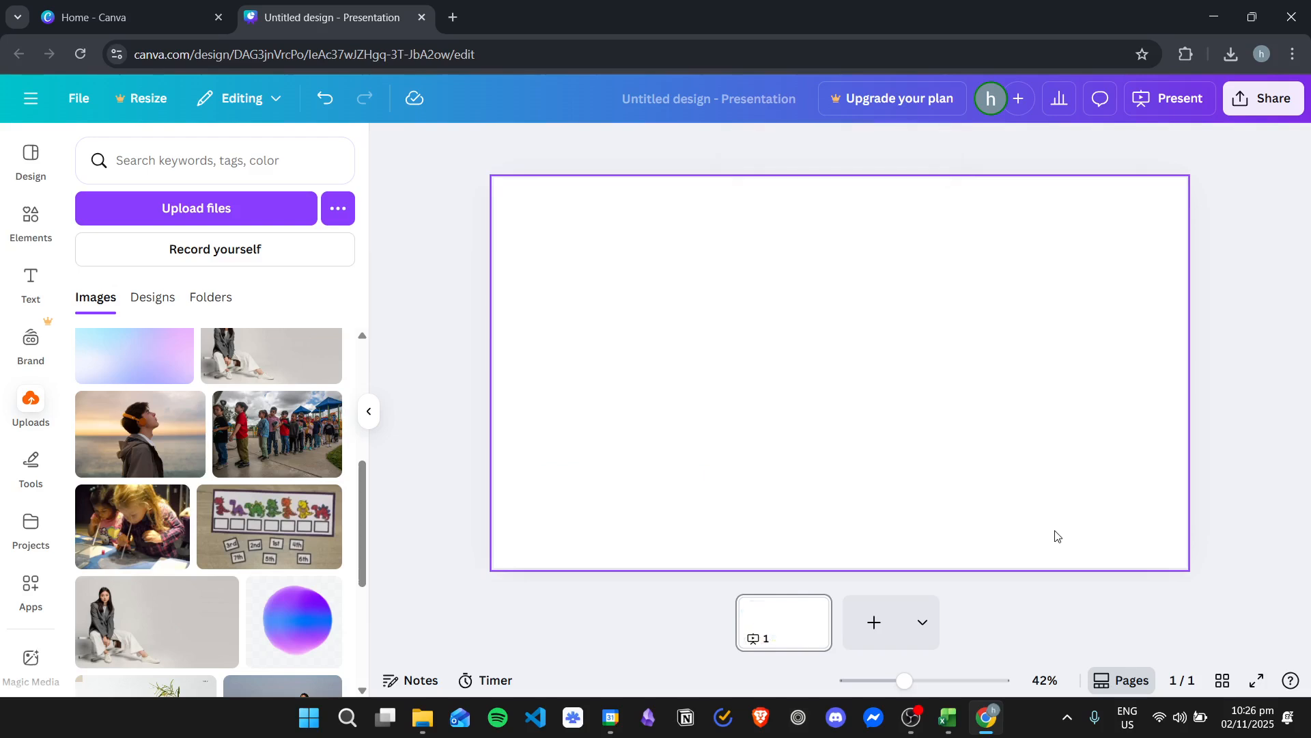
Add a heading to the page and replace its text with "1"
left_click_drag(364, 480, 364, 356)
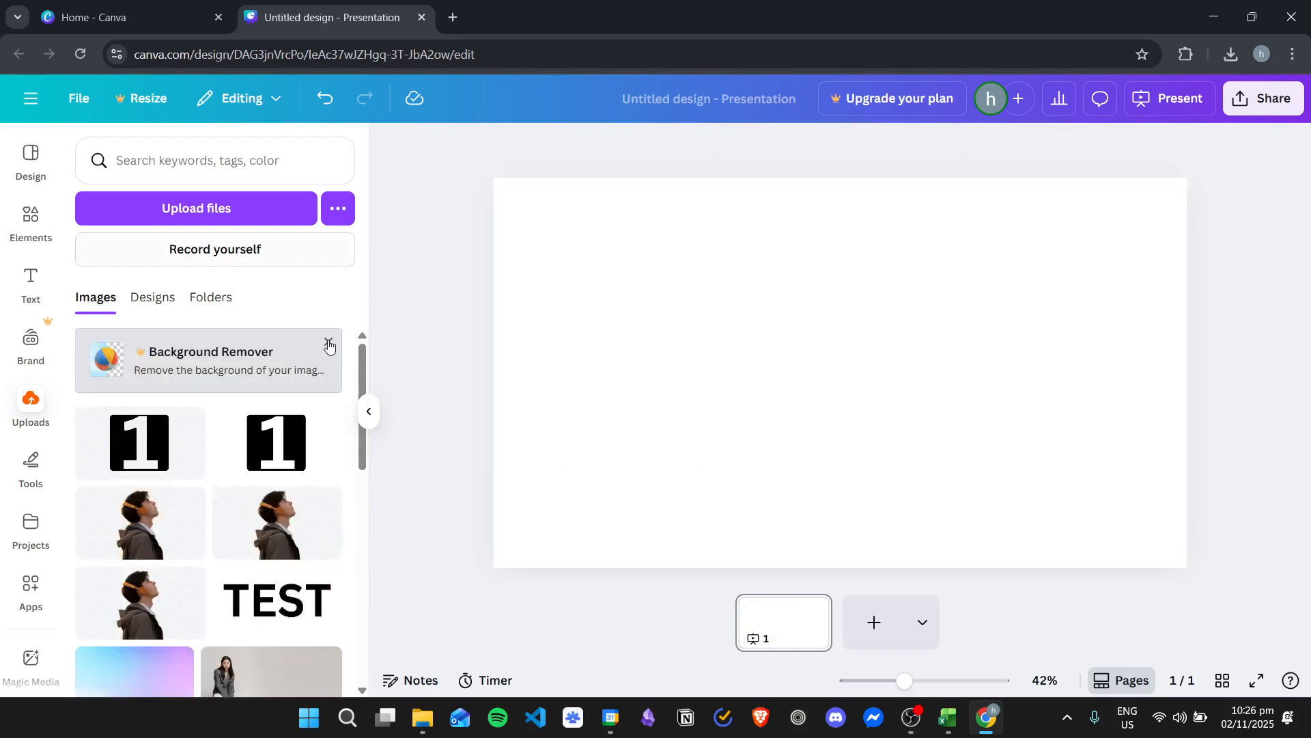
left_click(30, 280)
left_click(189, 427)
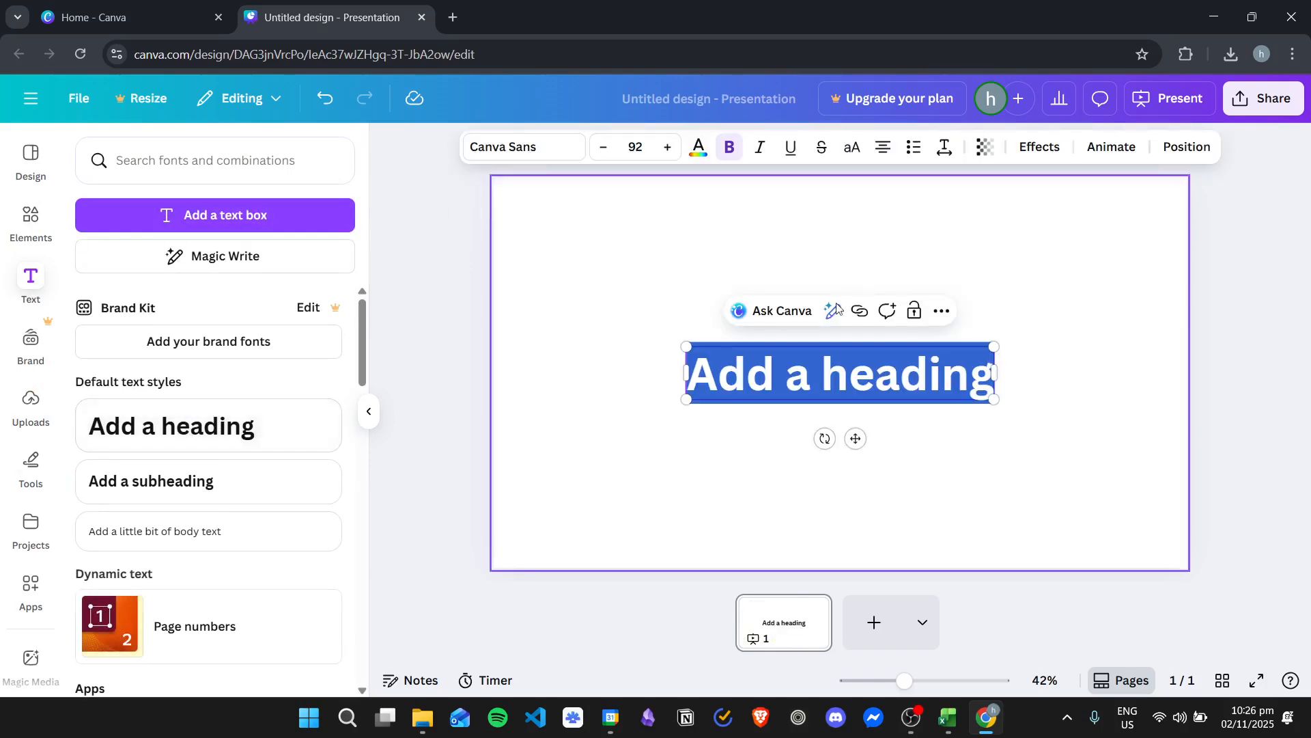
left_click(774, 376)
left_click_drag(691, 374, 1044, 371)
type("1")
left_click(1045, 374)
Enlarge the 1 heading to about font size 610 and centre it on the page
left_click(836, 370)
left_click_drag(827, 350, 737, 177)
left_click_drag(779, 246, 802, 187)
mouse_move(831, 298)
left_mouse_down()
mouse_move(764, 278)
mouse_move(823, 308)
left_mouse_up()
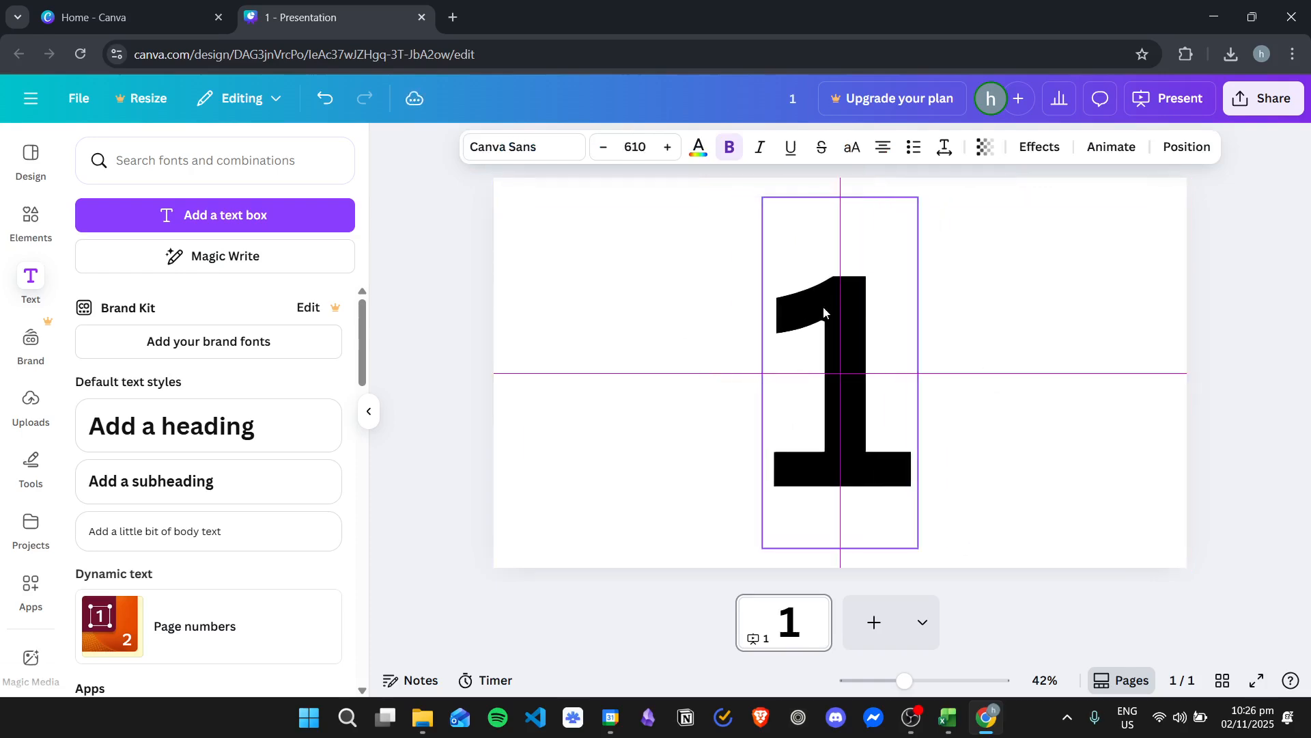
key("Escape")
Search the elements for Square and place a black rounded square on the empty area left of the 1
left_click(30, 220)
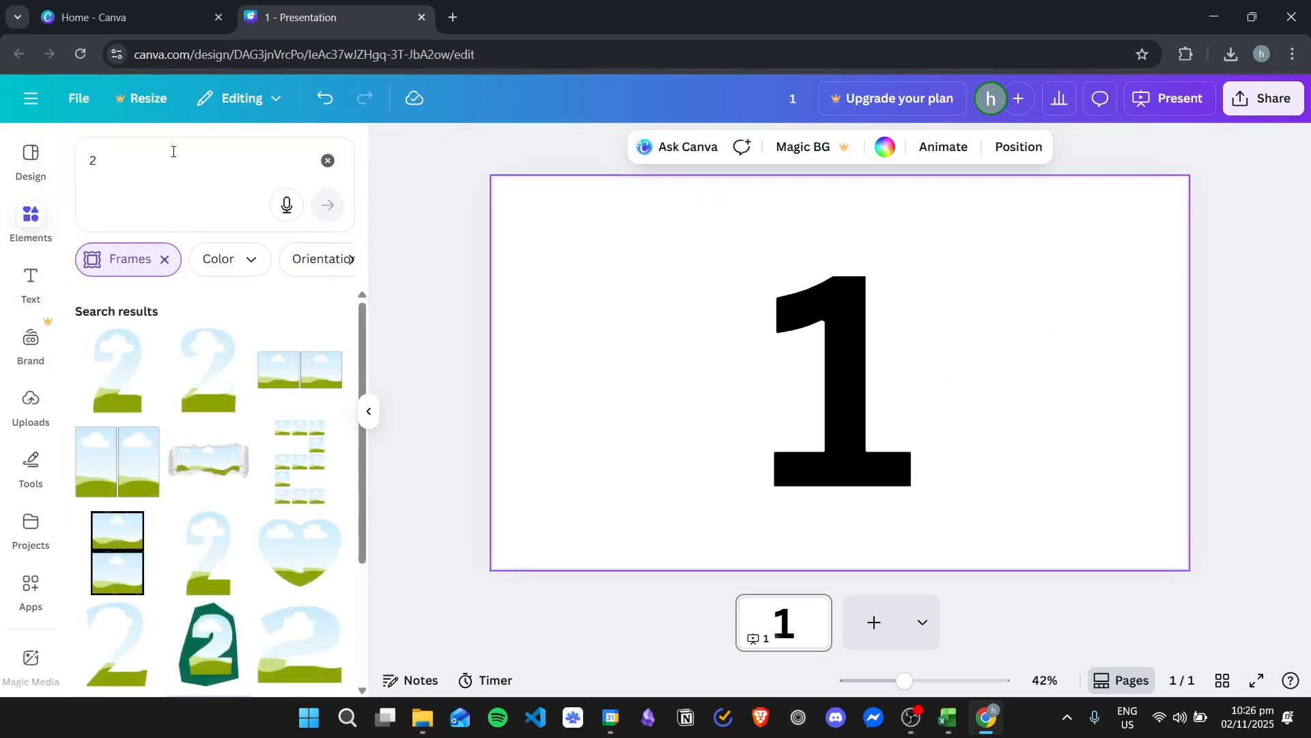
left_click(178, 151)
left_click(333, 164)
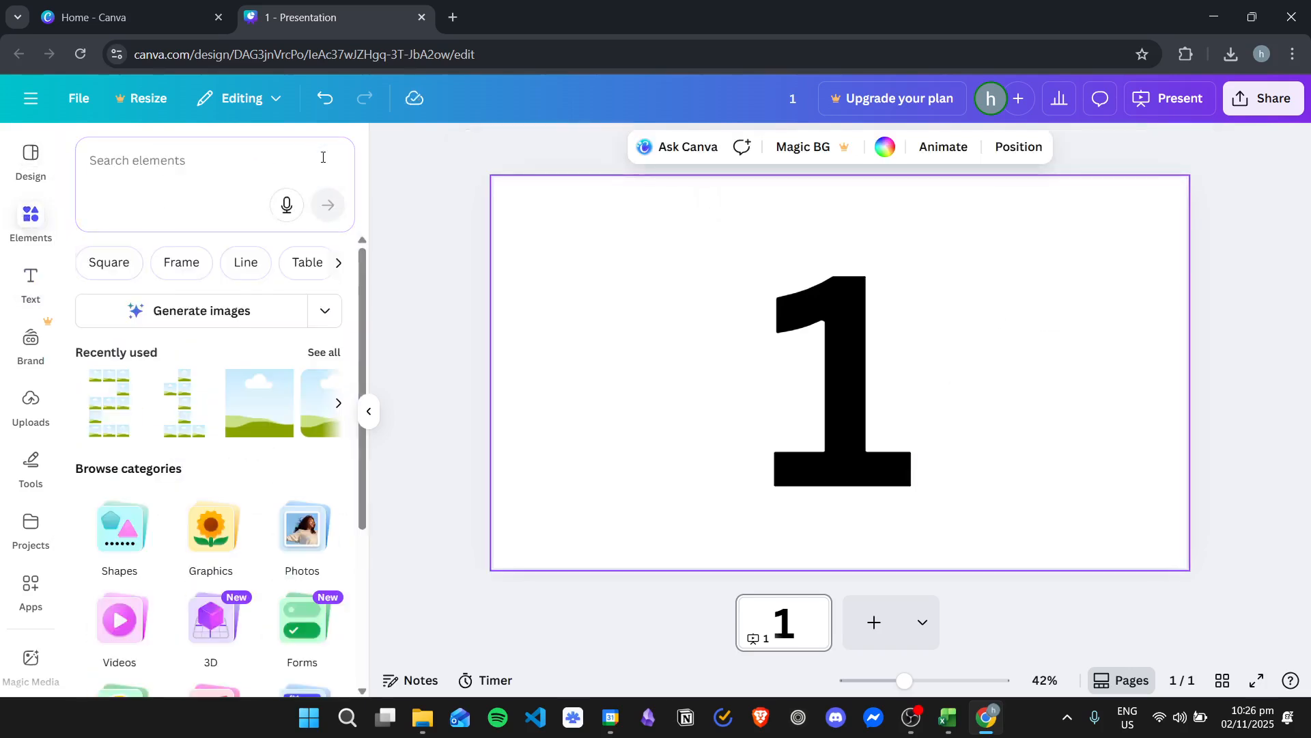
left_click(130, 262)
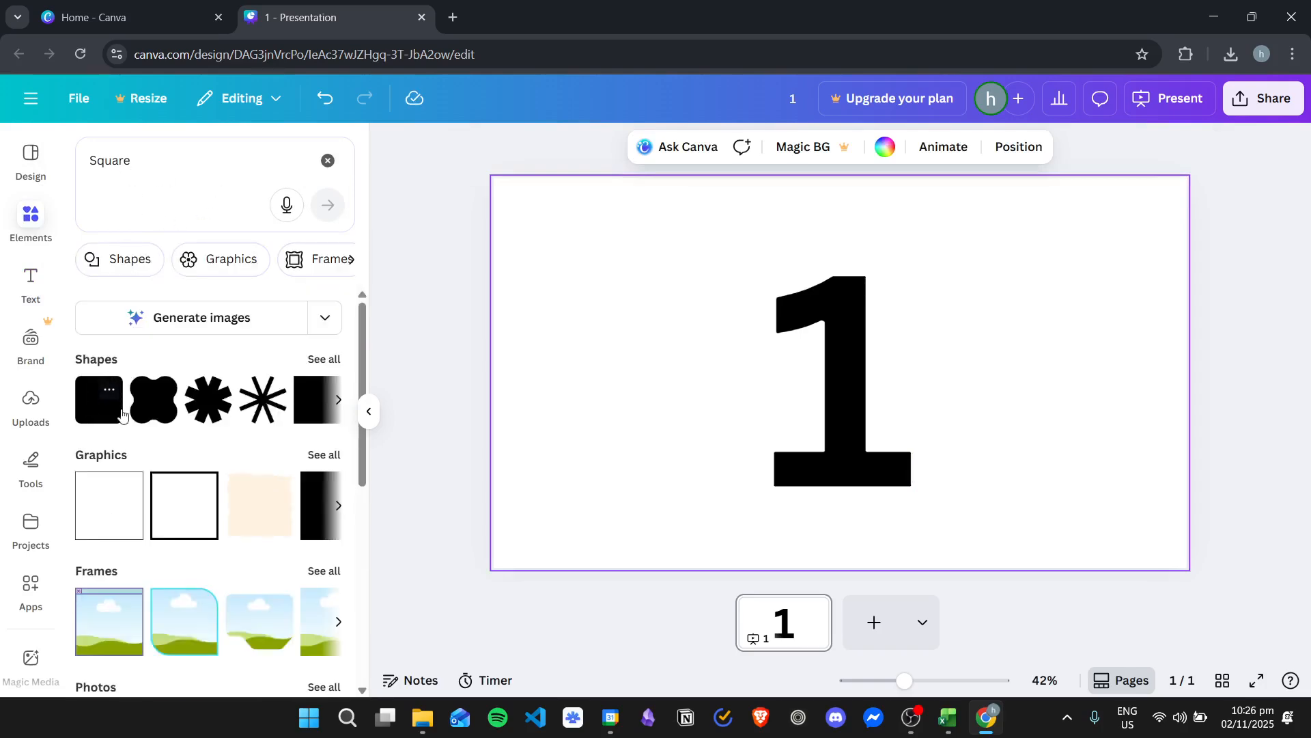
left_click(96, 414)
left_click_drag(837, 362, 589, 283)
left_click(690, 311)
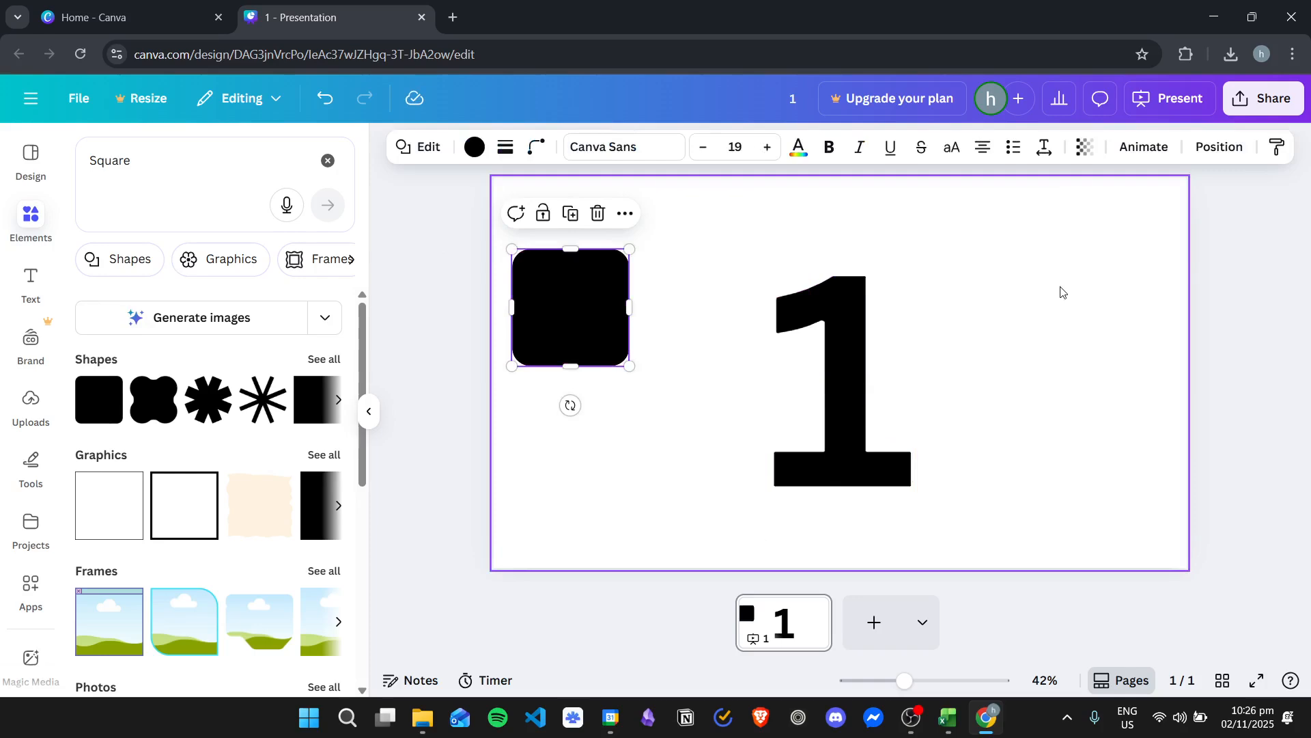
key("s")
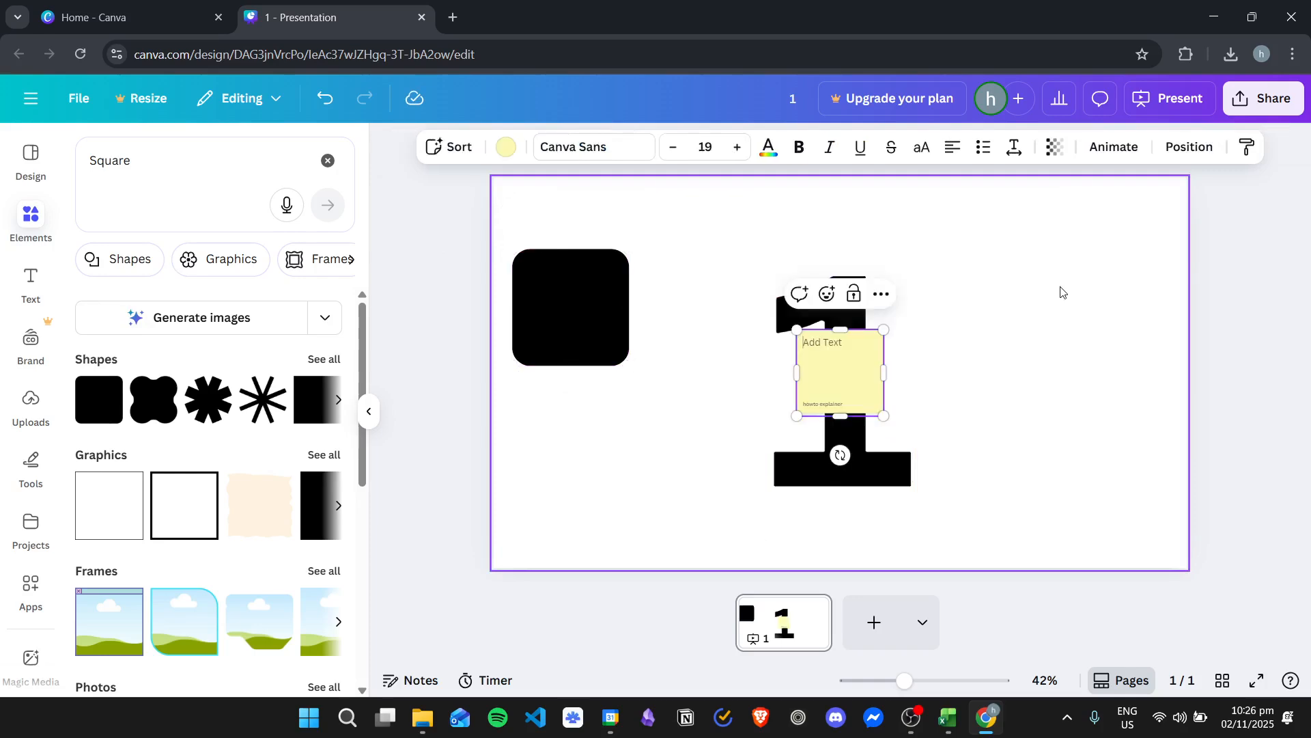
key("Escape")
left_click_drag(840, 375, 978, 324)
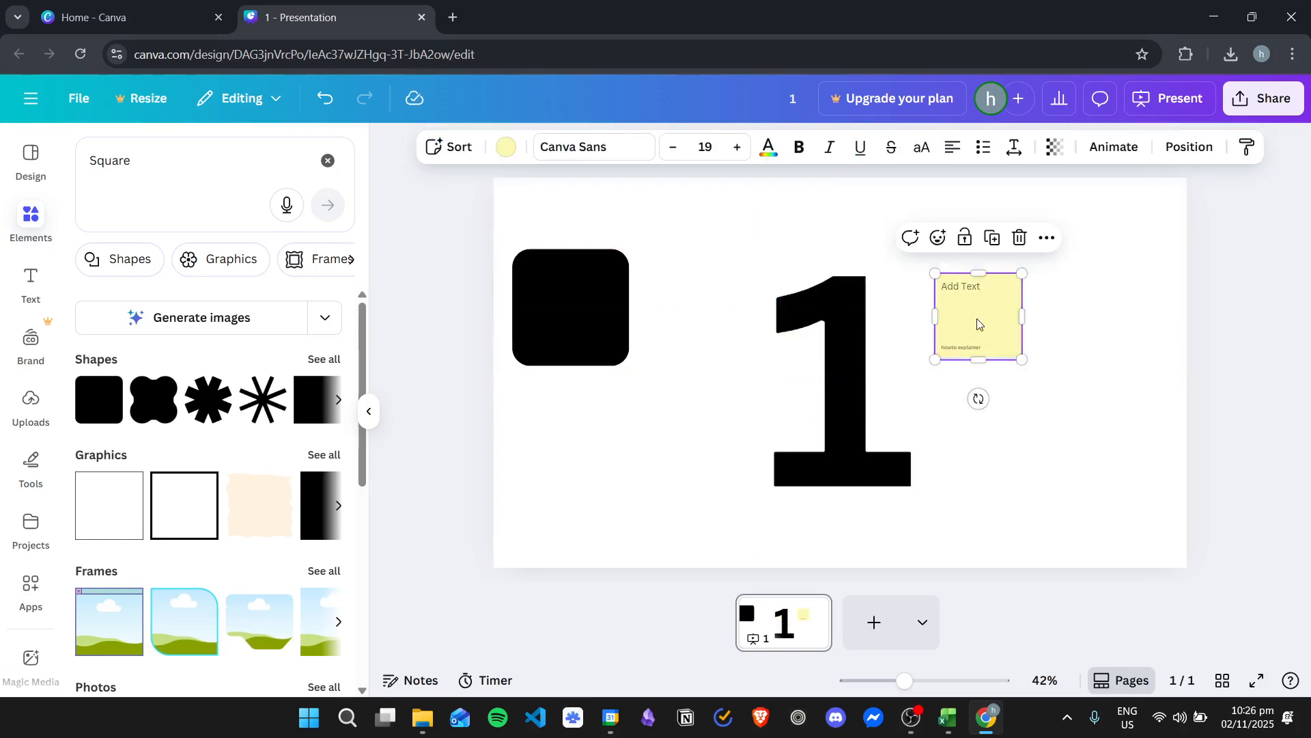
key("Delete")
Enlarge the black rounded square and centre it on the page so it covers the whole 1
left_click_drag(579, 278, 625, 308)
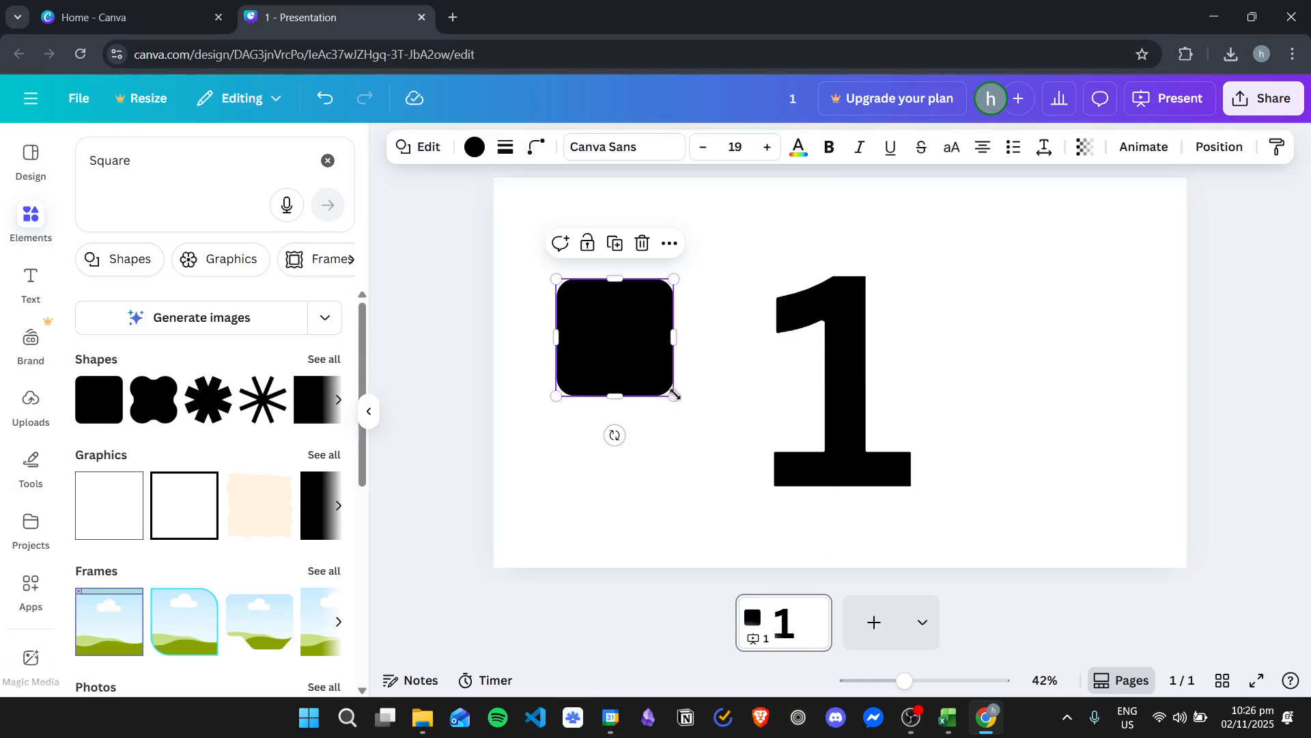
left_click_drag(675, 396, 841, 383)
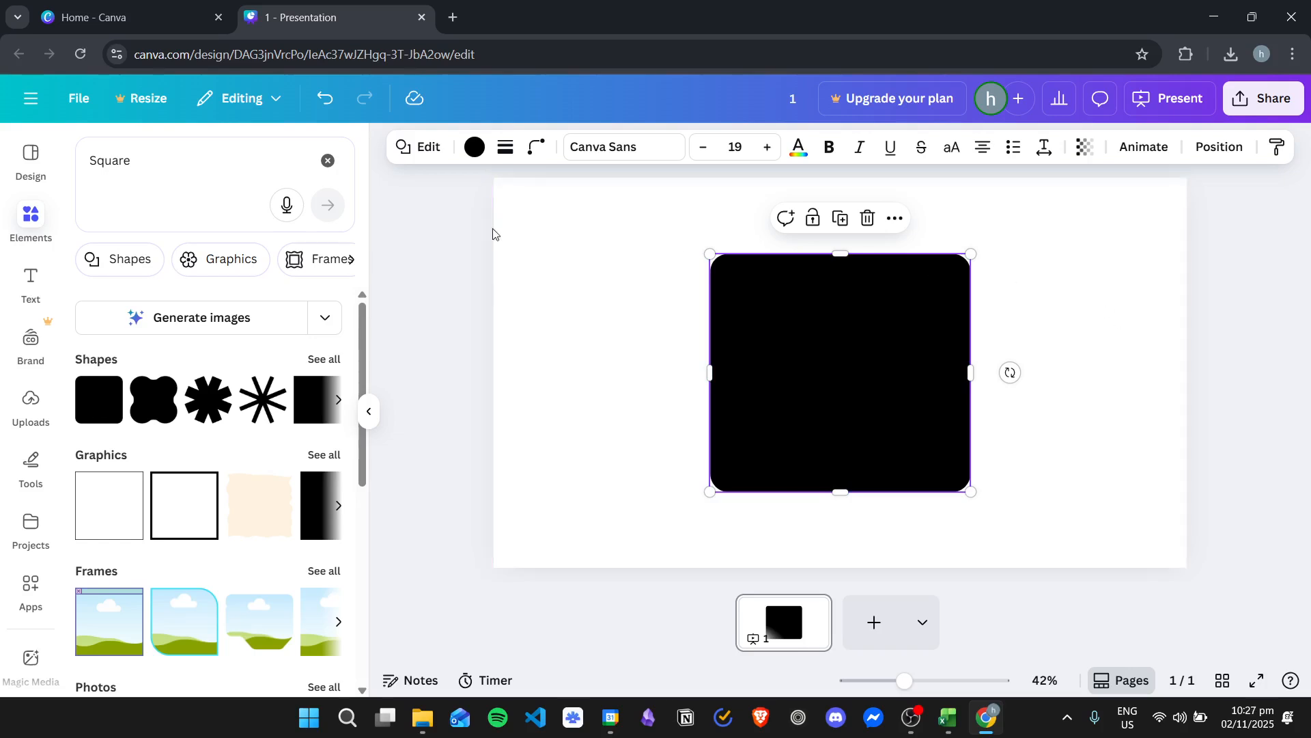
left_click(606, 318)
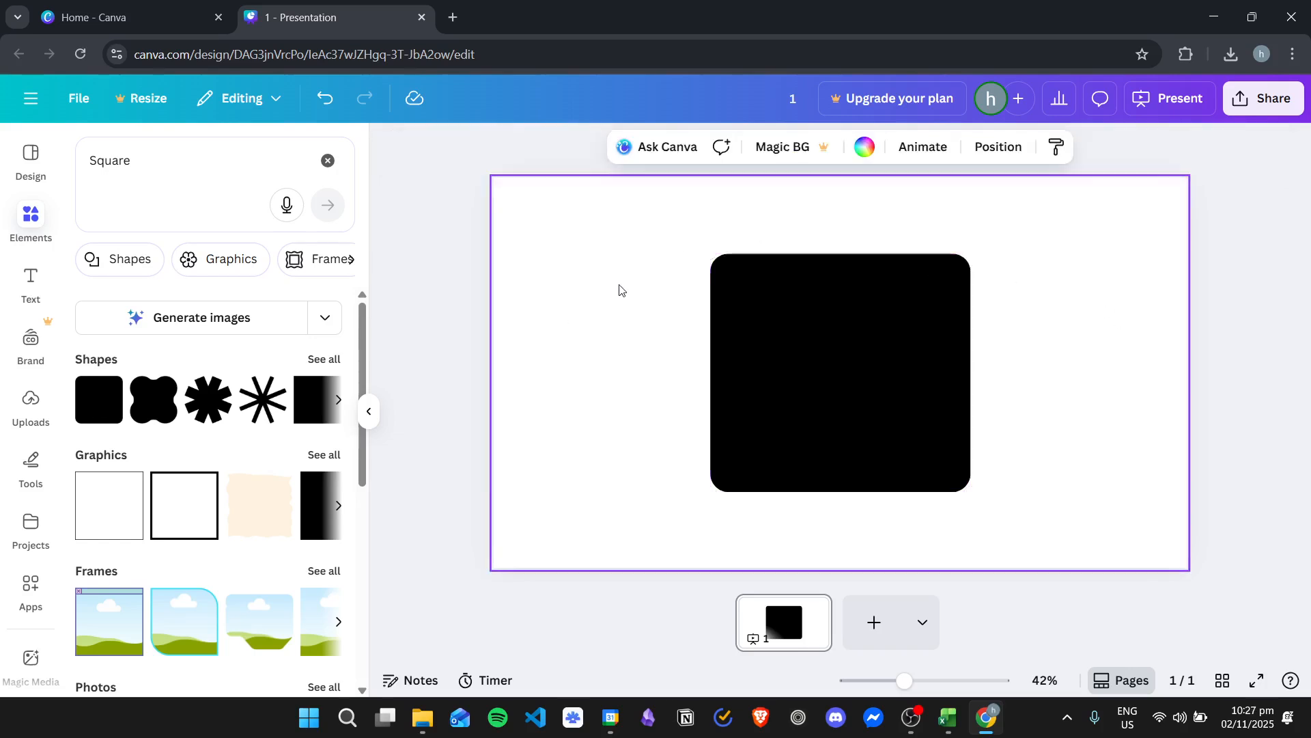
Move the 1 text layer above the black square in the layer order
left_click(869, 355)
right_click(854, 334)
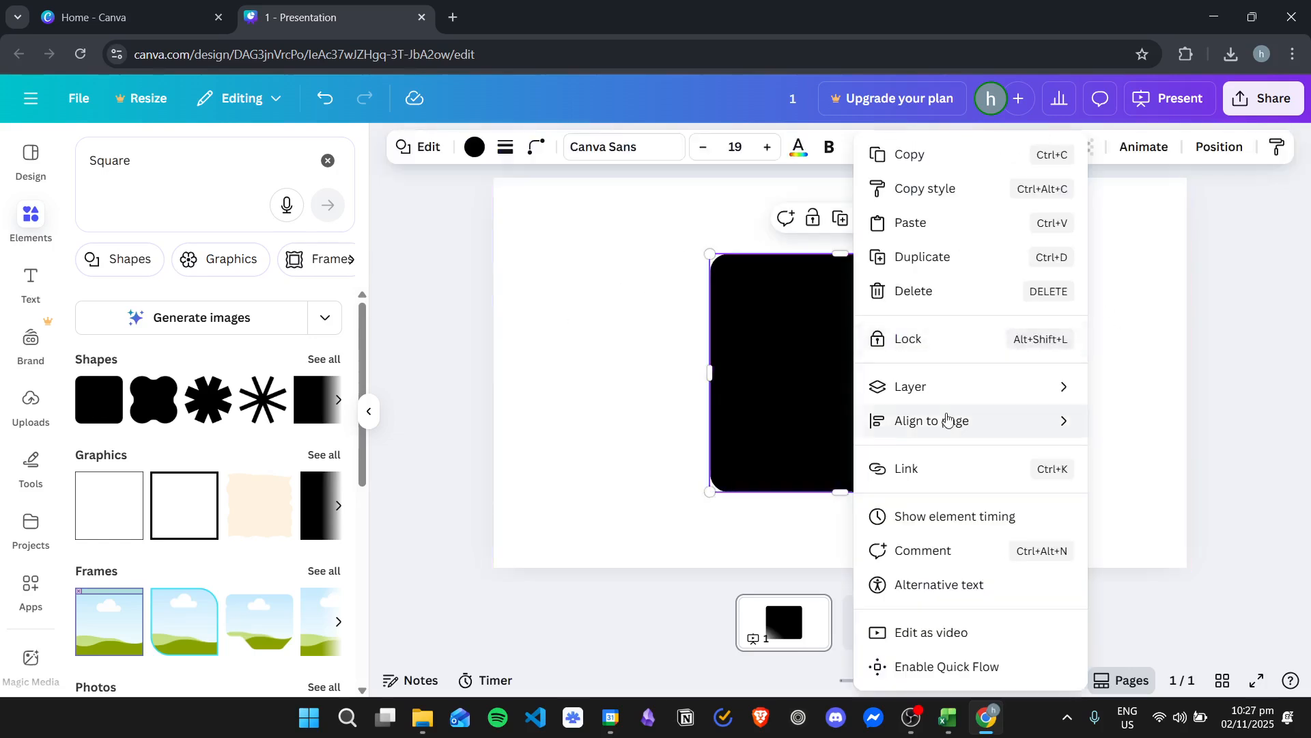
mouse_move(872, 380)
left_click(707, 539)
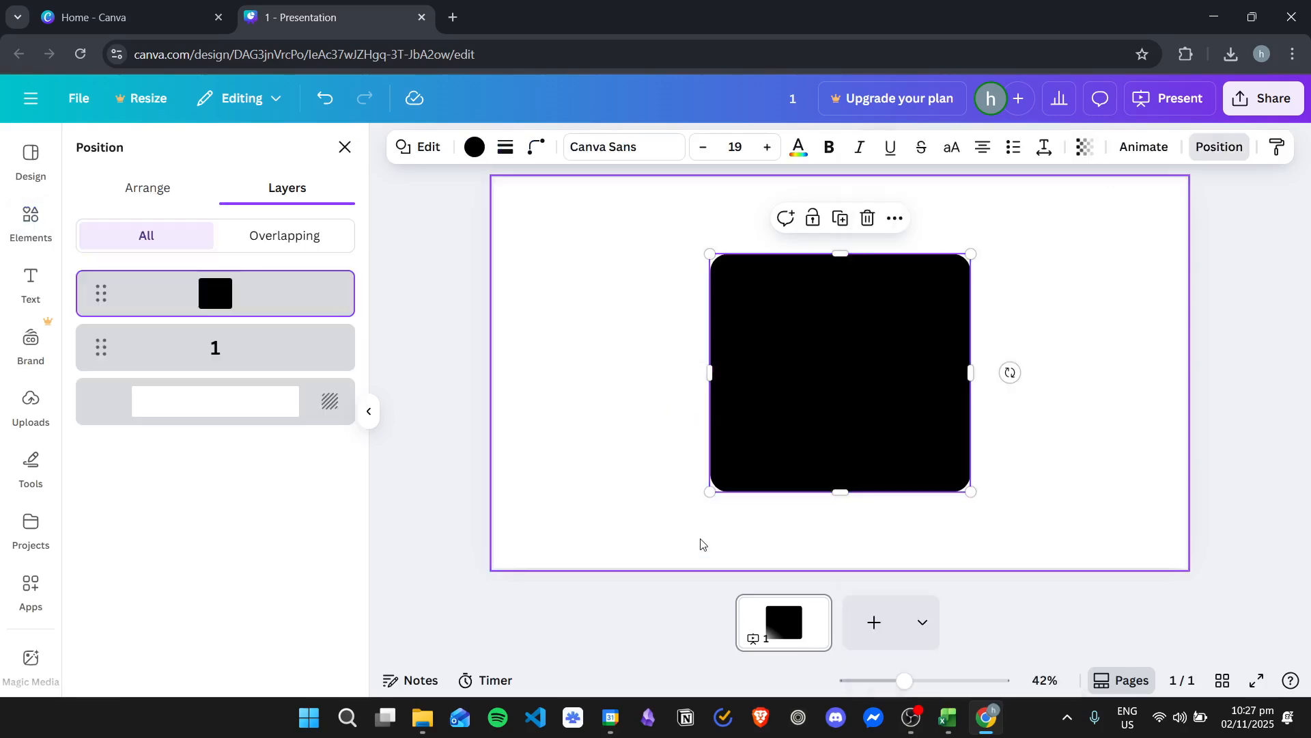
left_click_drag(100, 348, 202, 303)
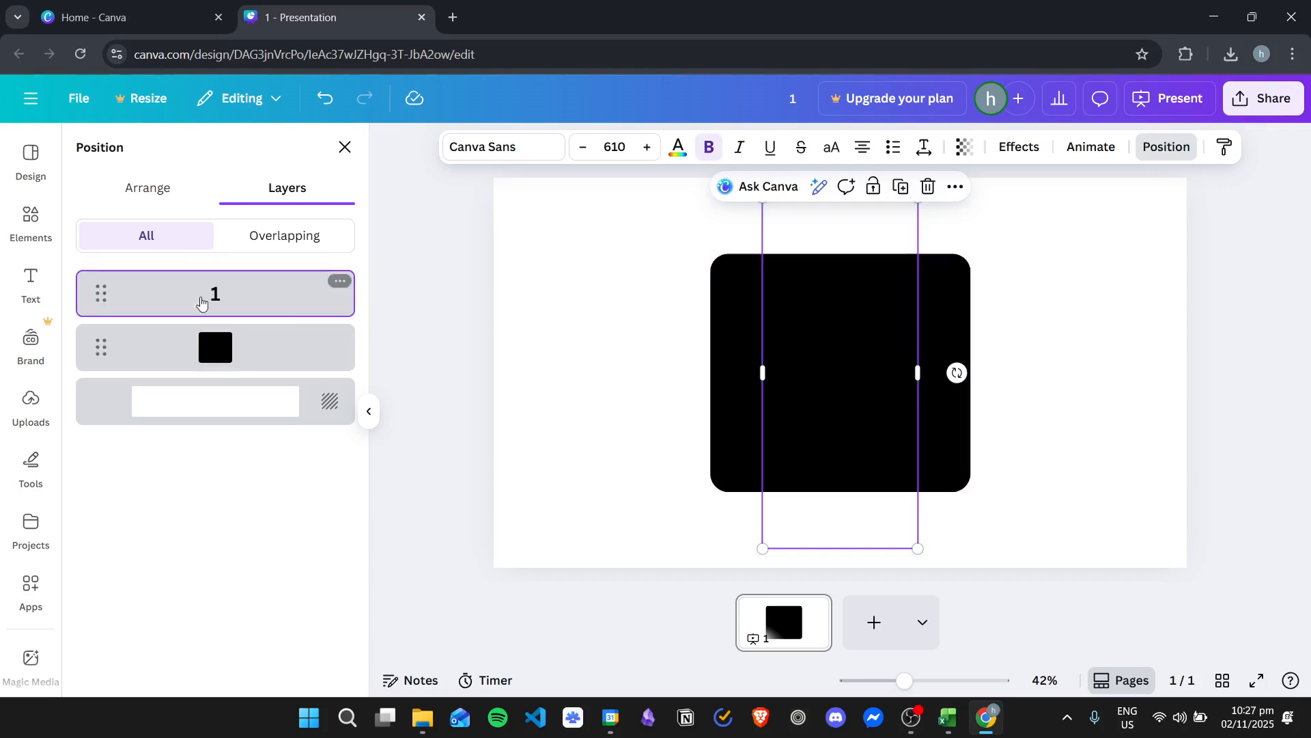
Colour the 1 white and shift it slightly upward to centre it vertically within the black square
left_click(678, 147)
left_click(326, 454)
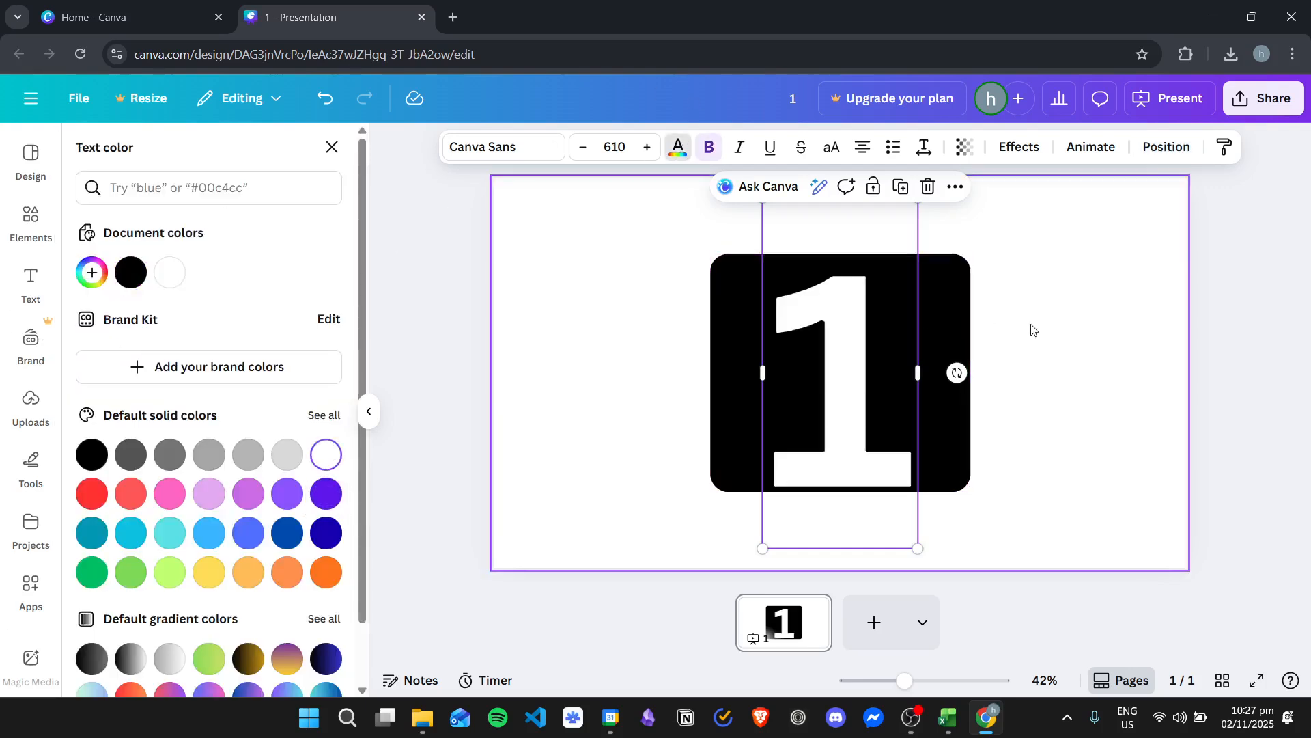
mouse_move(829, 341)
left_mouse_down()
mouse_move(822, 327)
mouse_move(831, 334)
left_mouse_up()
left_click(1126, 324)
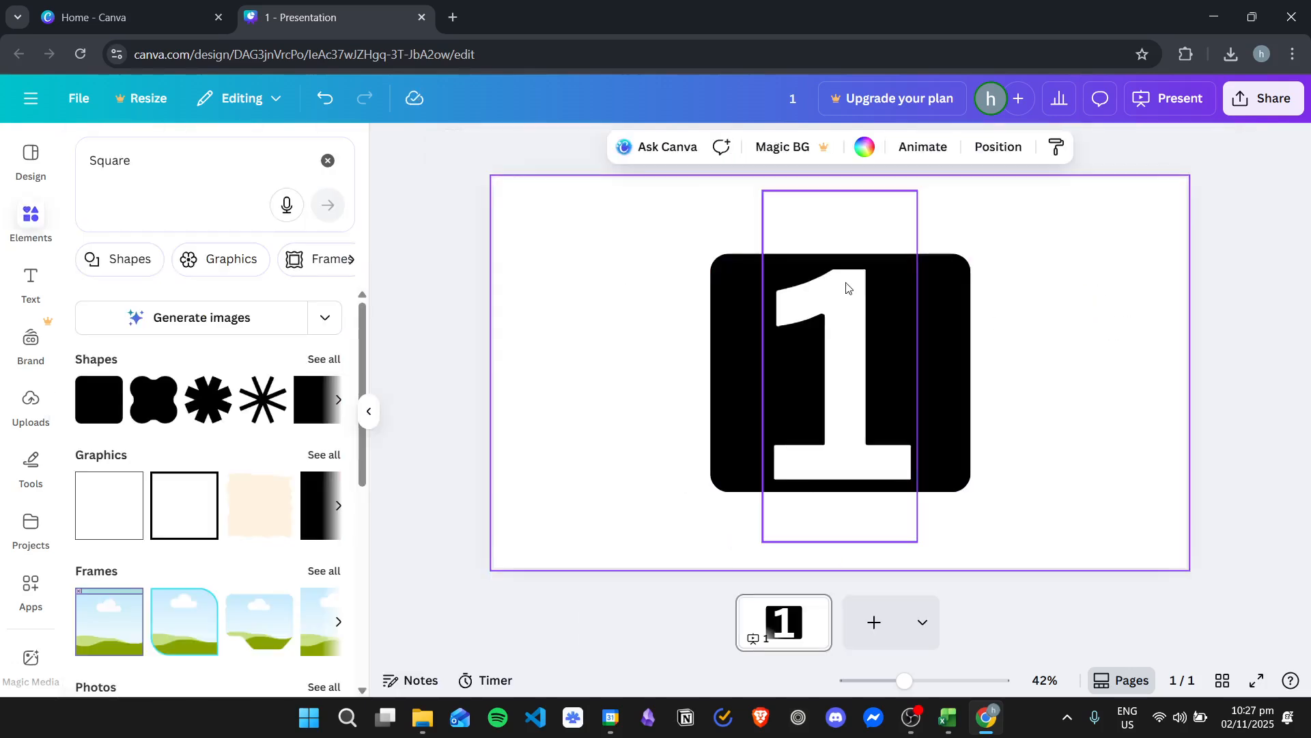
Try to set up a PNG download of the design with a transparent background
left_click(1270, 106)
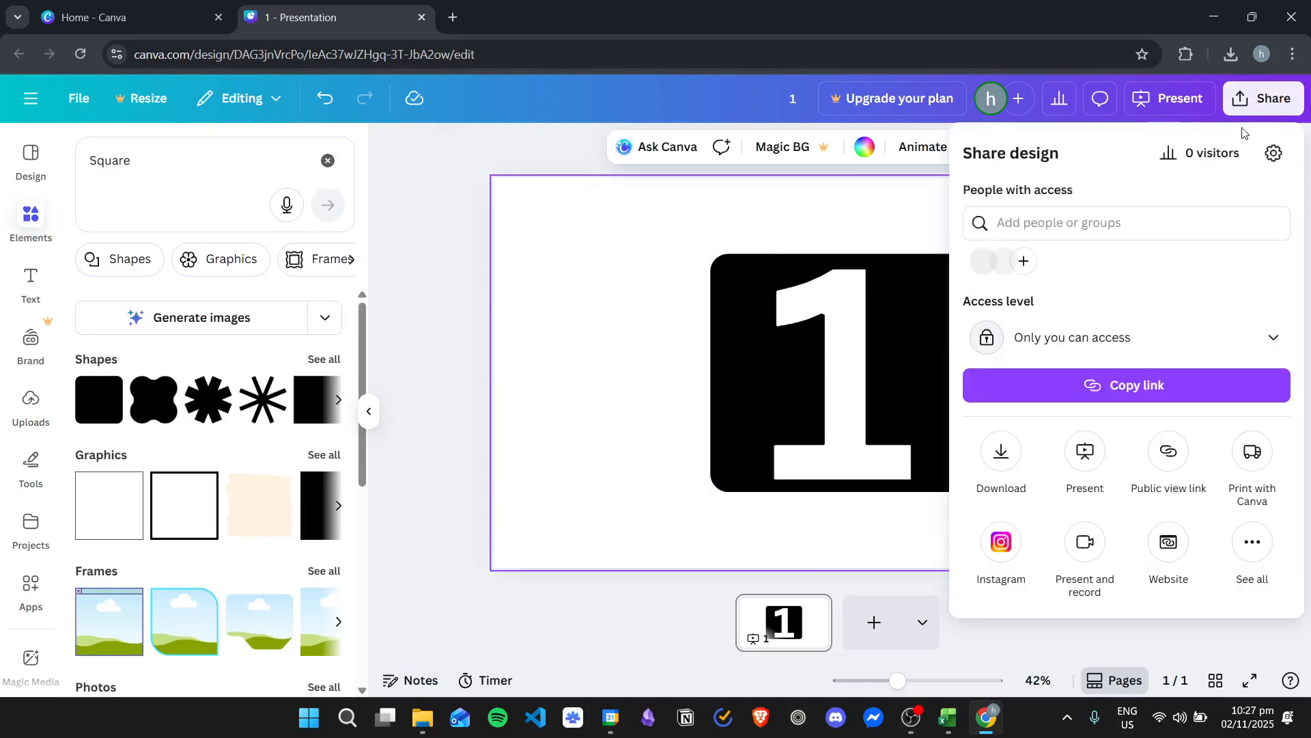
left_click(999, 452)
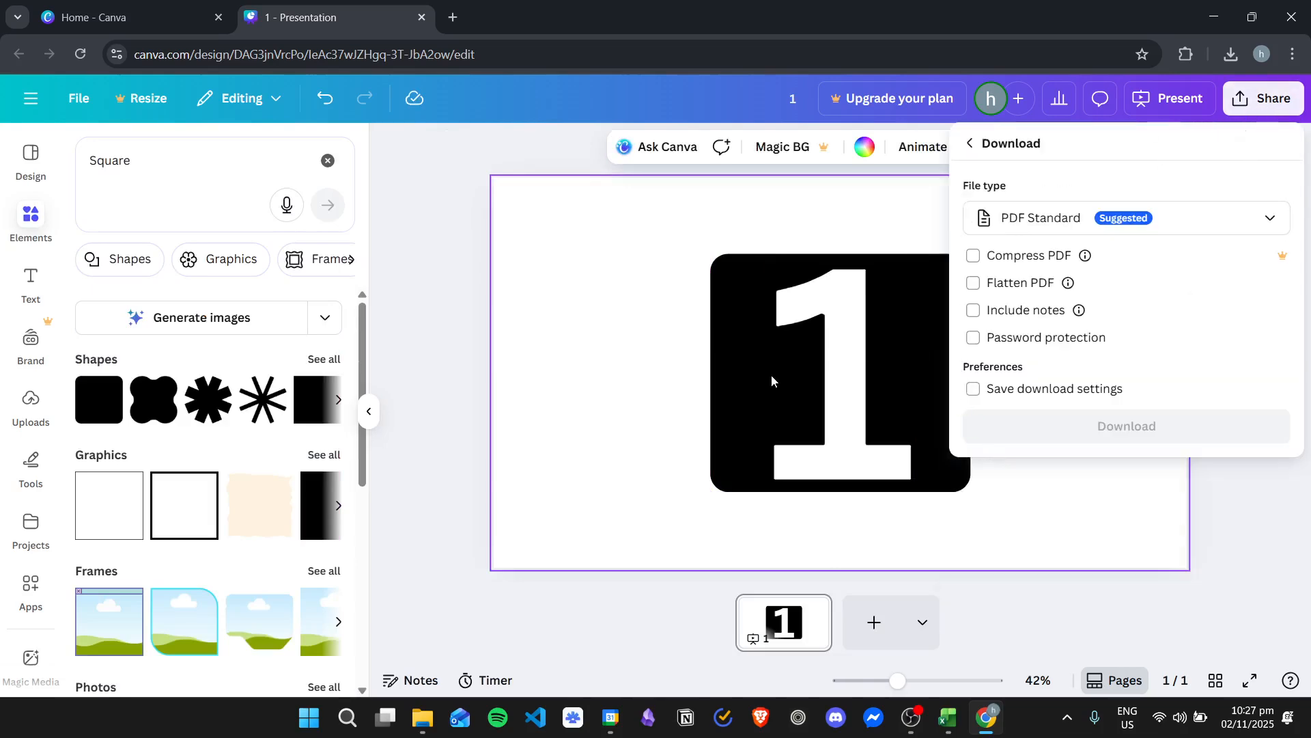
left_click(1085, 226)
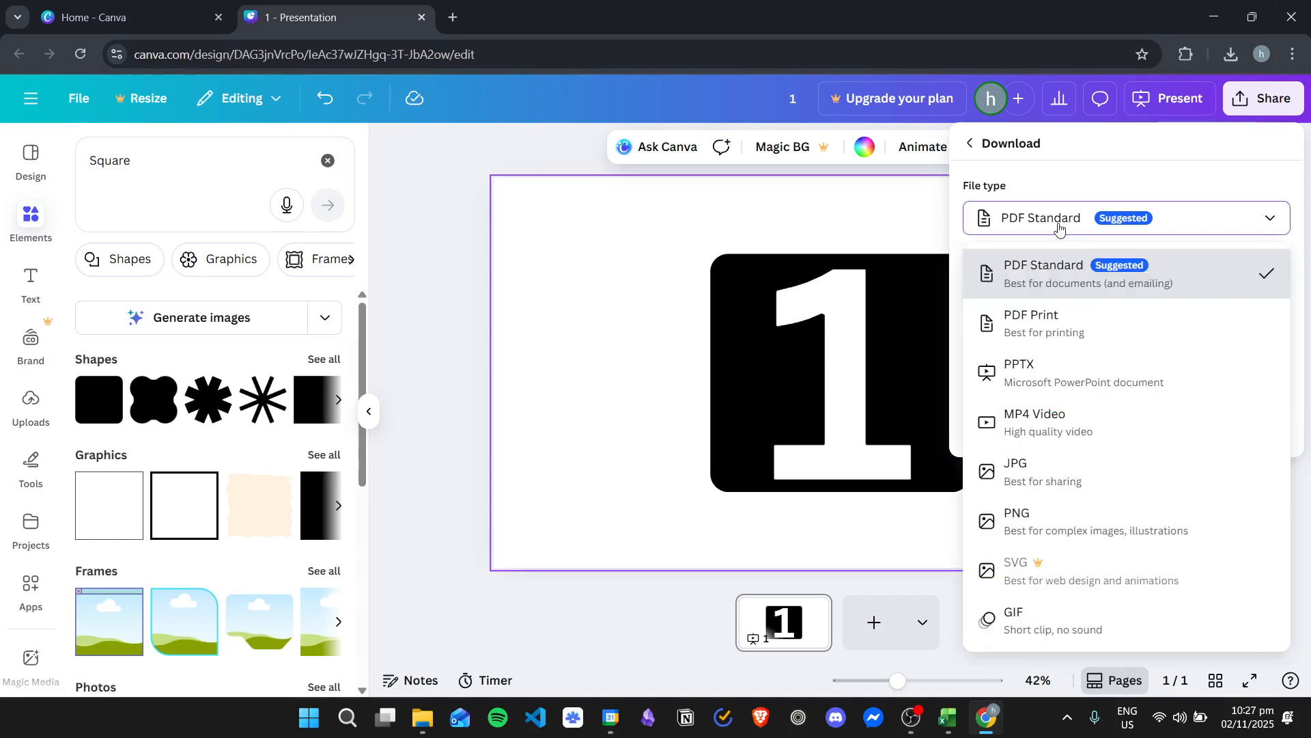
left_click(1058, 523)
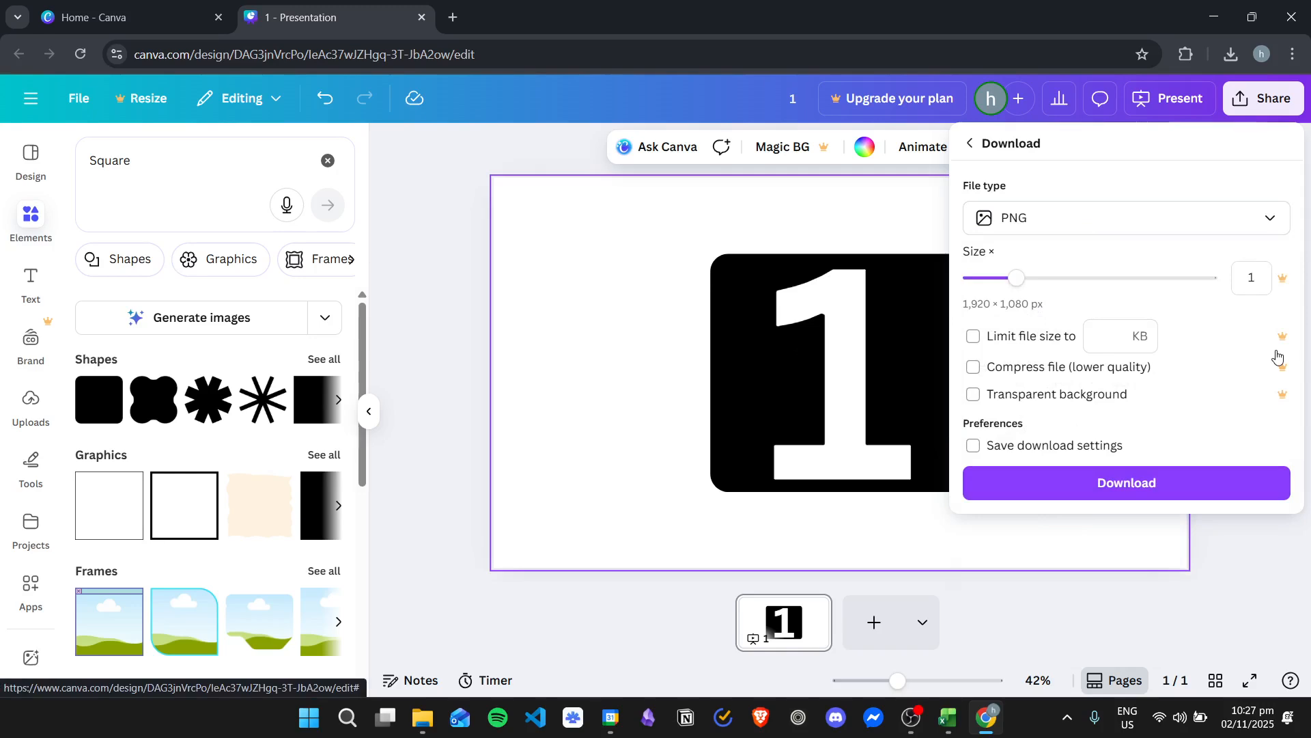
left_click(1054, 400)
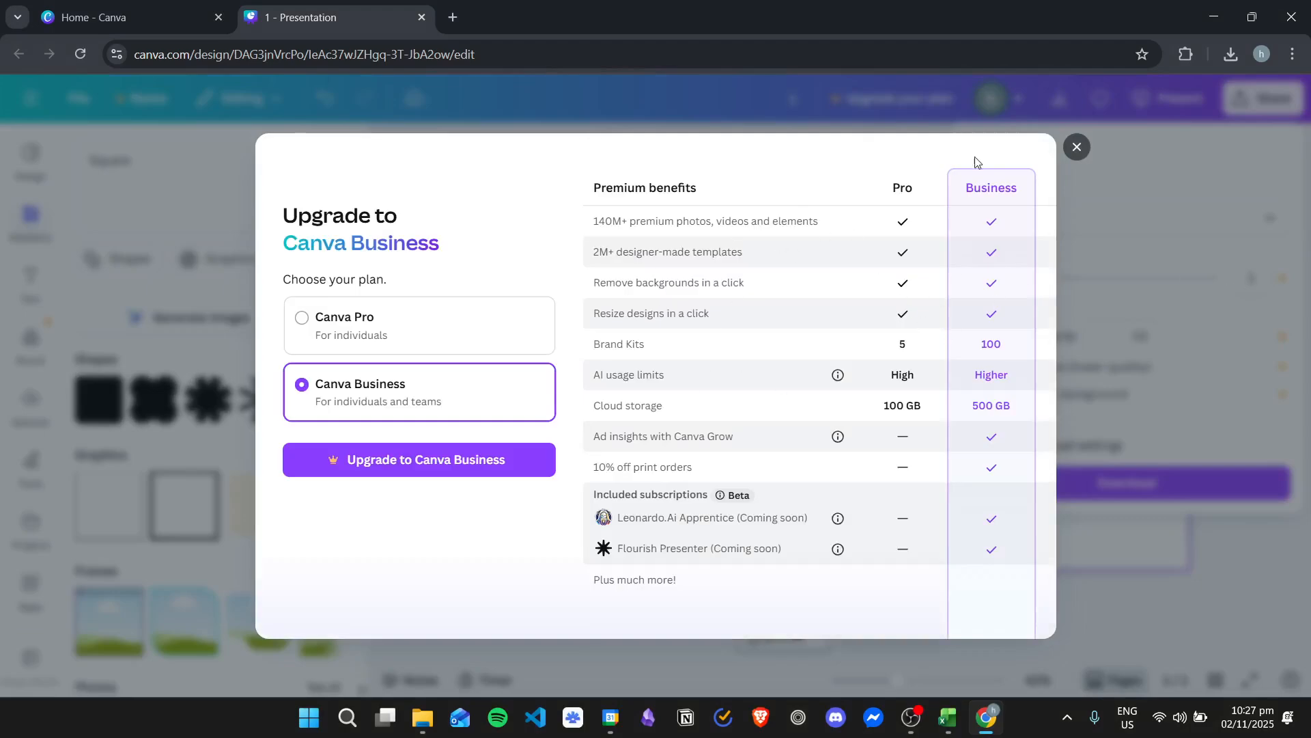
left_click(1157, 212)
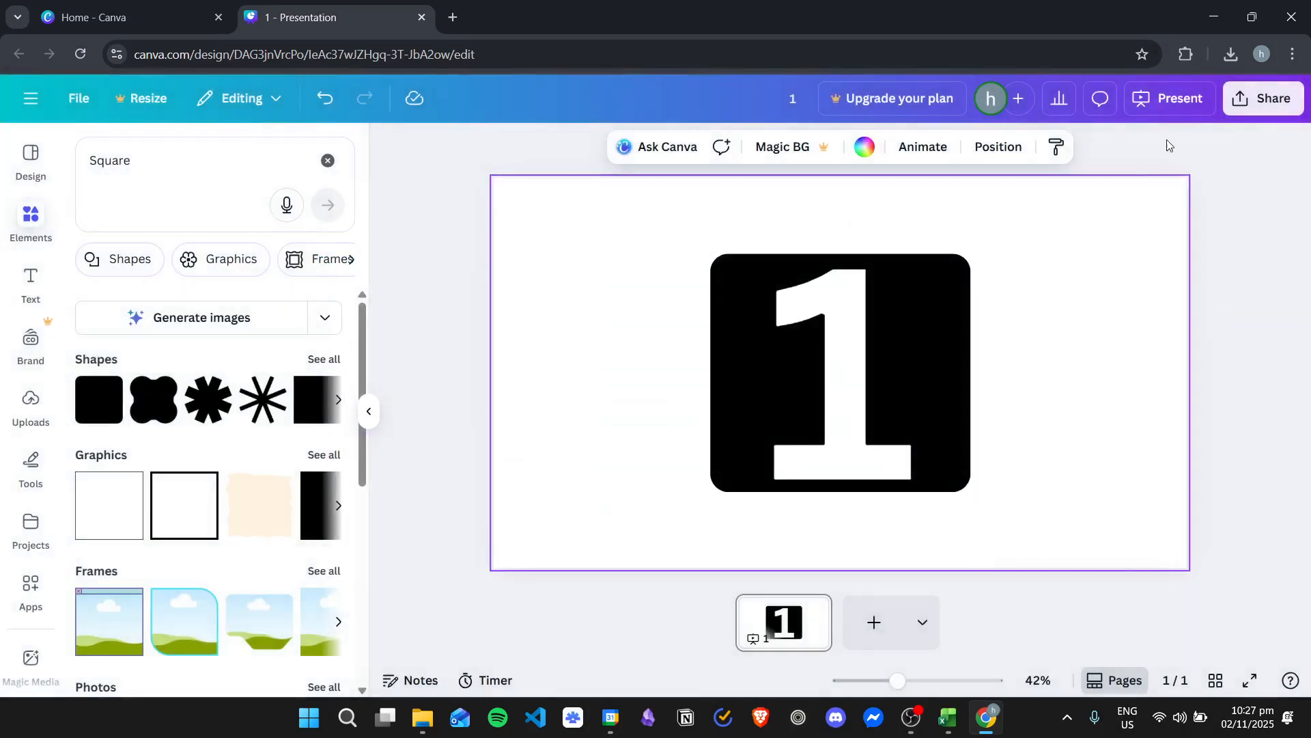
Download the design as a PNG at 1,920 × 1,080 px without a transparent background
left_click(1238, 116)
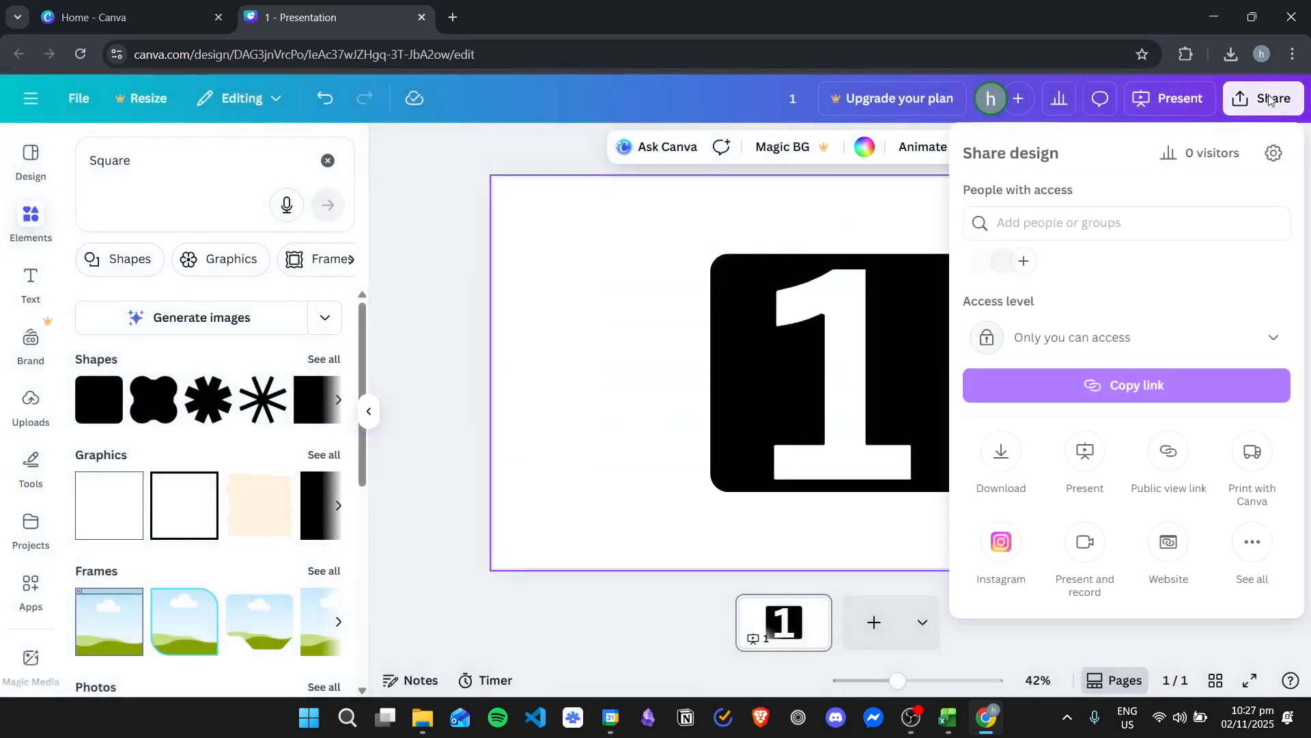
left_click(998, 456)
left_click(1030, 217)
left_click(1047, 518)
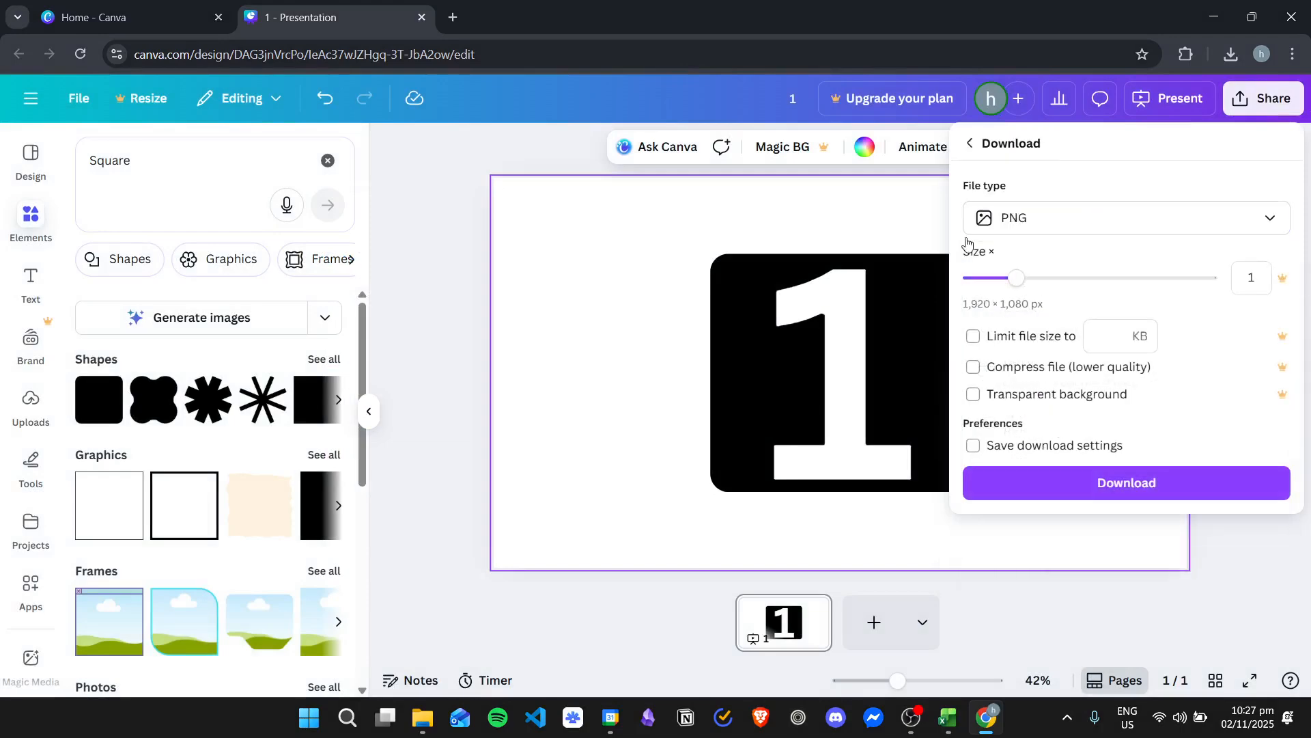
left_click(1159, 485)
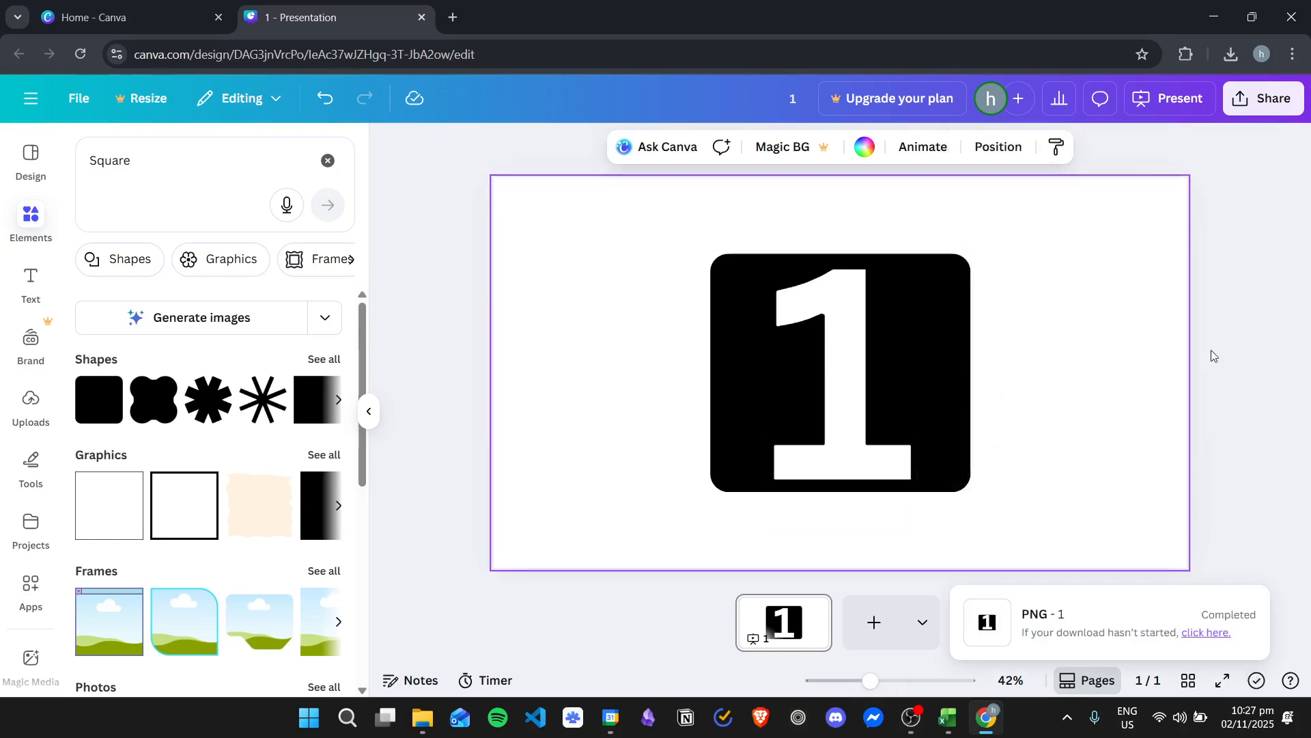
Add a blank second page and place the newly downloaded 1.png on it
left_click(879, 613)
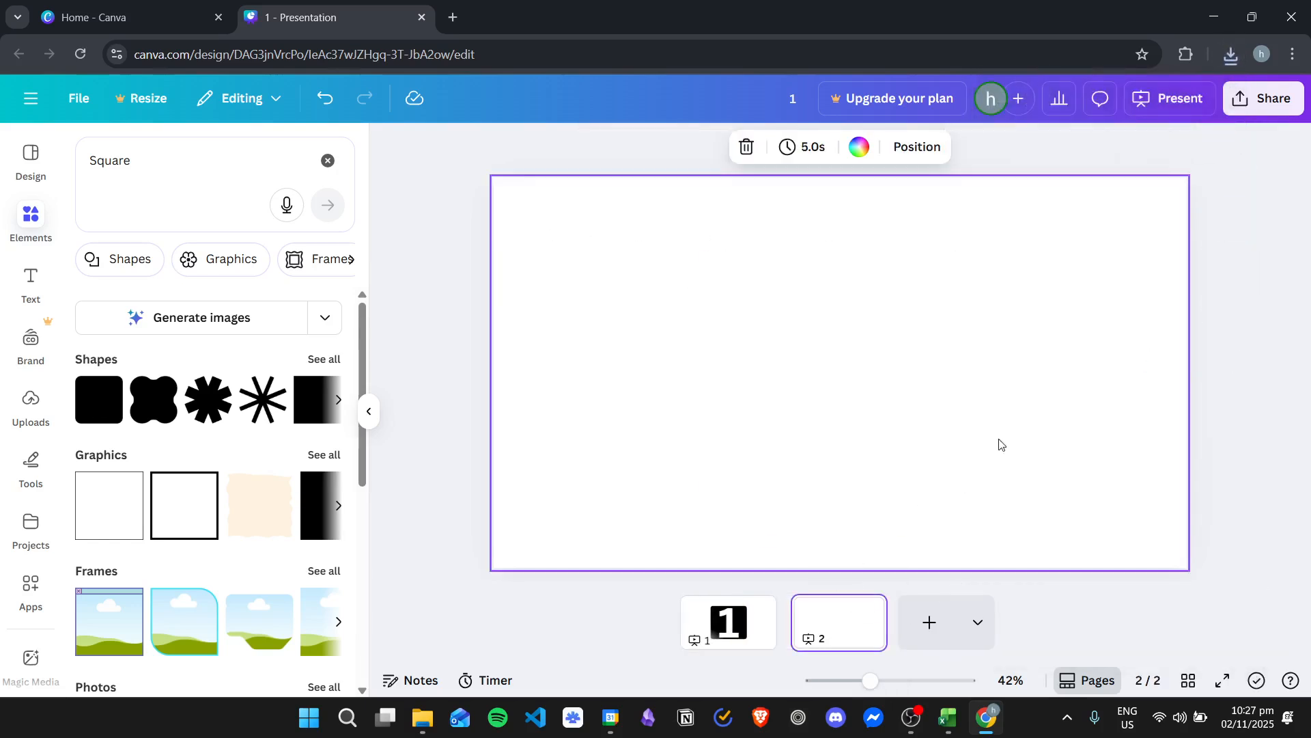
left_click_drag(1075, 136, 808, 340)
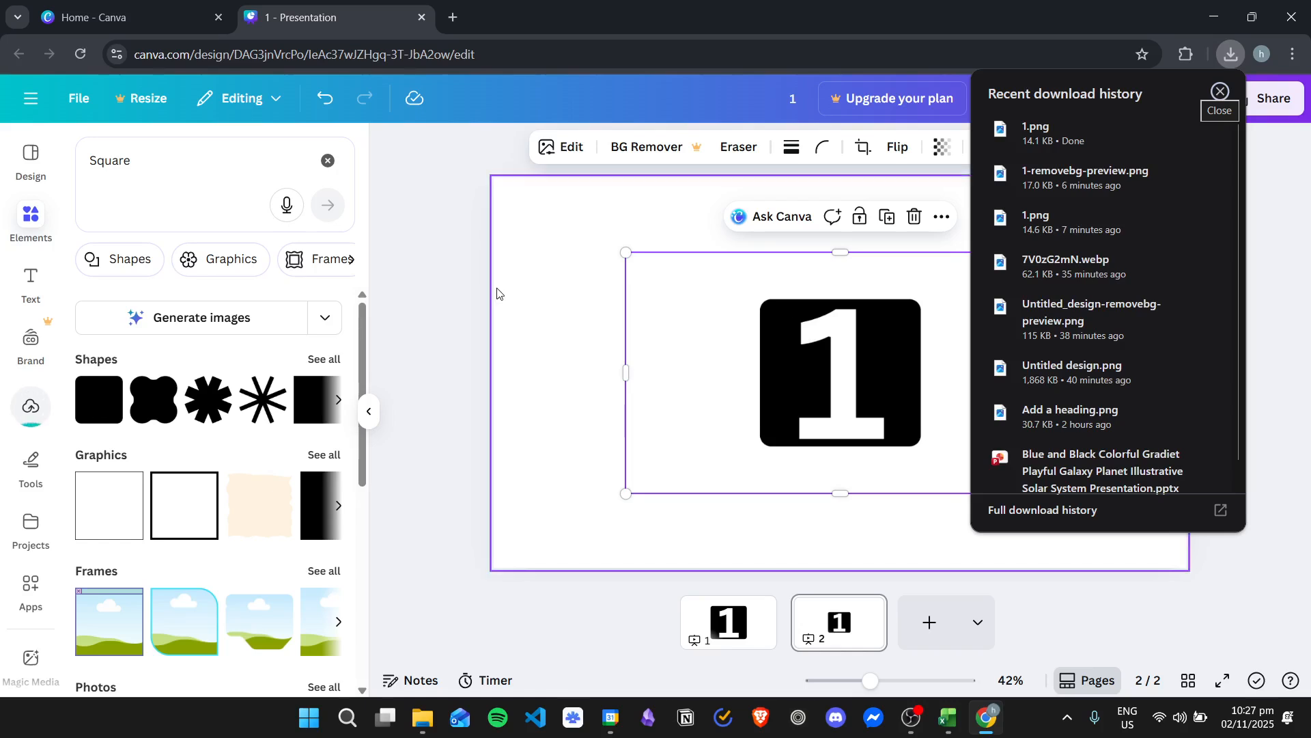
Enlarge the placed 1.png image so it nearly fills the second page
left_click_drag(626, 252, 525, 195)
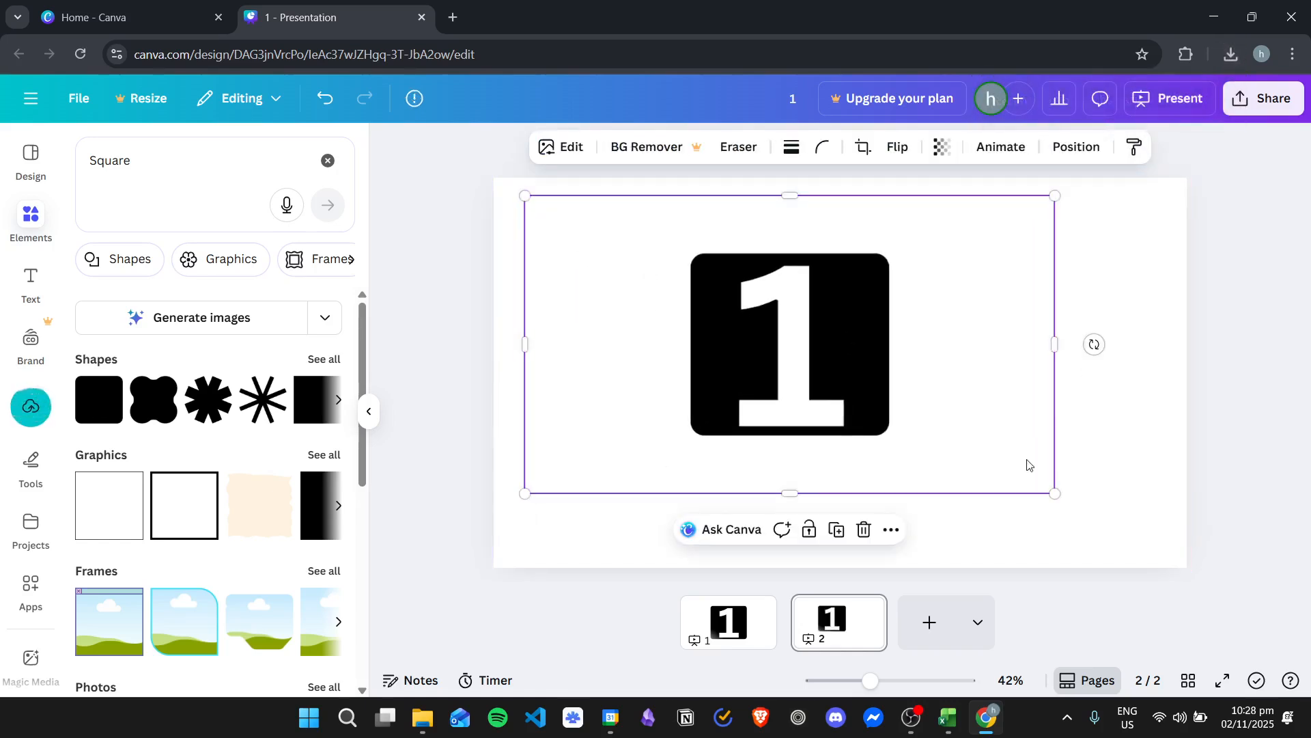
left_click_drag(1057, 486, 1188, 532)
left_click(1255, 316)
left_click(823, 338)
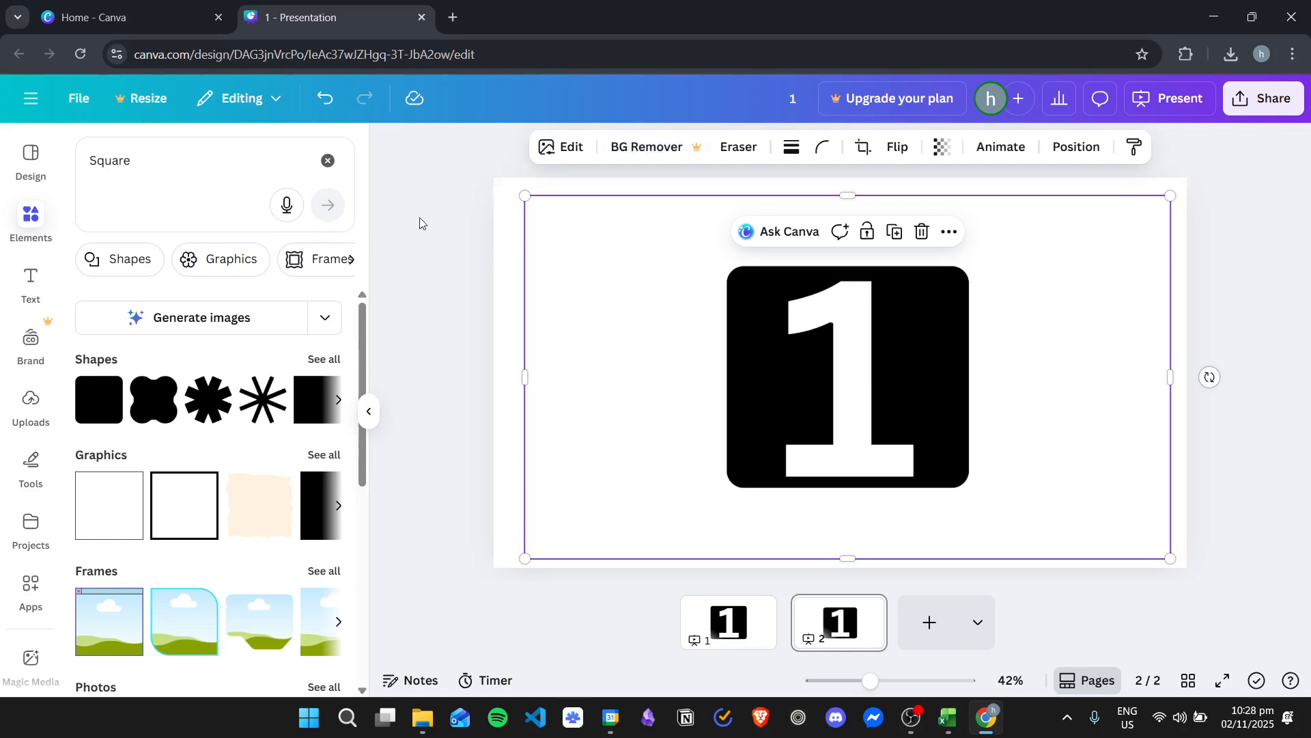
left_click(600, 269)
Open the downloaded 1.png in the image viewer's editor and crop it closely around the black rounded square
left_click(1232, 54)
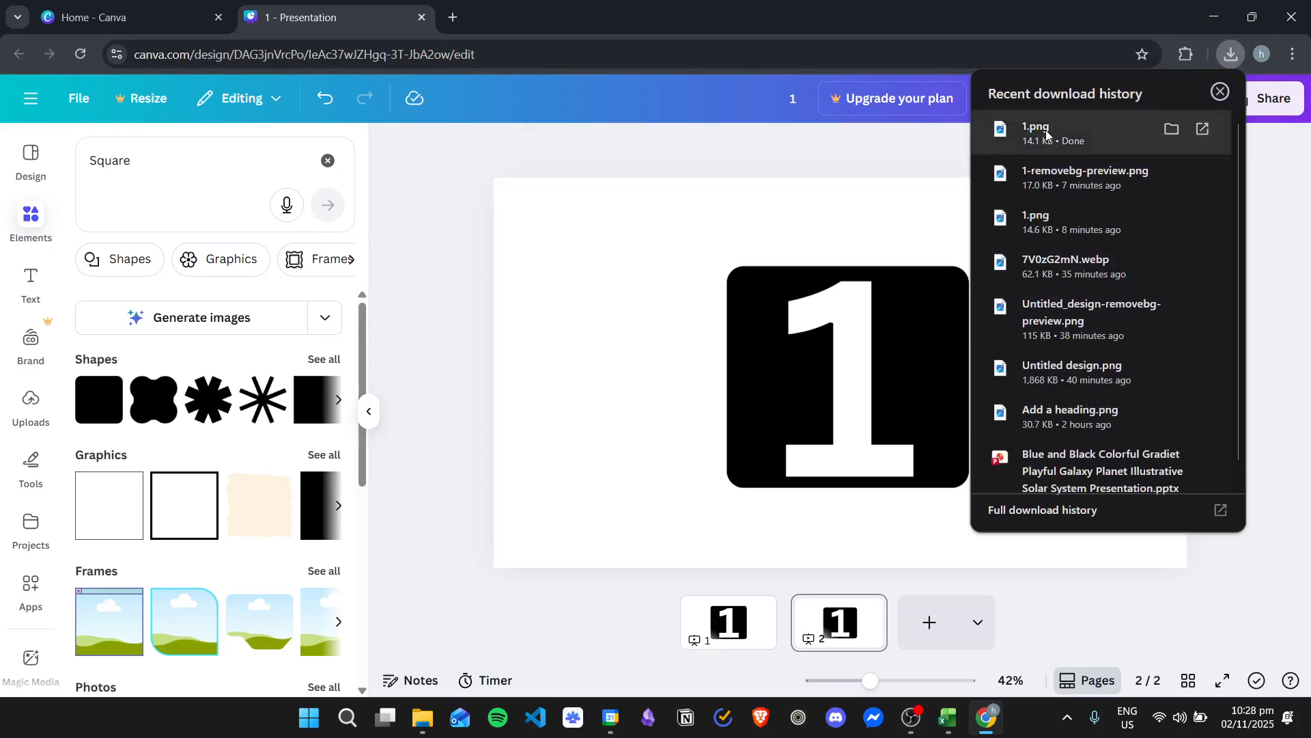
left_click(1047, 134)
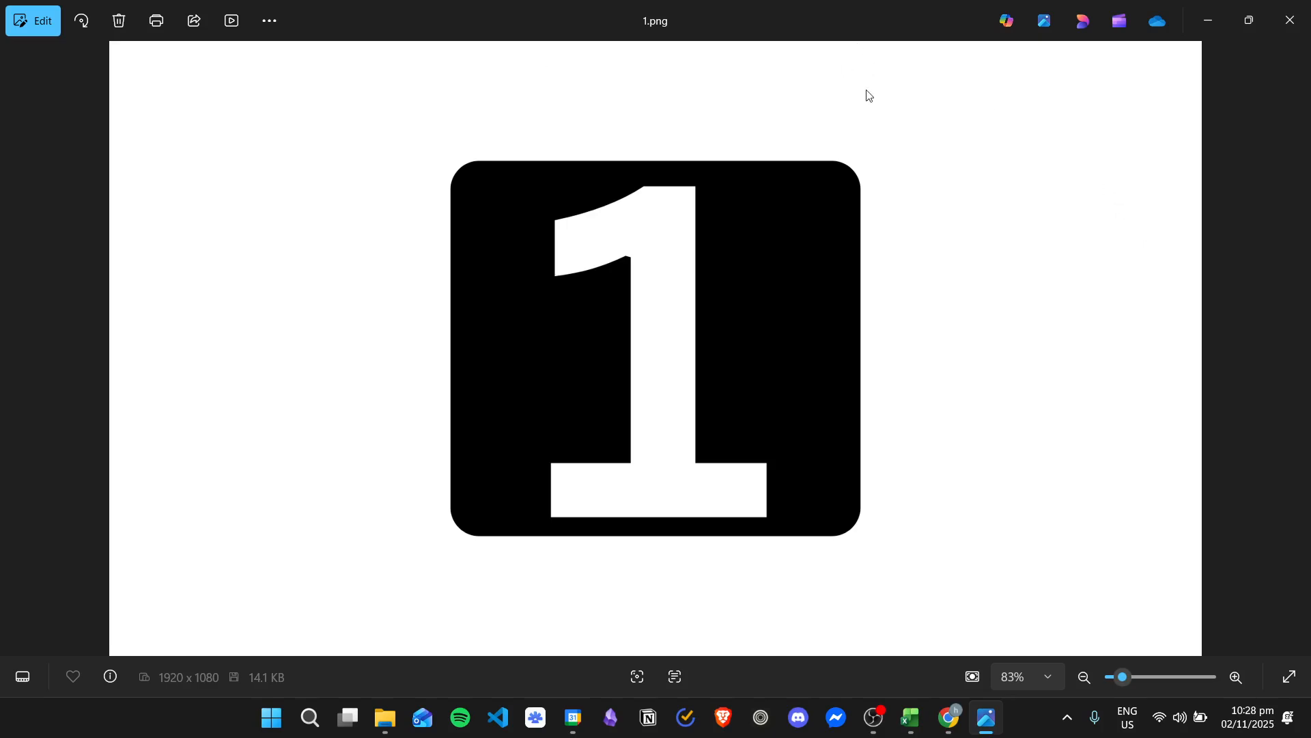
left_click(21, 21)
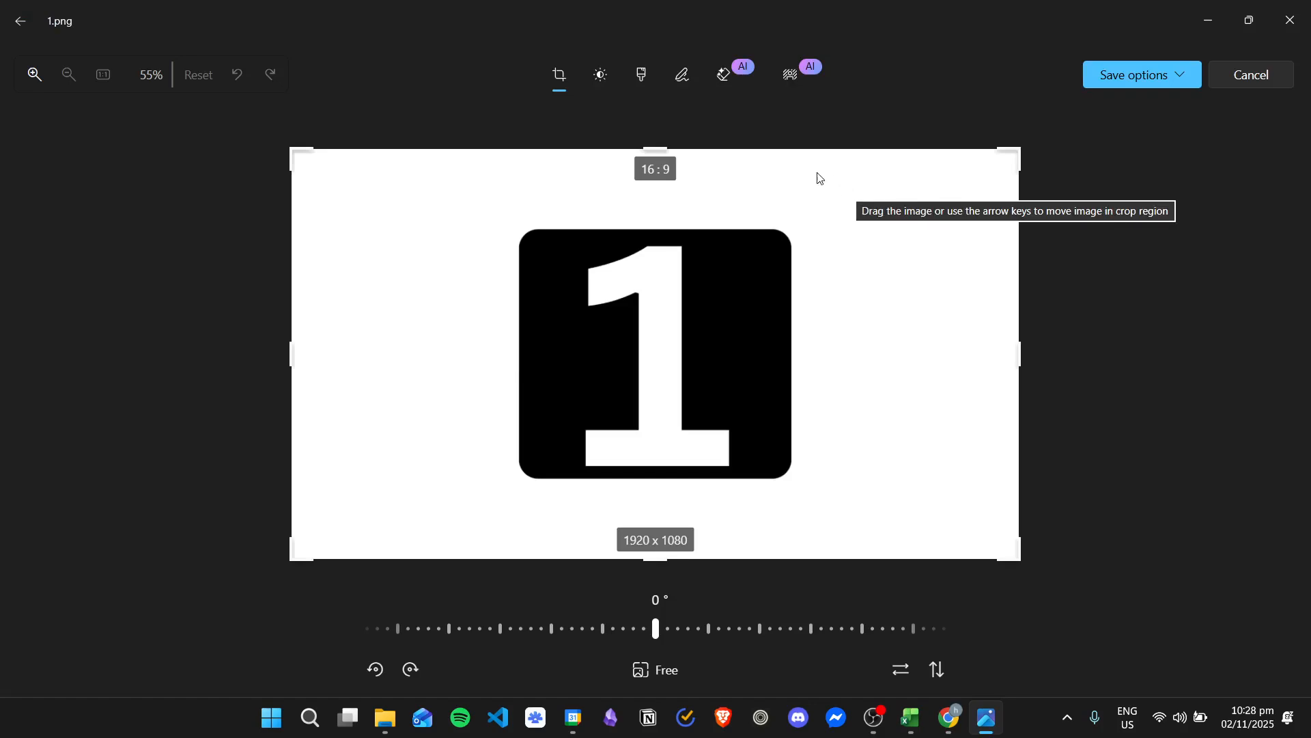
left_click_drag(284, 152, 501, 211)
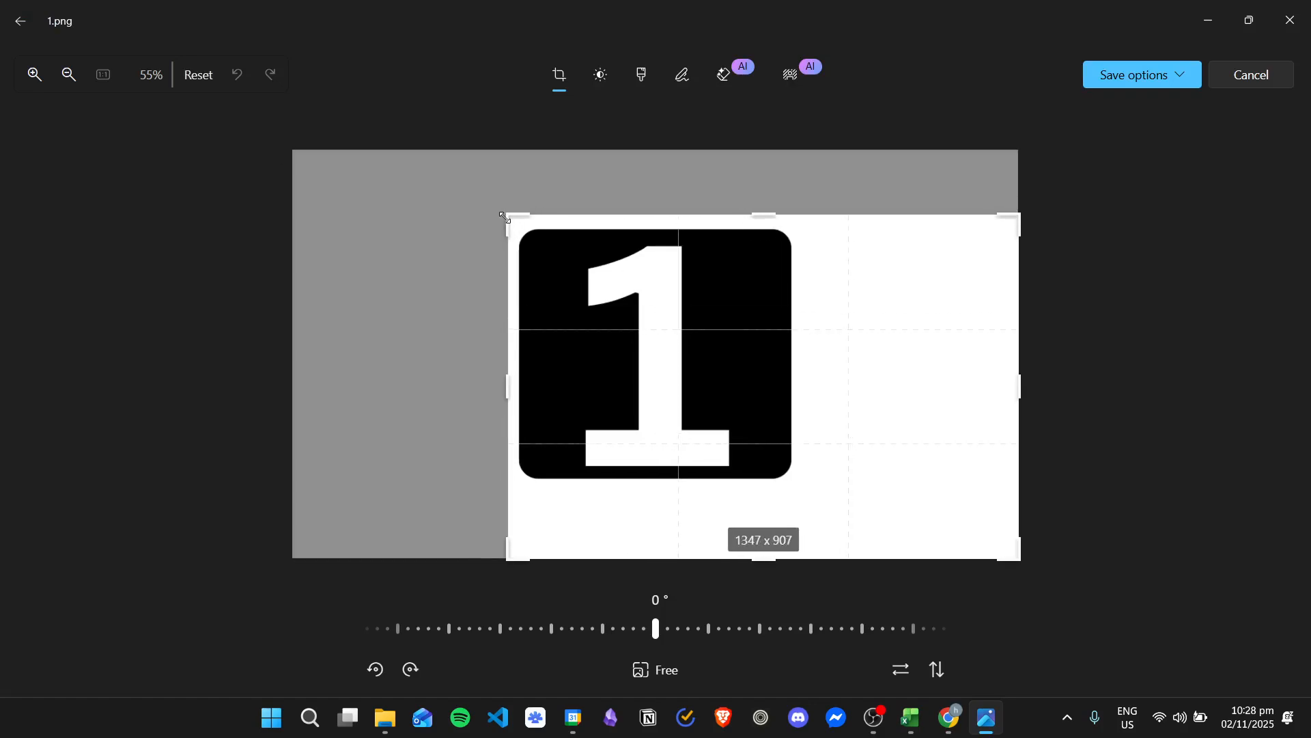
left_click_drag(957, 150, 697, 156)
left_click_drag(664, 550, 666, 476)
Remove the cropped image's background, save it as a copy named 1transparent.png, and return to Canva
left_click(790, 79)
left_click(1101, 149)
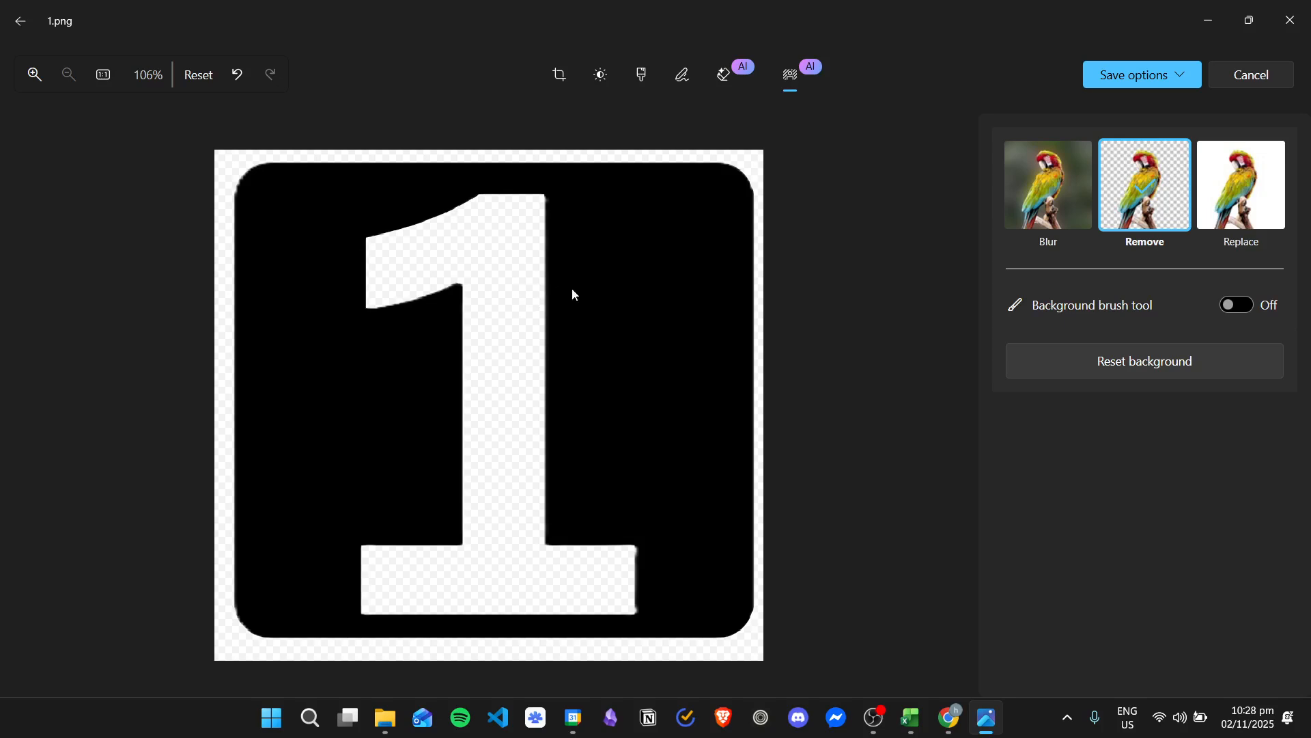
left_click(1187, 86)
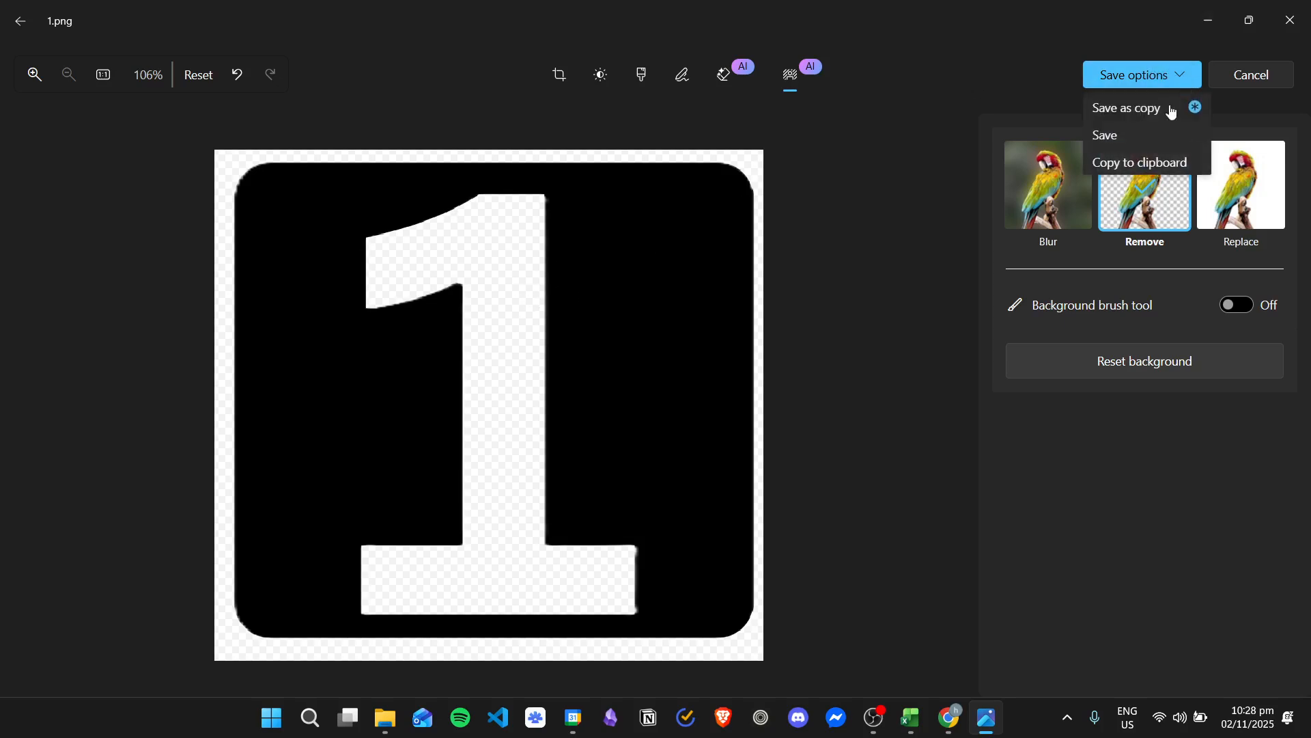
left_click(1150, 107)
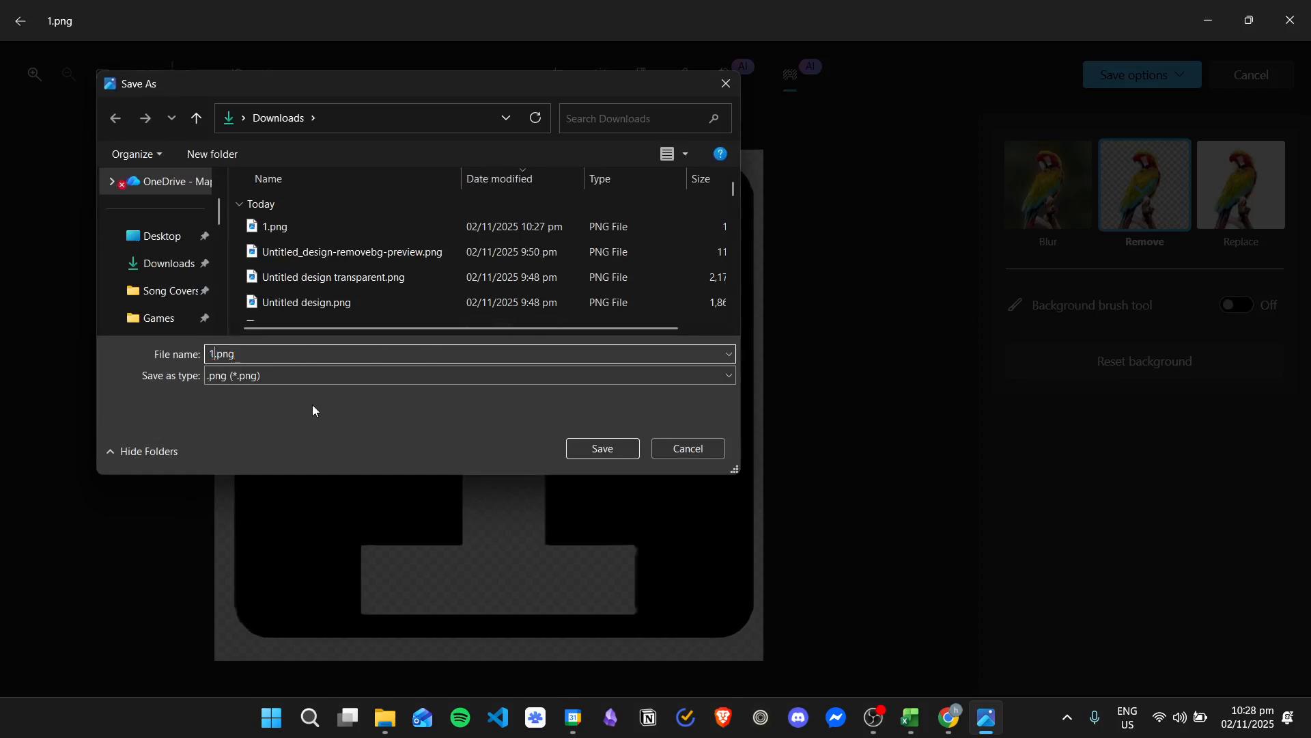
type("transparent")
key("Return")
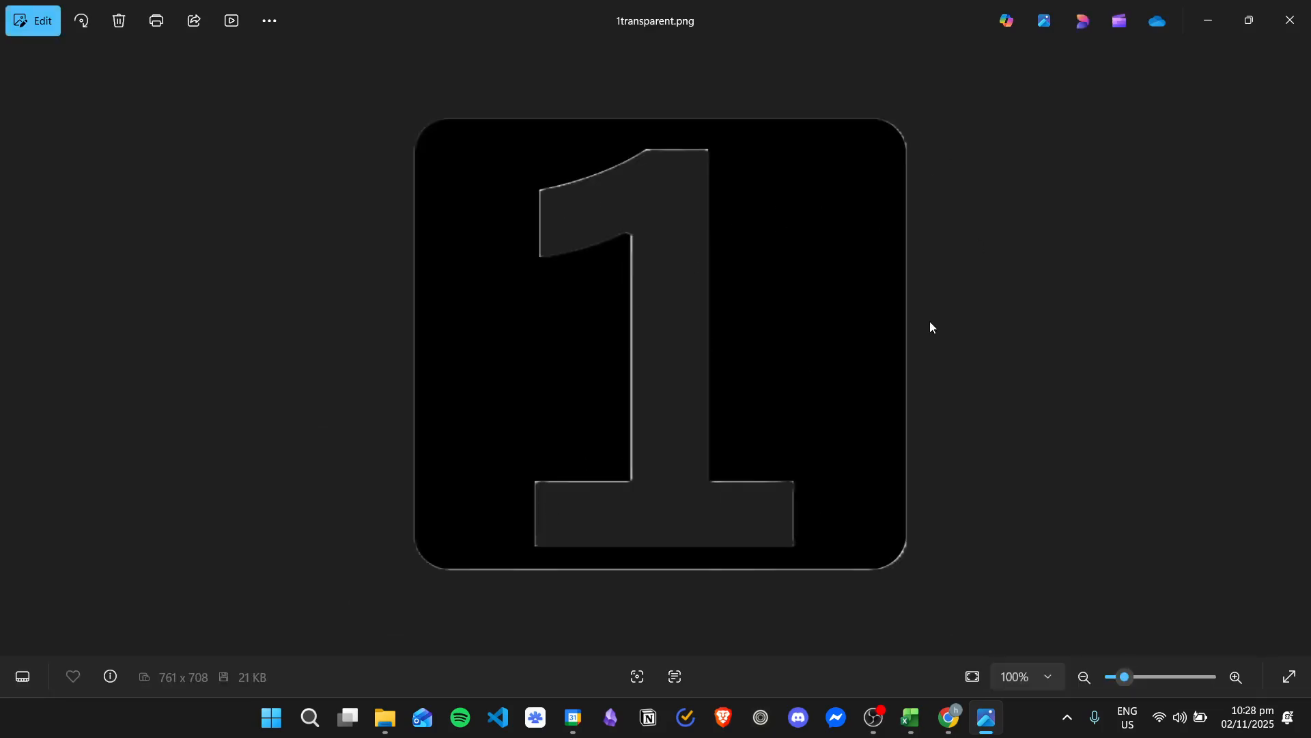
left_click(1304, 10)
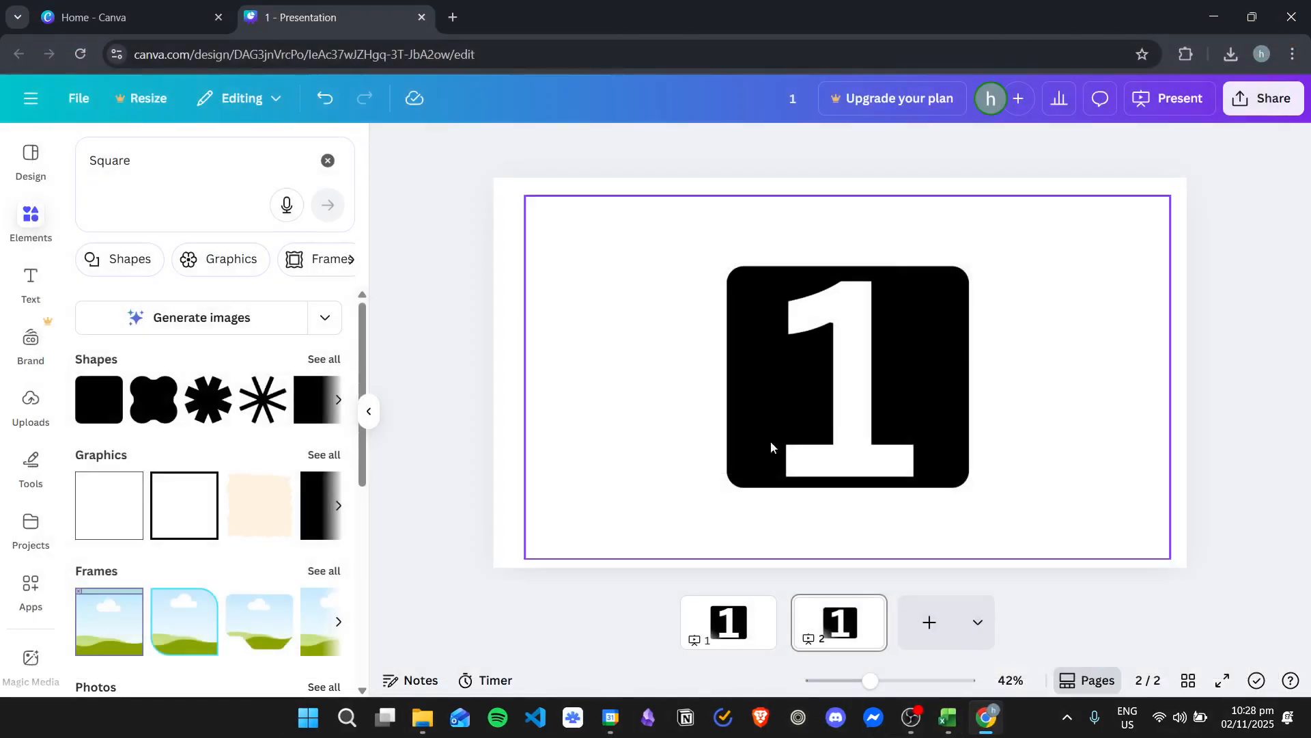
Replace the 1.png image on the second page with 1transparent.png from the Downloads folder
left_click(840, 370)
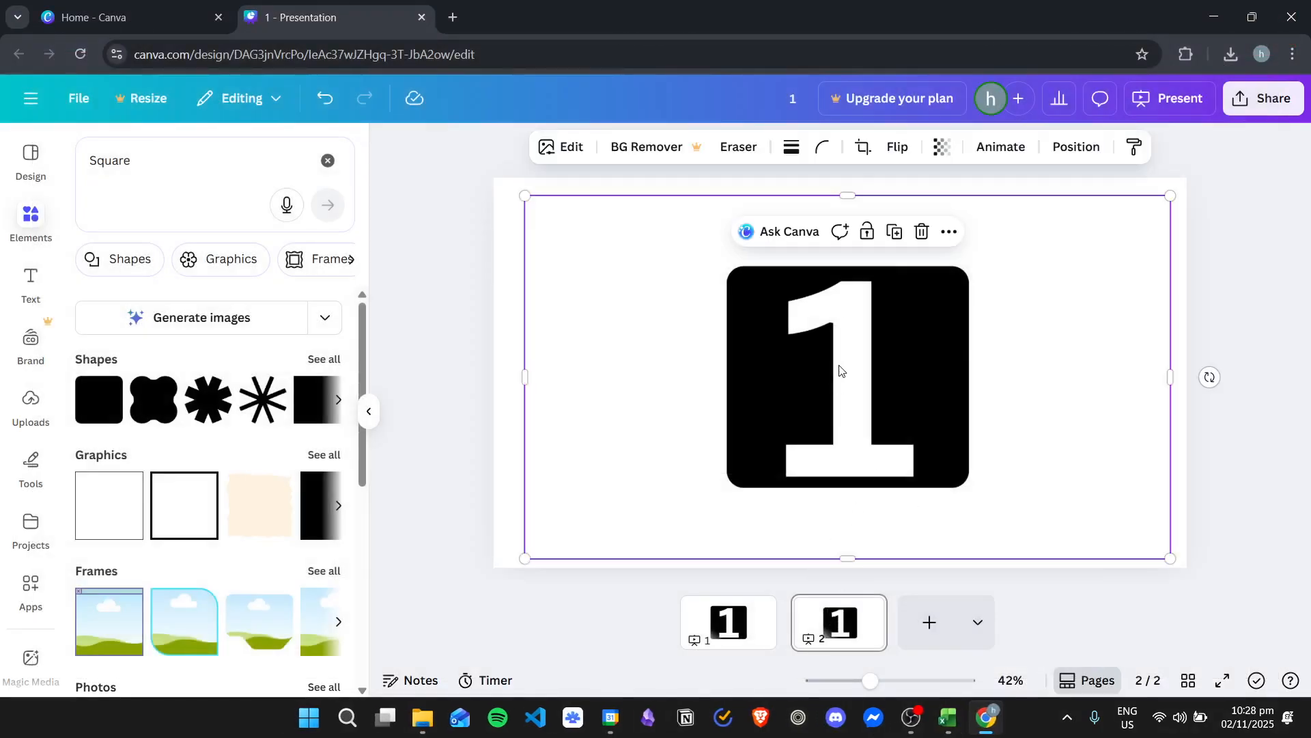
key("Delete")
left_click(1233, 57)
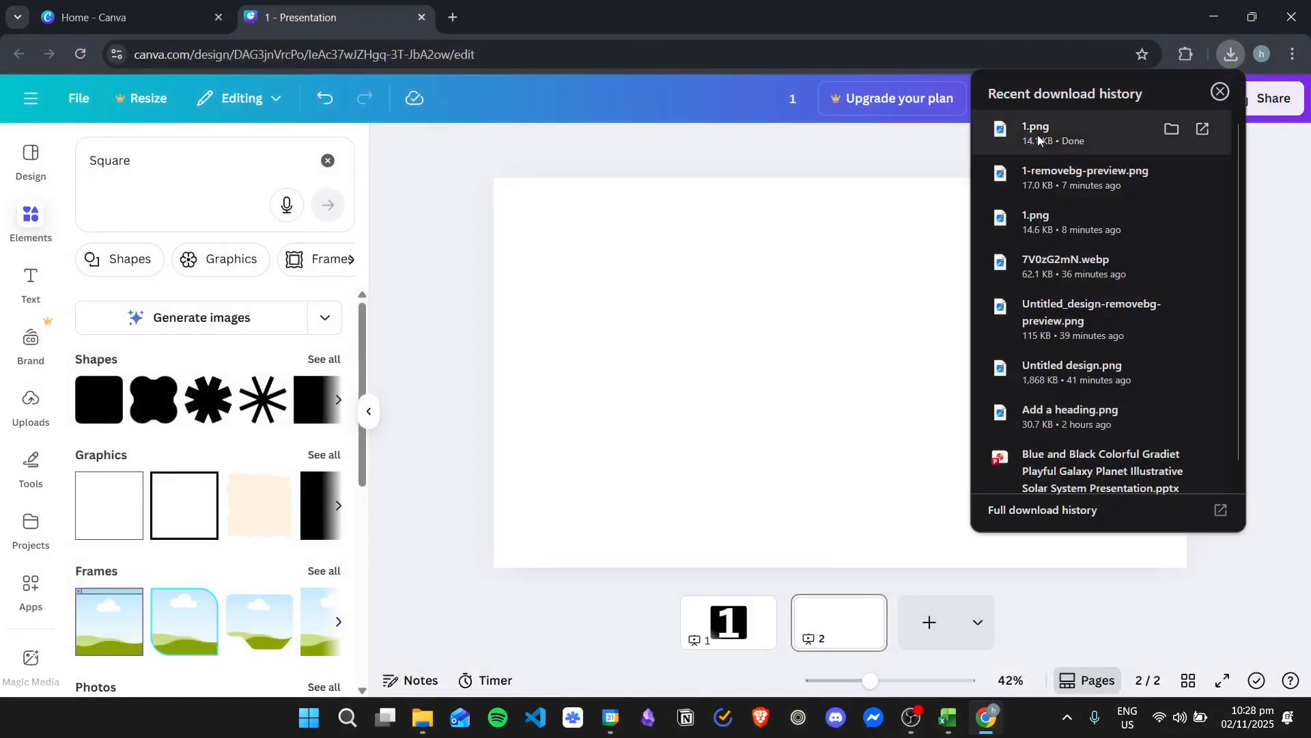
left_click(1172, 129)
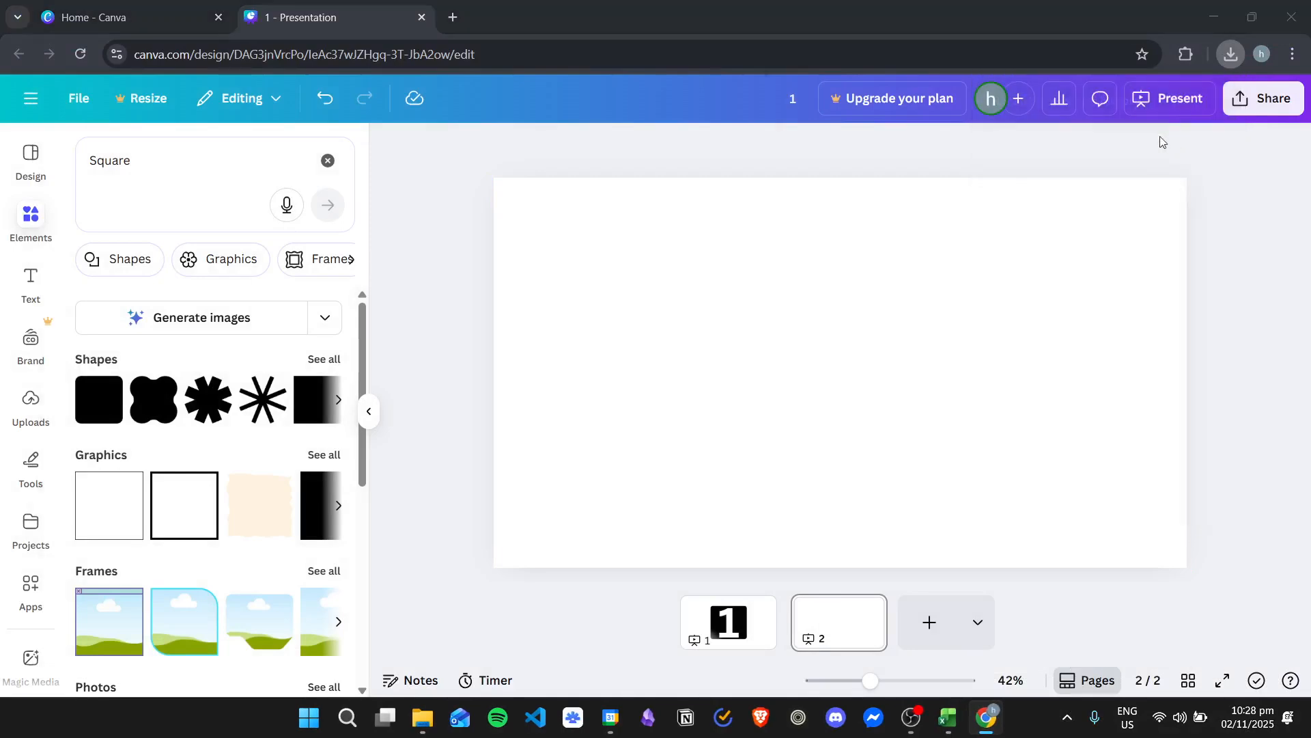
left_click(920, 323)
key("ctrl+v")
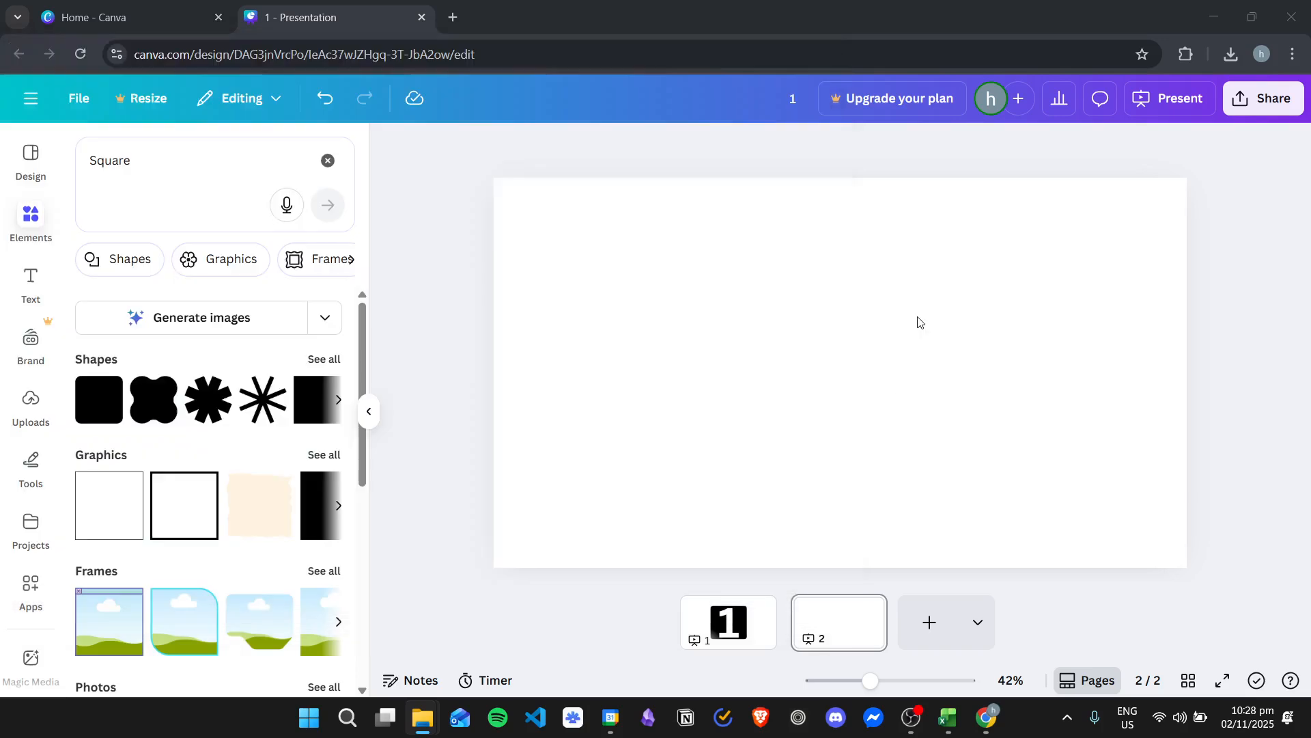
left_click(421, 717)
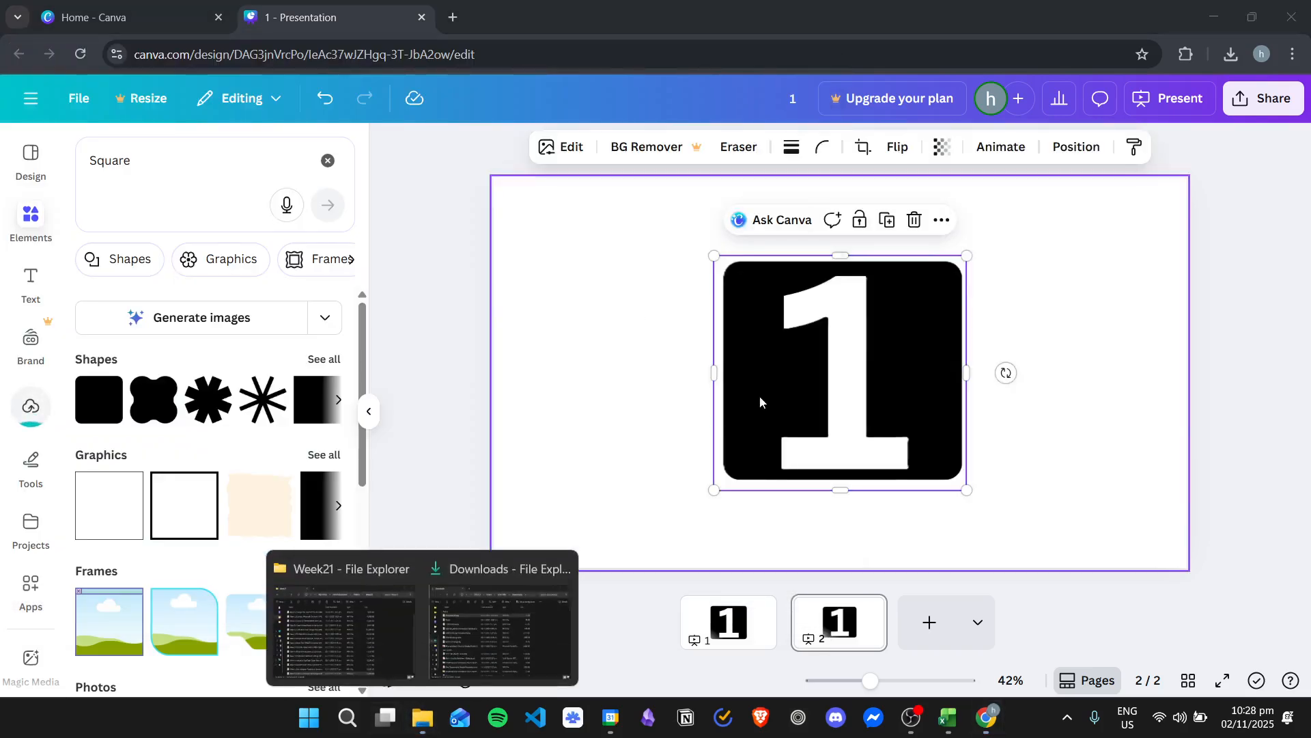
left_click(1026, 376)
left_click(895, 362)
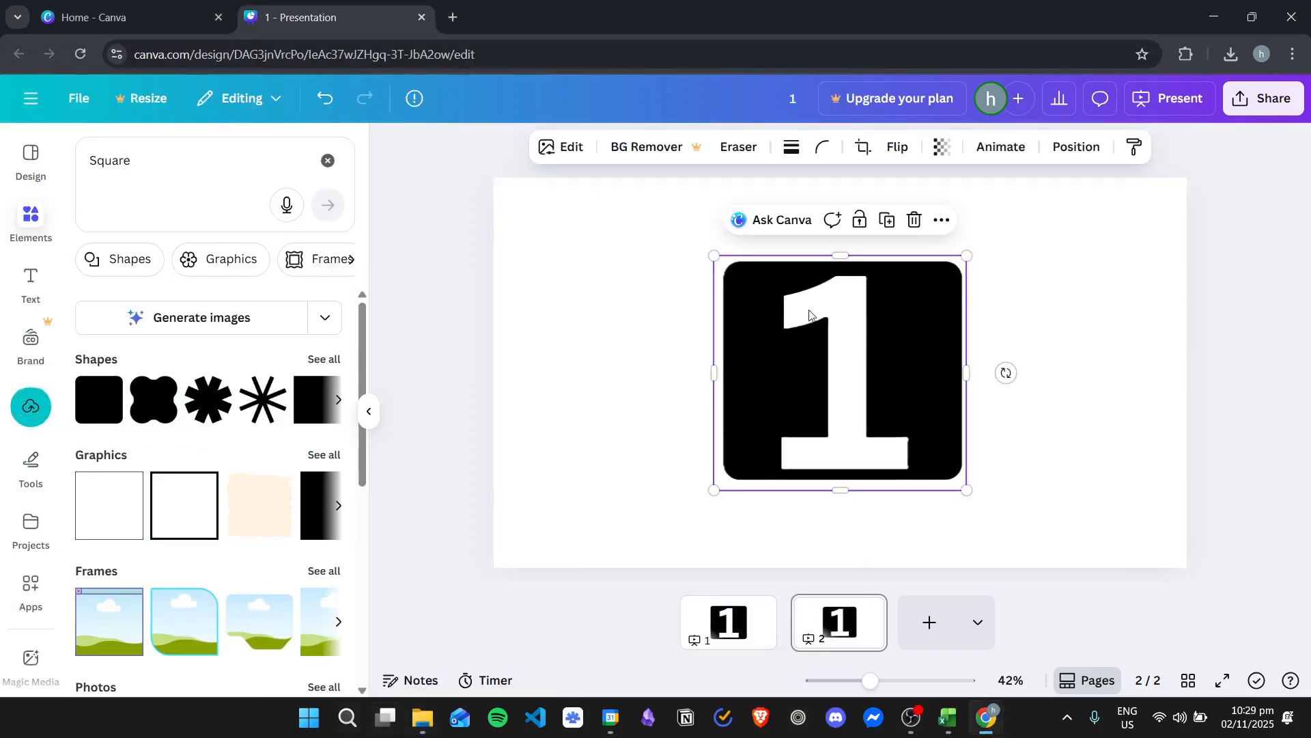
Enlarge the transparent 1 image and centre it on the second page
left_click_drag(810, 310, 763, 303)
left_click_drag(917, 481, 1019, 567)
left_click_drag(904, 435, 899, 390)
Search the web for "remove background" in a new tab and open the remove.bg site
left_click(460, 16)
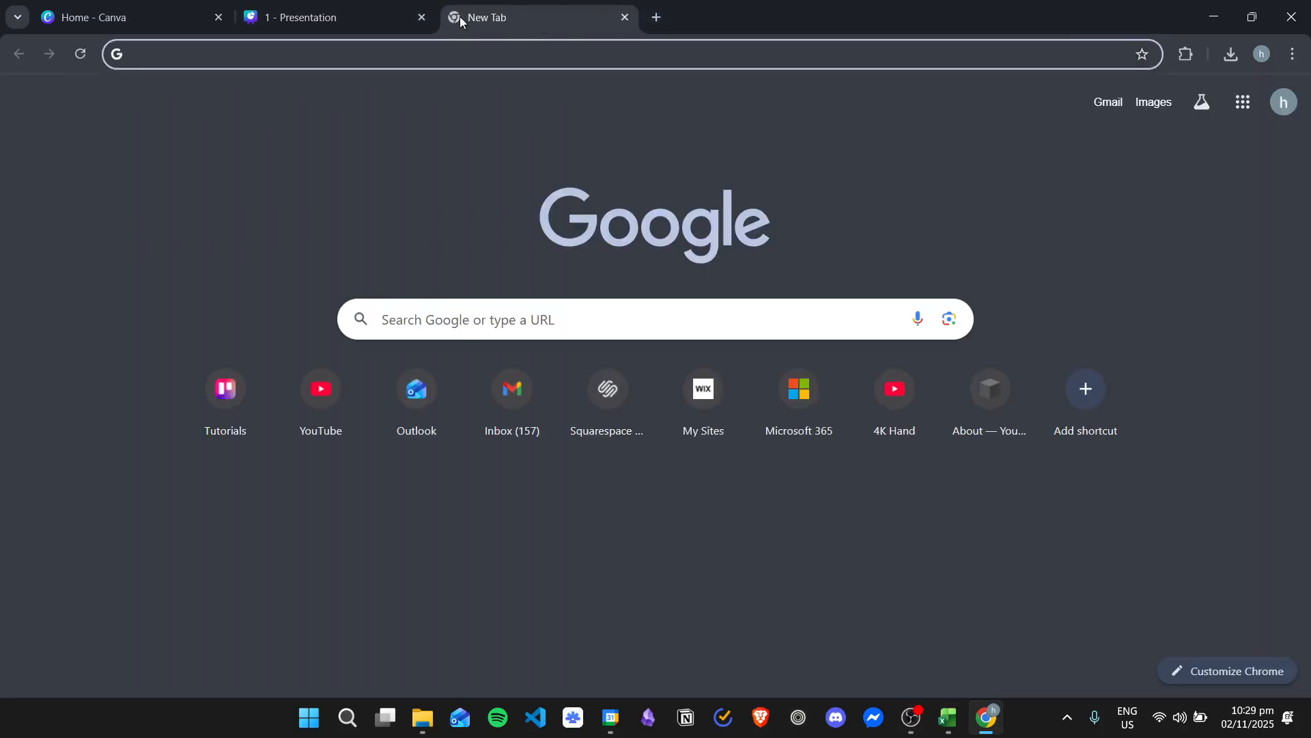
type("remo")
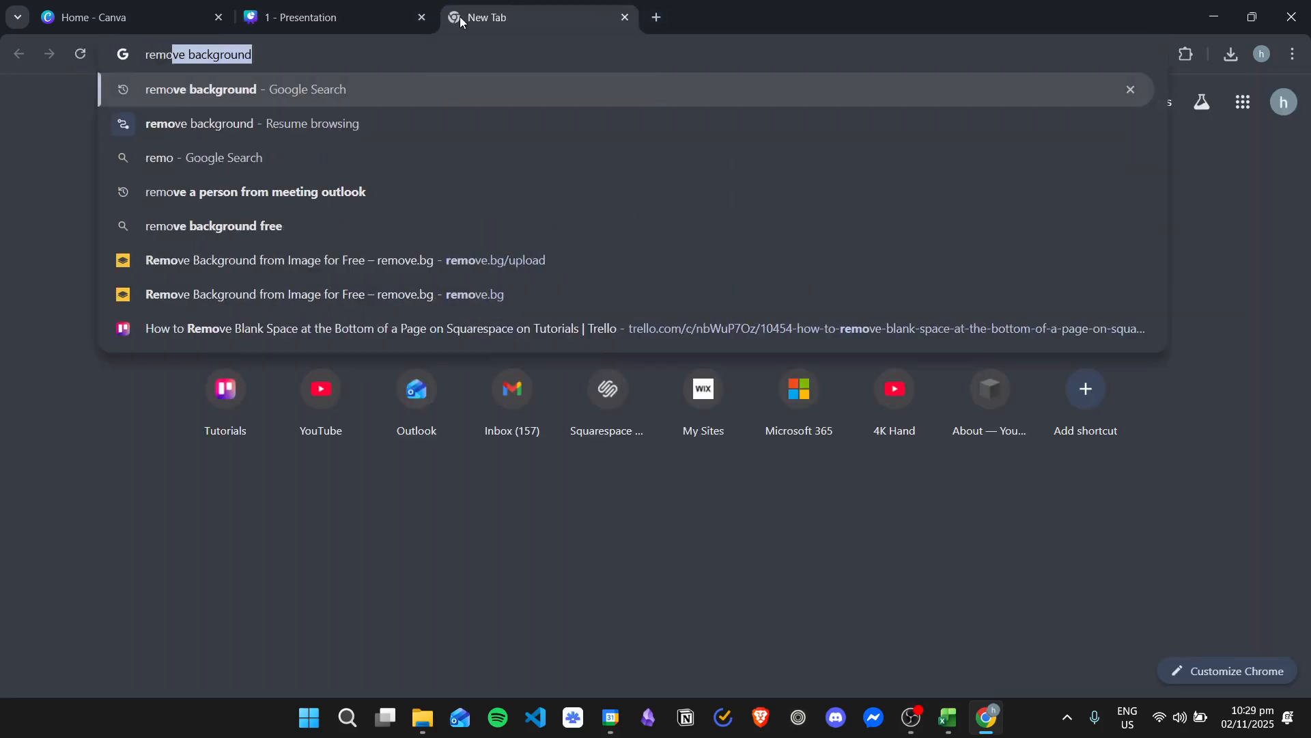
left_click(441, 89)
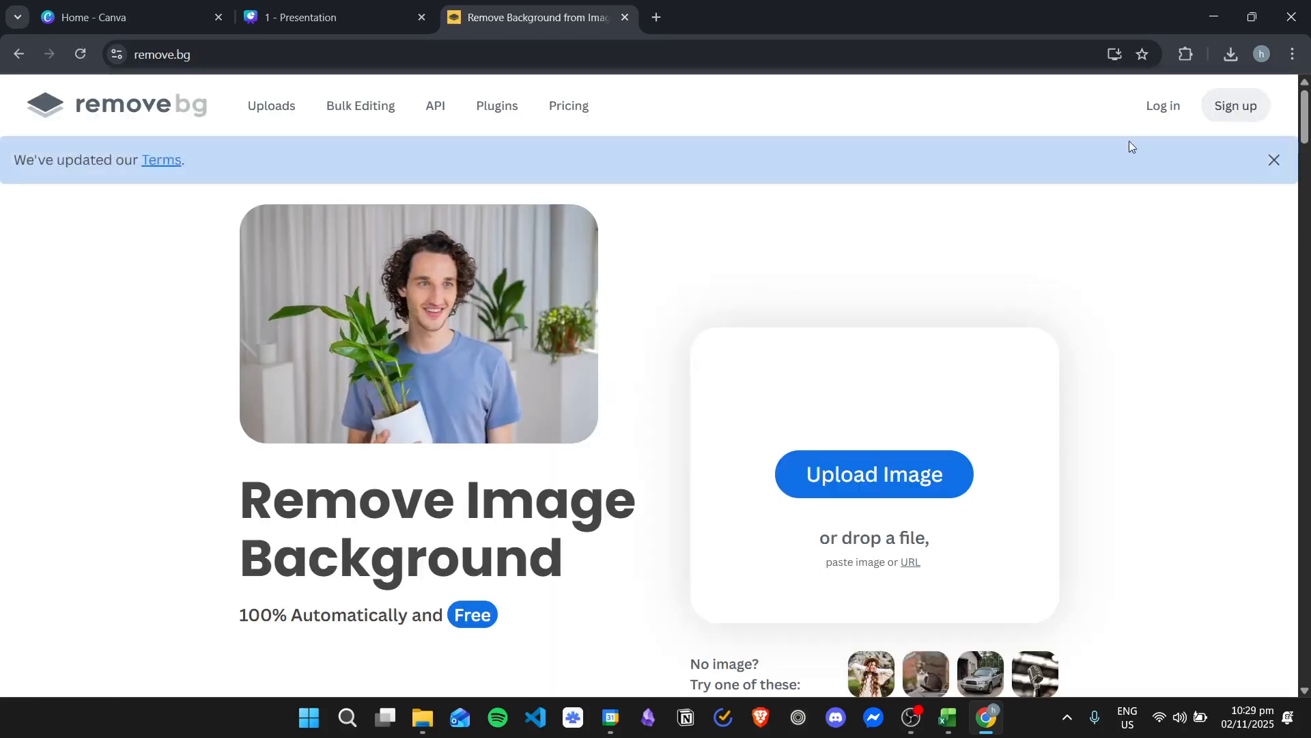
Upload the downloaded 1.png to remove.bg to strip its background, and return to the Canva design
left_click(1233, 53)
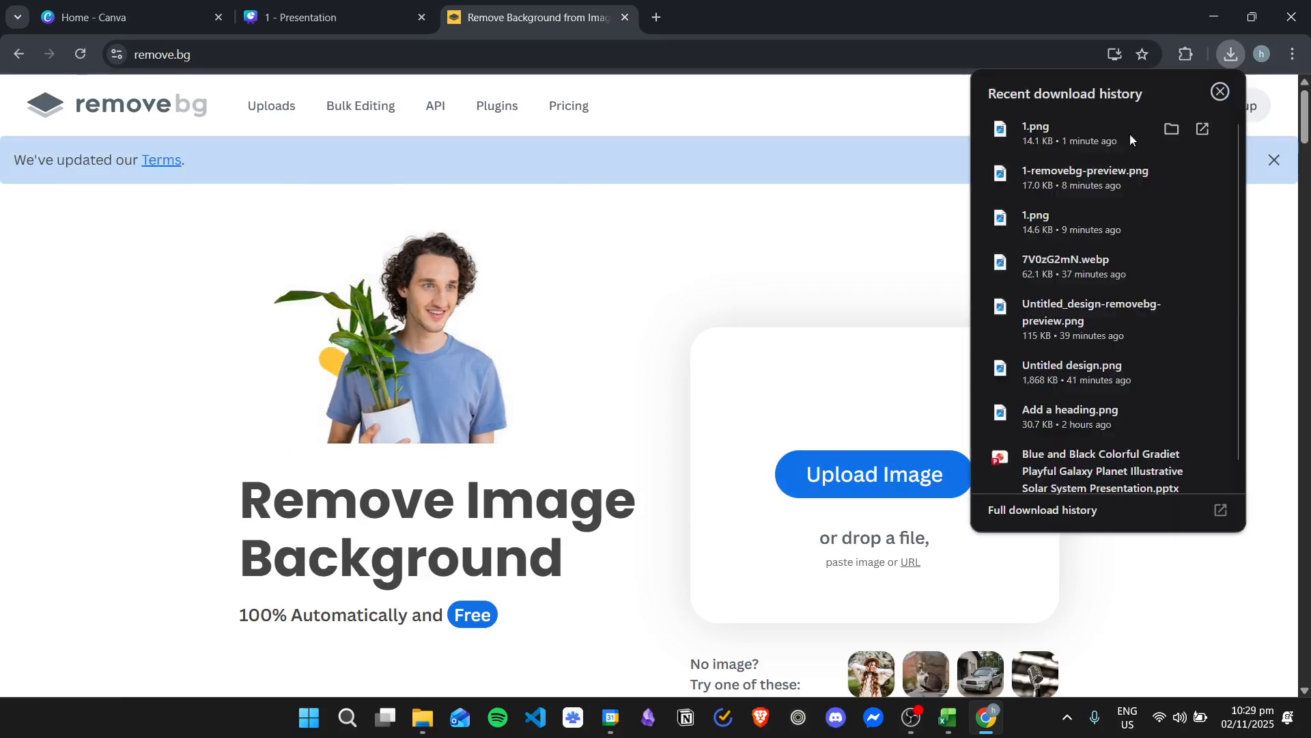
left_click_drag(1107, 129, 857, 432)
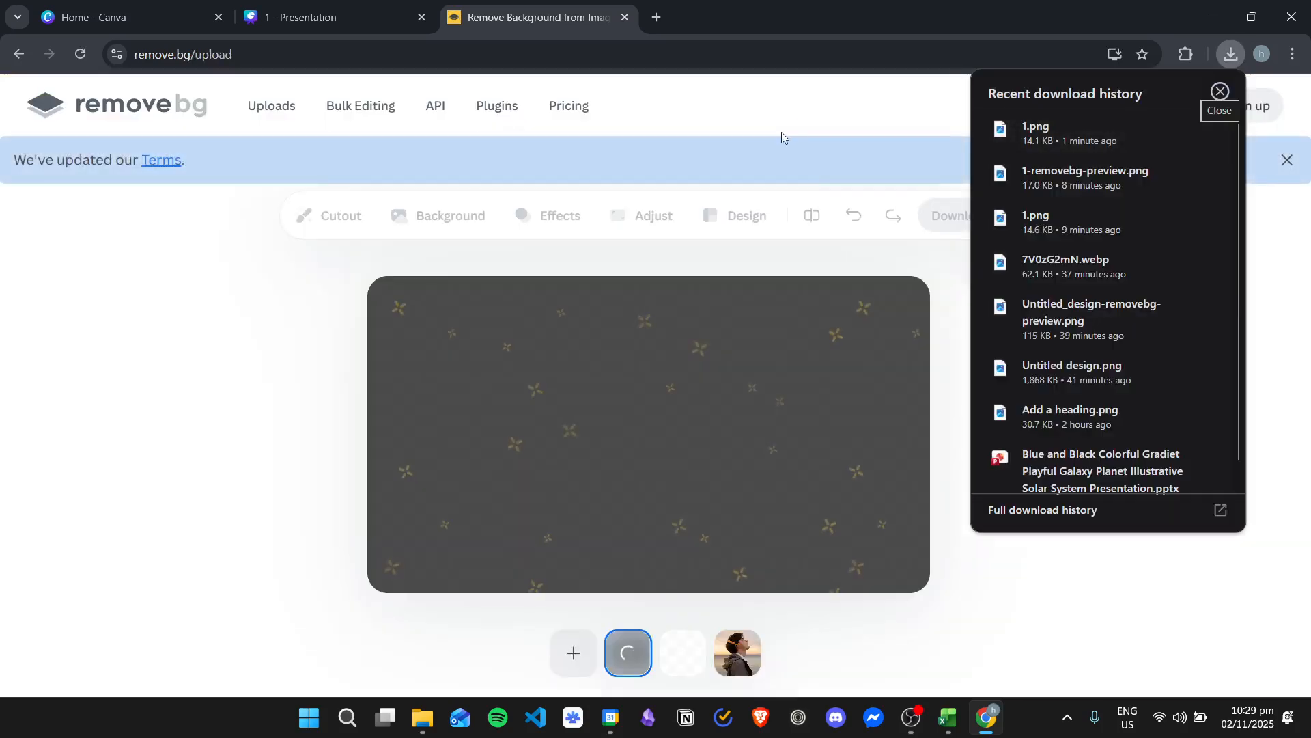
left_click(1221, 92)
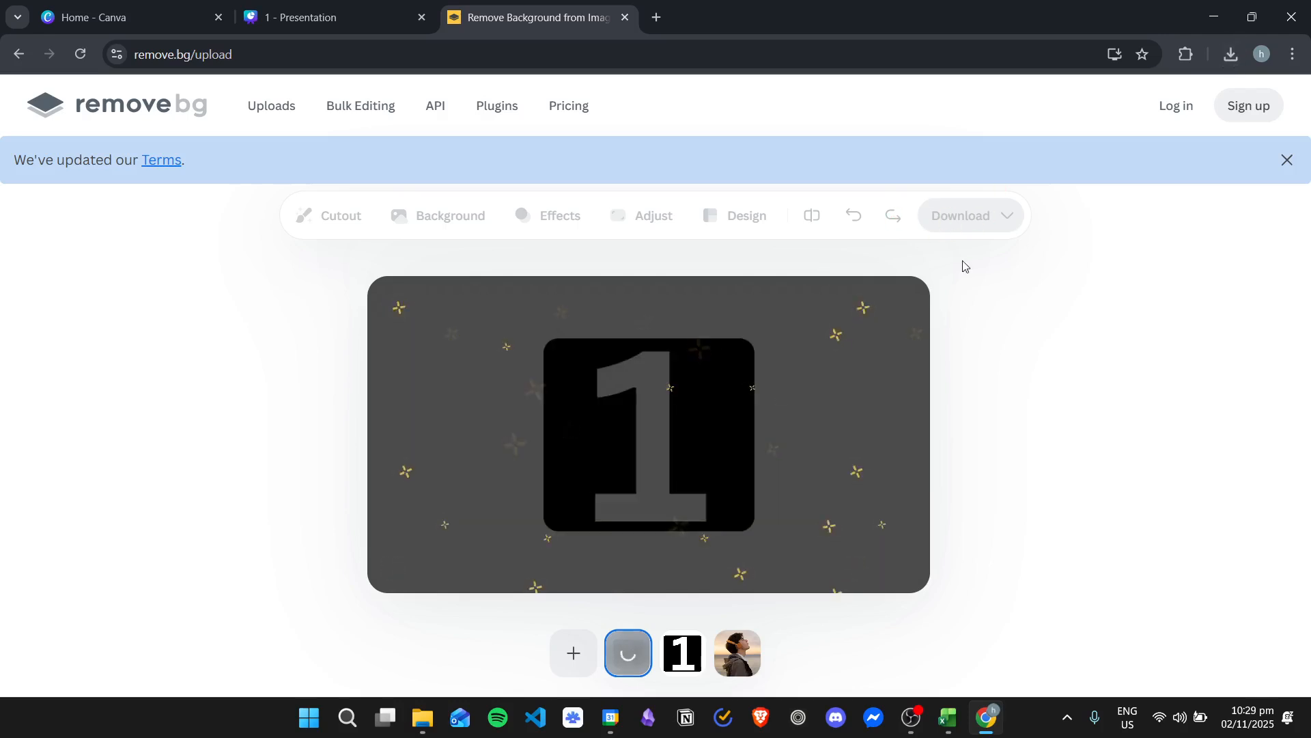
left_click(625, 17)
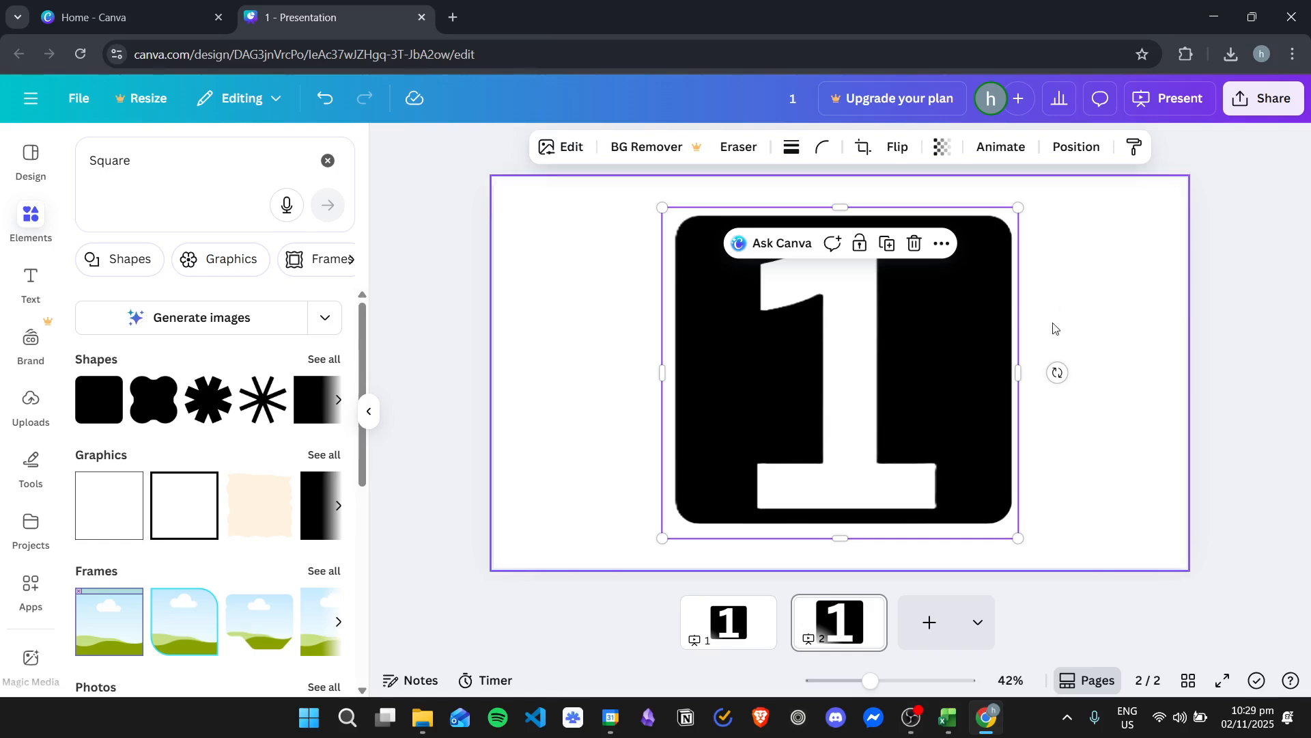
Search the elements for "Frame" in place of the earlier square search
left_click(1095, 277)
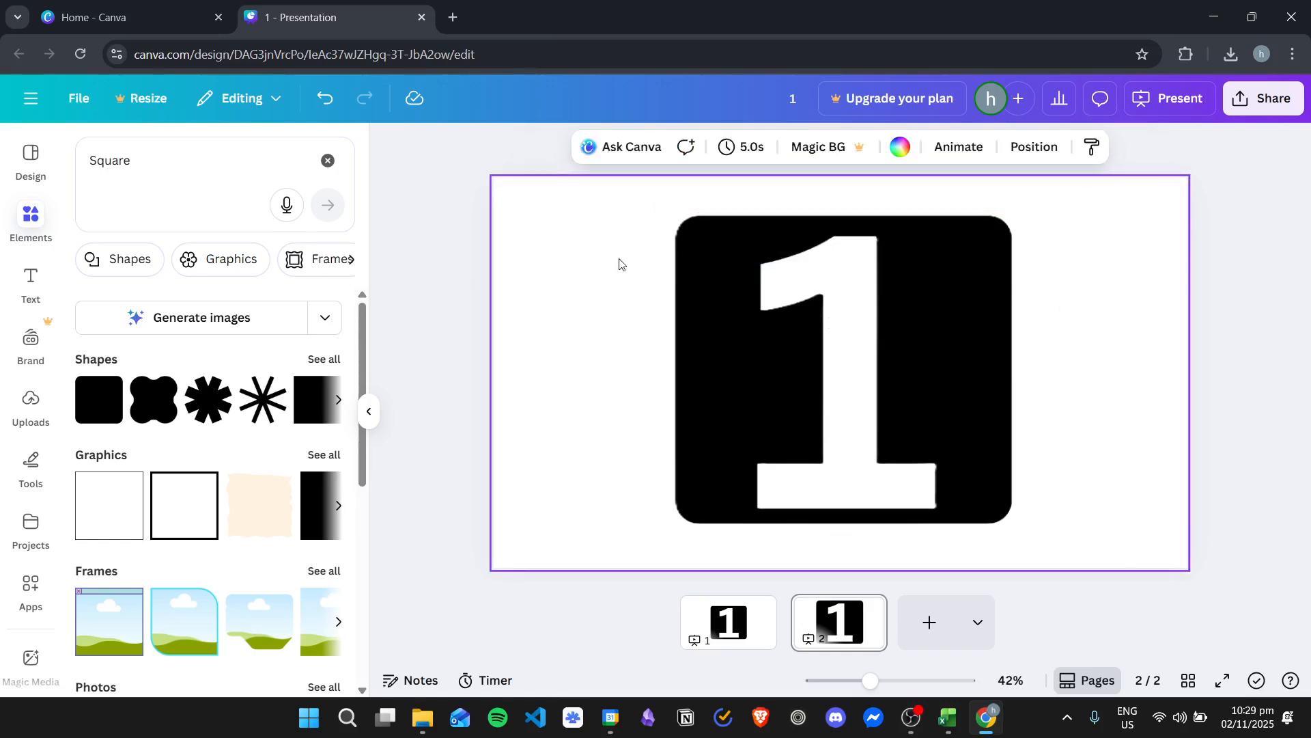
left_click(21, 225)
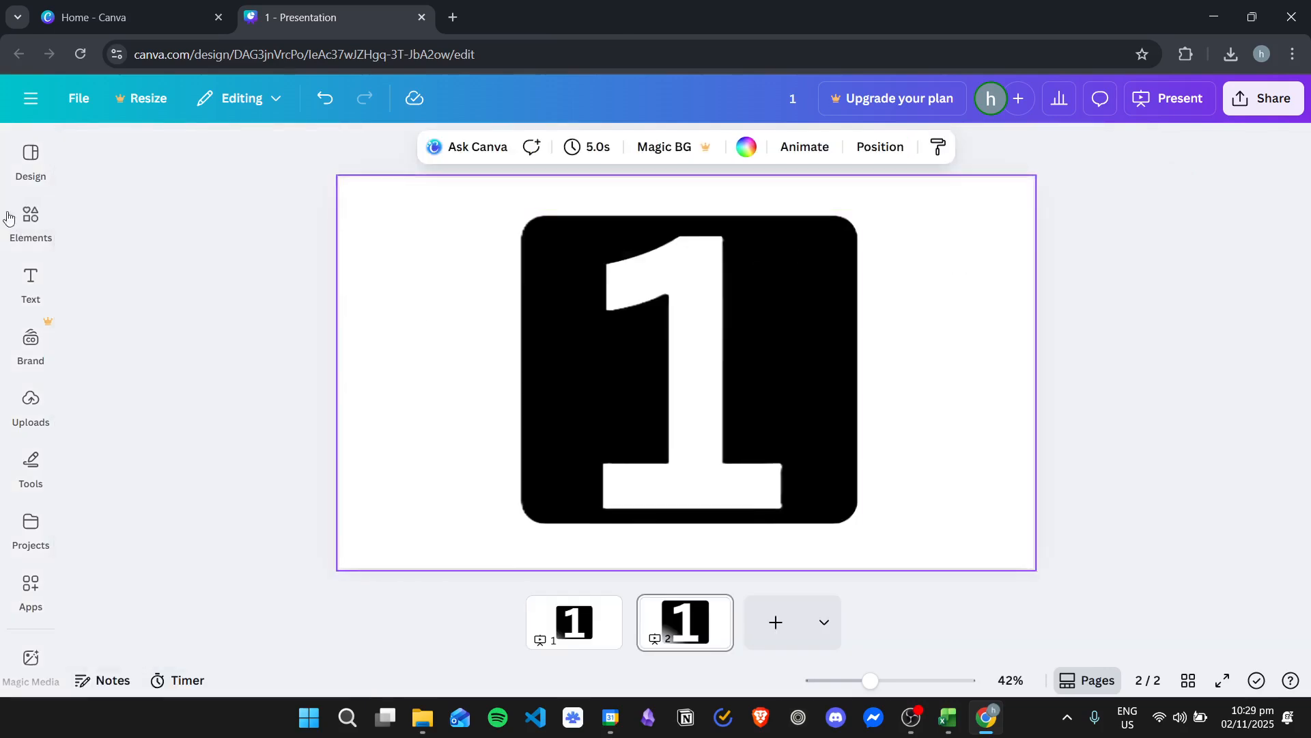
left_click(31, 220)
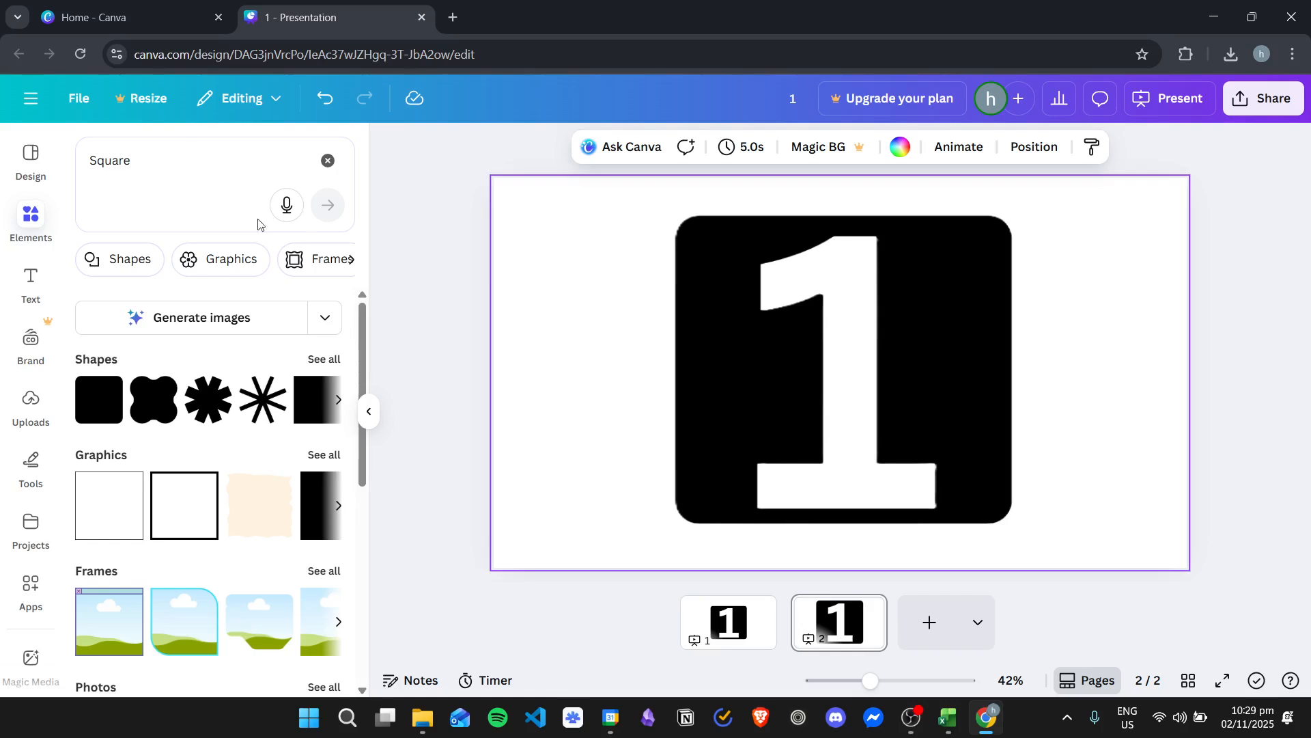
left_click(327, 160)
left_click(182, 259)
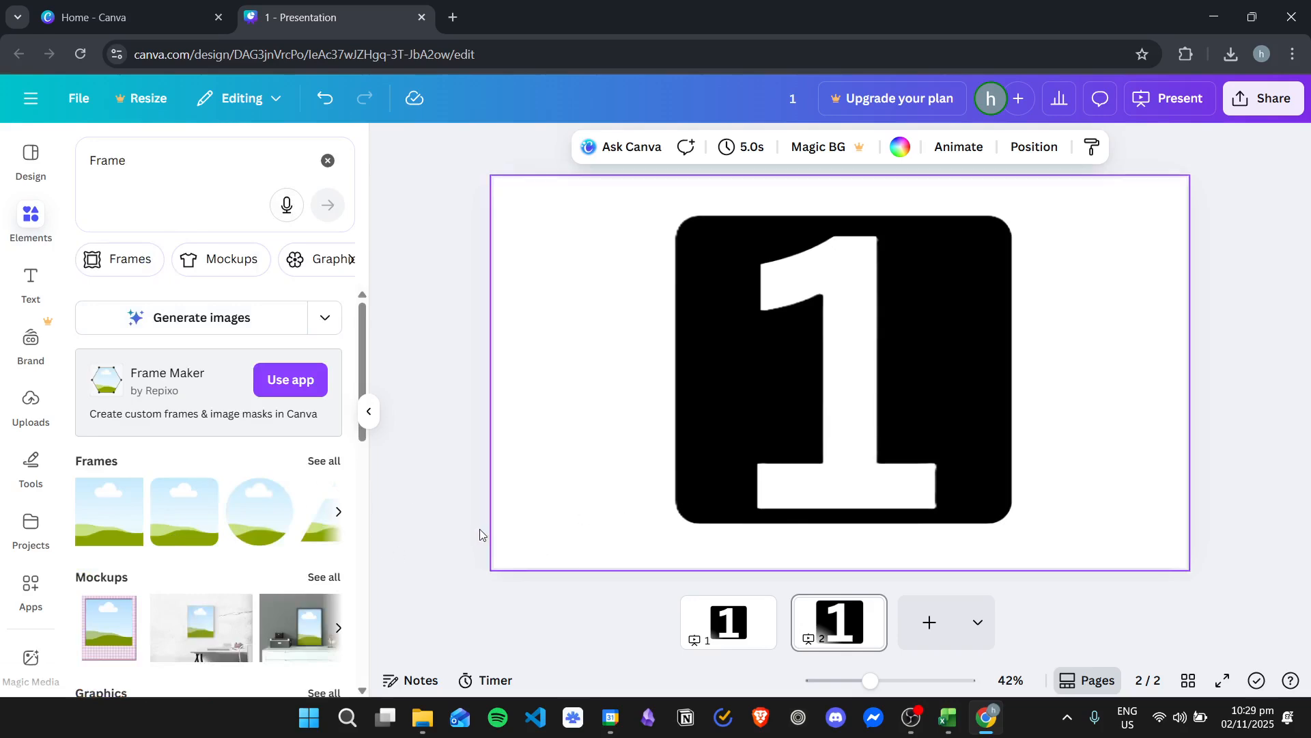
Add a small rounded square frame over the 1's flag and cover the base with two copies, widening the second one
left_click_drag(204, 513, 722, 335)
left_click_drag(905, 262, 804, 270)
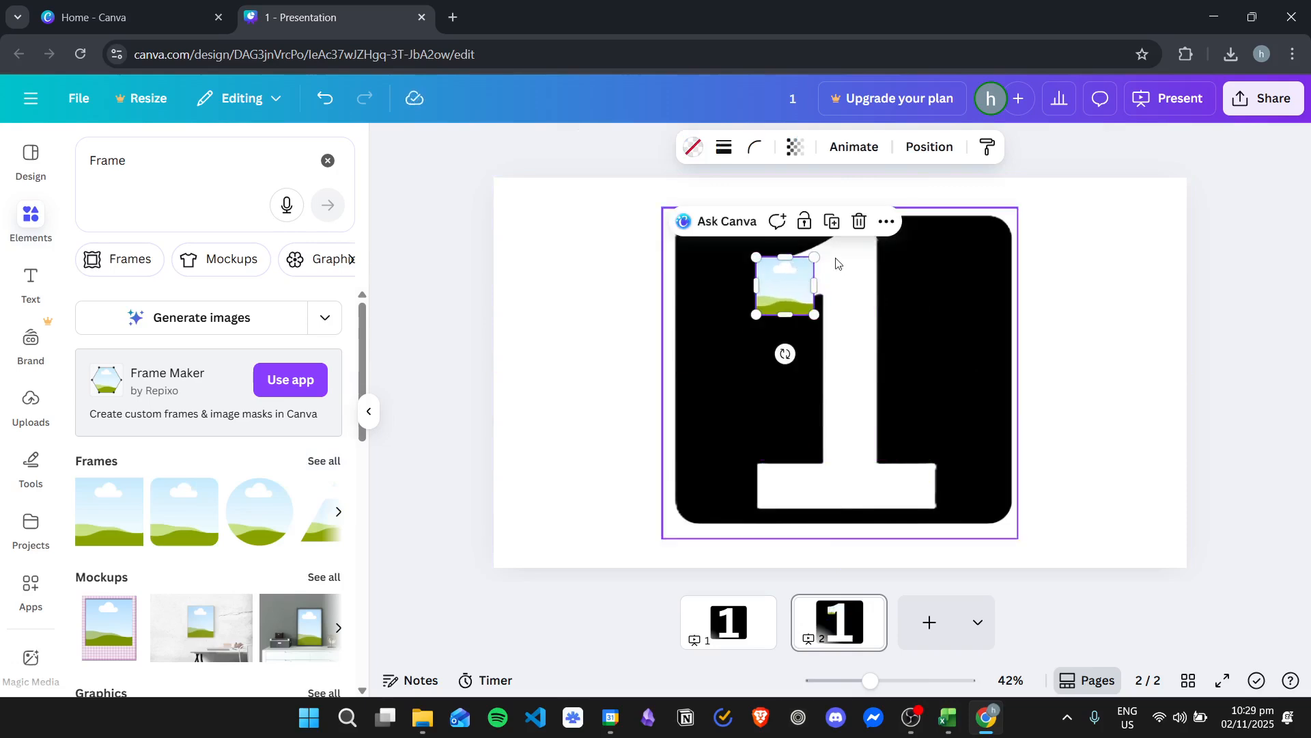
left_click_drag(786, 285, 938, 482)
left_click(1107, 317)
left_click(869, 474)
left_click(1070, 330)
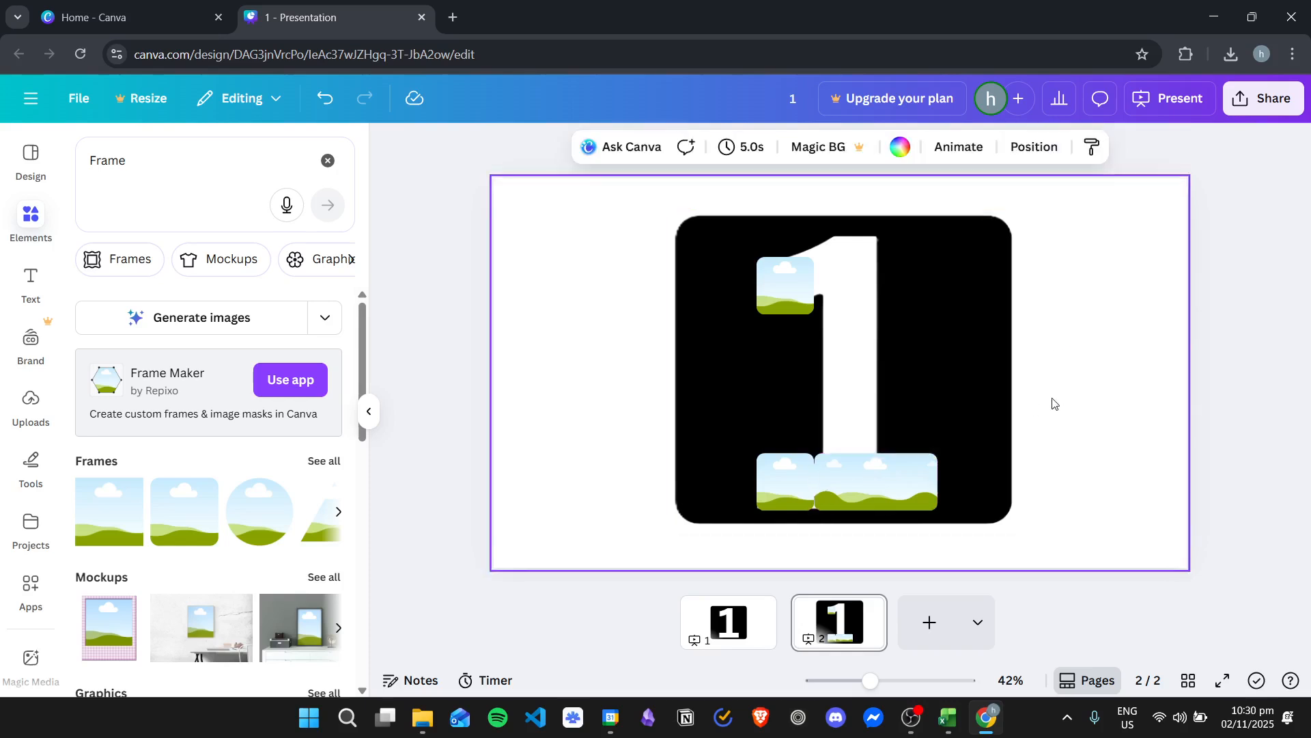
Paste two more copies of the frame and fit them one above the other over the lower stem of the 1
key("ctrl+v")
left_click_drag(789, 284, 824, 423)
left_click_drag(846, 424, 843, 424)
key("ctrl+v")
left_click_drag(822, 302, 856, 363)
left_click_drag(880, 366, 821, 368)
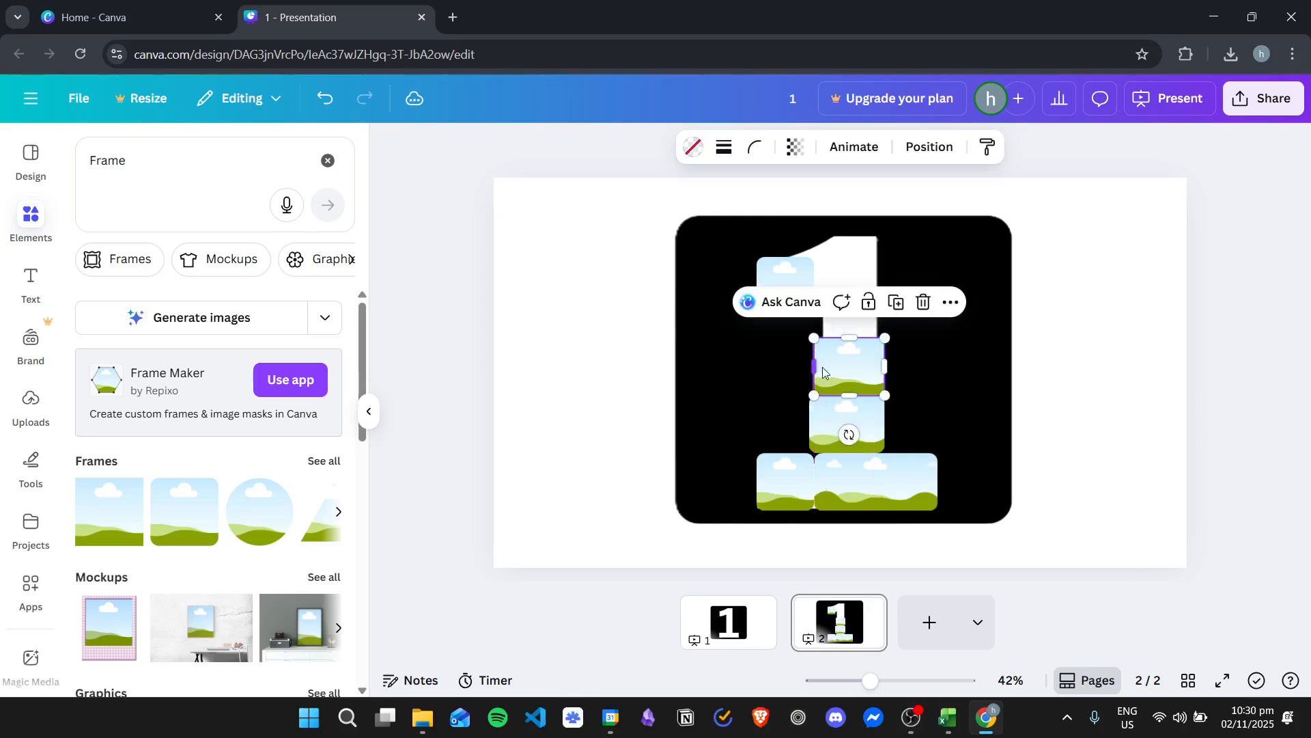
Paste two further frame copies, one as a flat strip on the upper stem and one covering the top of the 1
left_click(1067, 328)
key("ctrl+v")
left_click_drag(785, 284, 886, 318)
key("ctrl+v")
left_click_drag(794, 282, 891, 260)
Stretch the flag frame upward and the base's left frame downward to cover the white edges of the 1
left_click(792, 268)
left_click(851, 267)
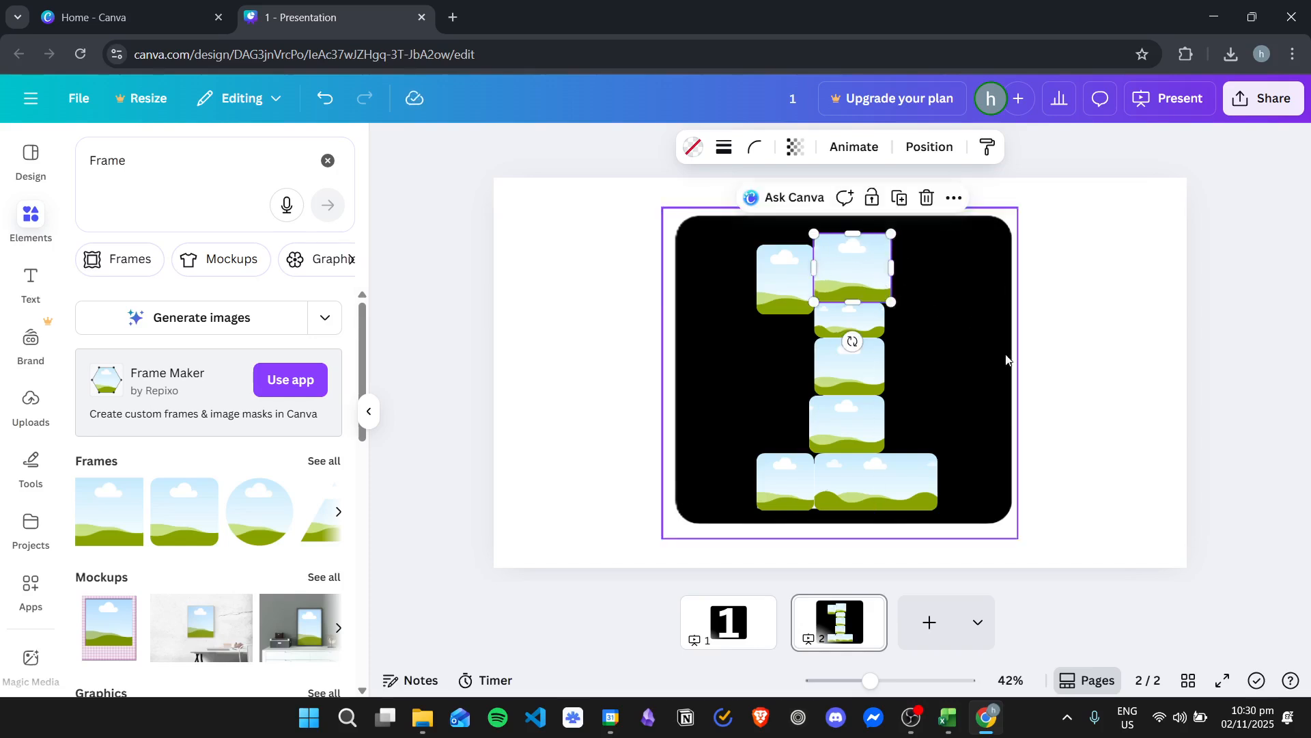
left_click(790, 485)
left_click_drag(792, 512, 792, 517)
left_click(1045, 381)
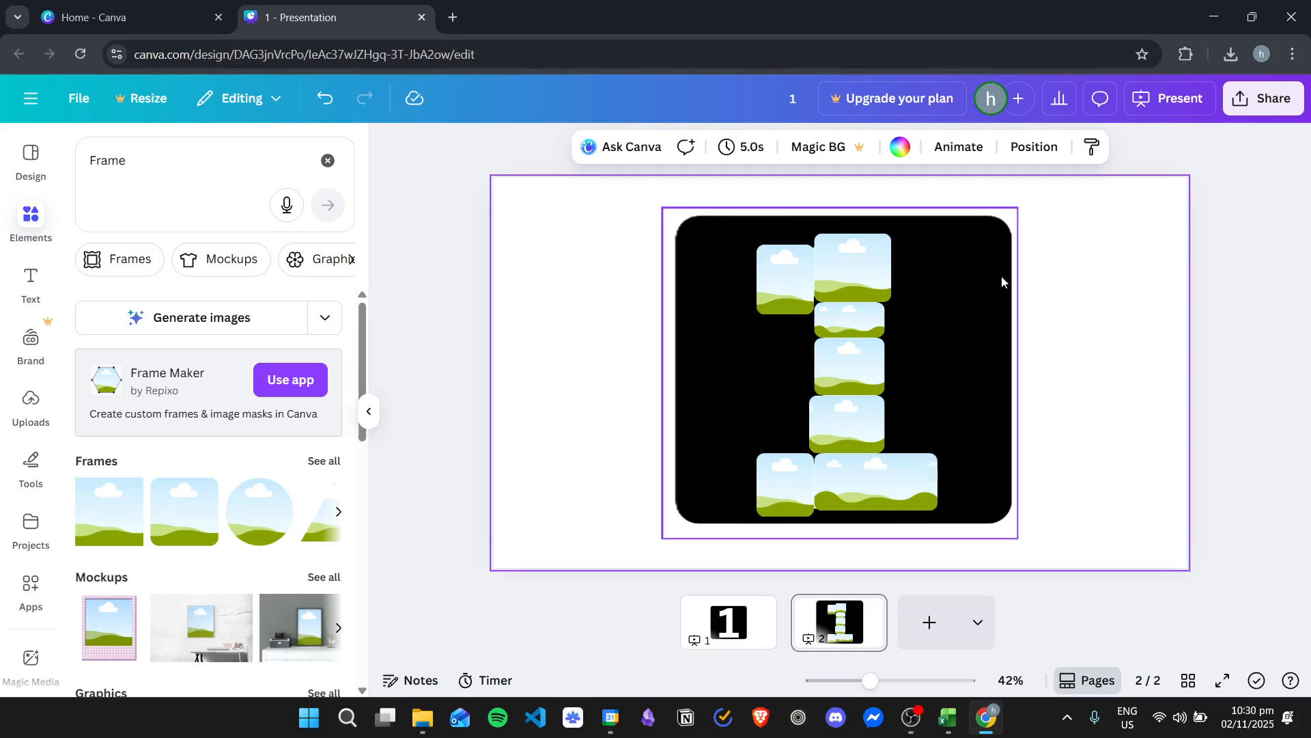
Select all seven frame layers, leaving out the 1 image, and group them
key("alt+1")
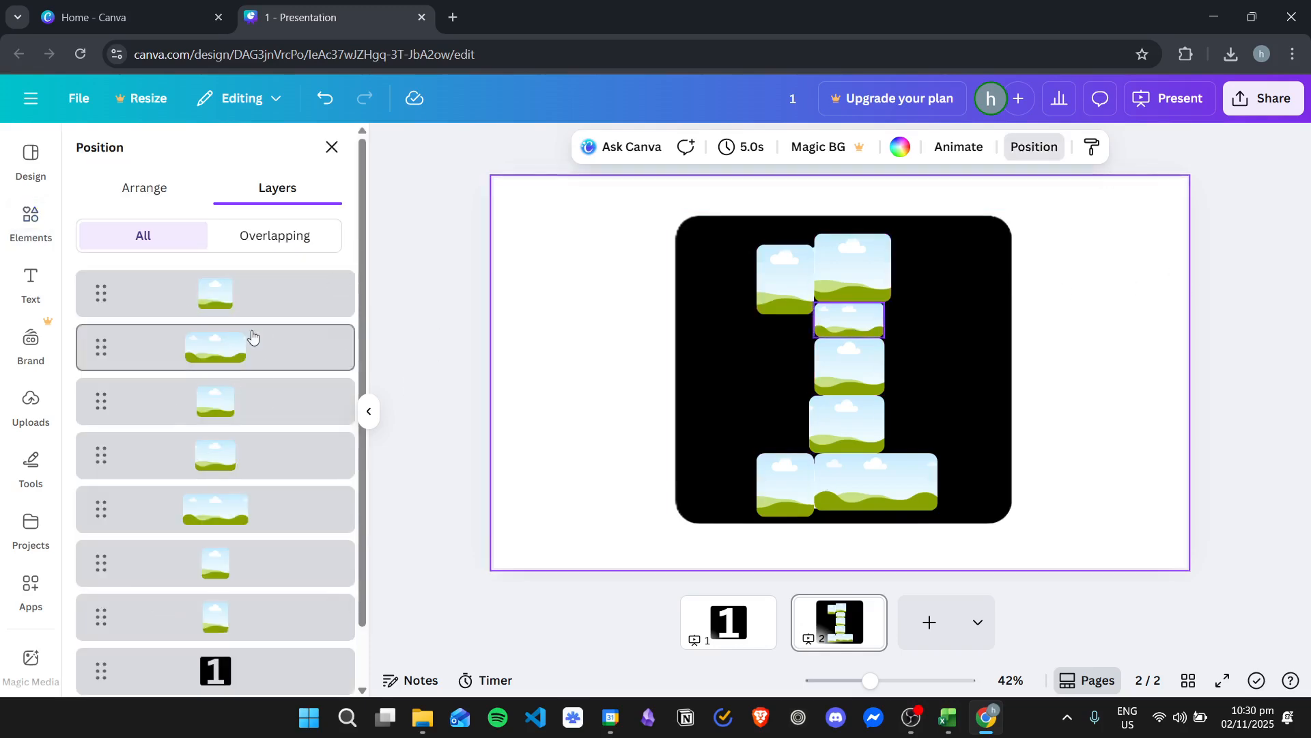
left_click(151, 295)
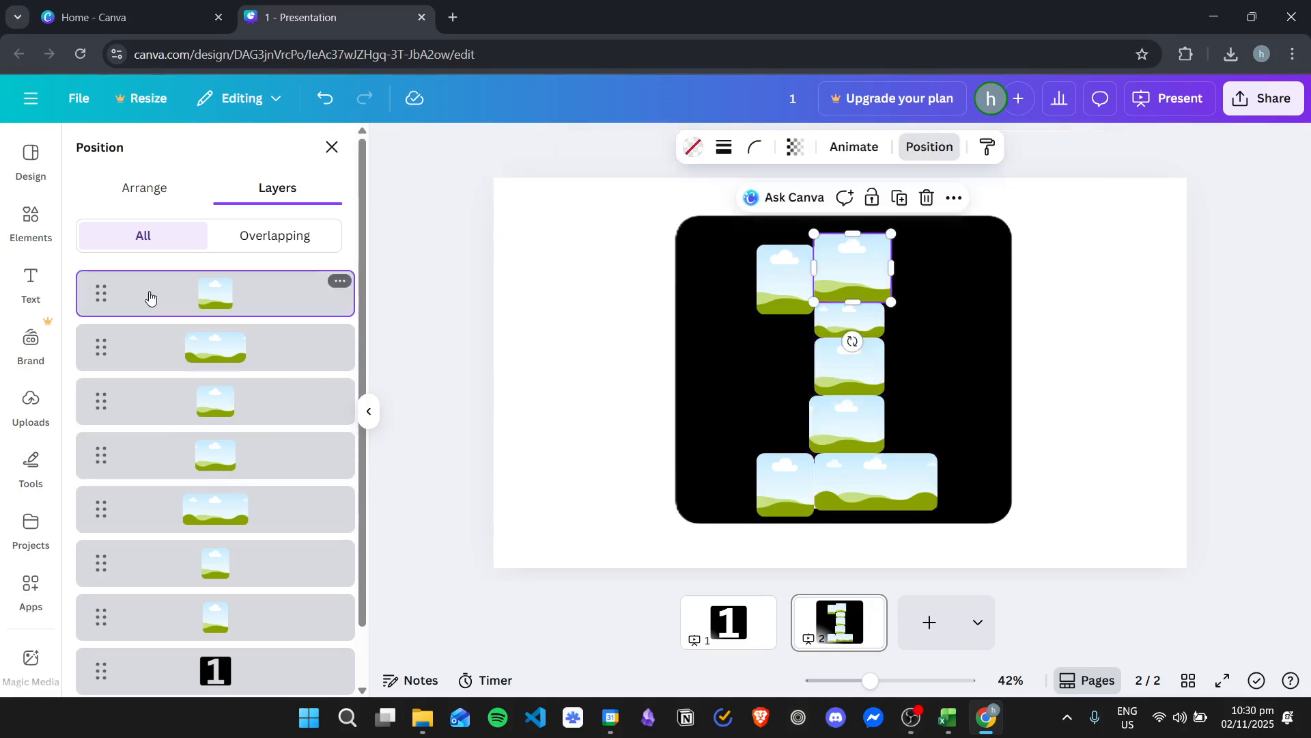
left_click(170, 625, "shift")
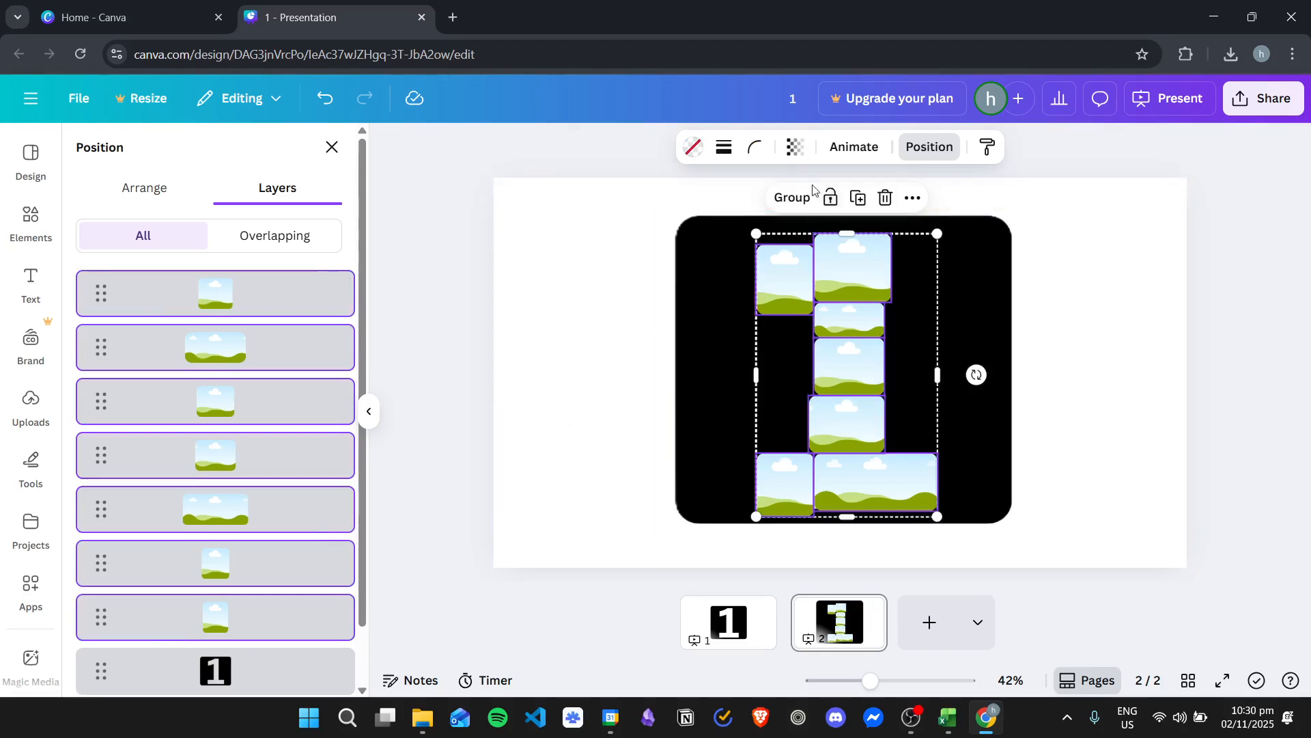
left_click(789, 198)
Try moving the grouped frames off the number, and undo the move
left_click_drag(848, 316, 743, 298)
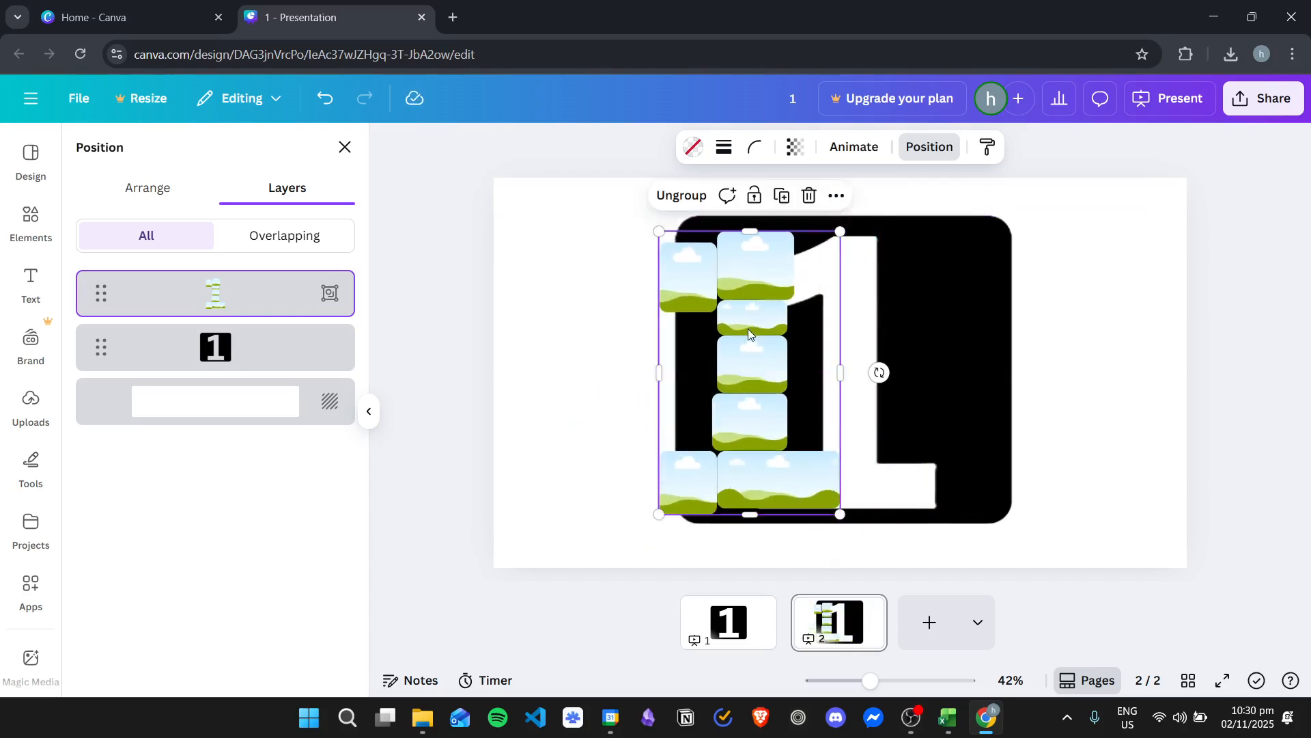
key("ctrl+z")
key("ctrl+z")
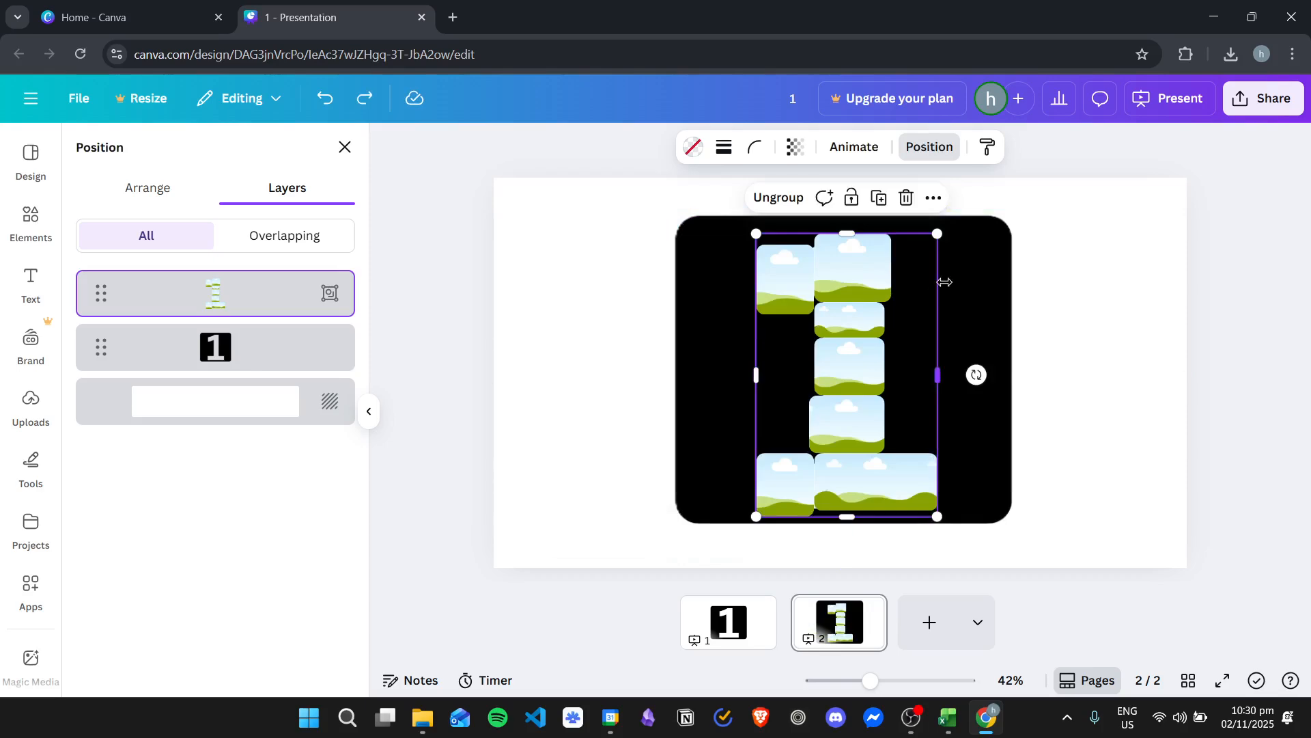
Give the grouped frames a solid white stroke with a weight of 4
left_click(724, 146)
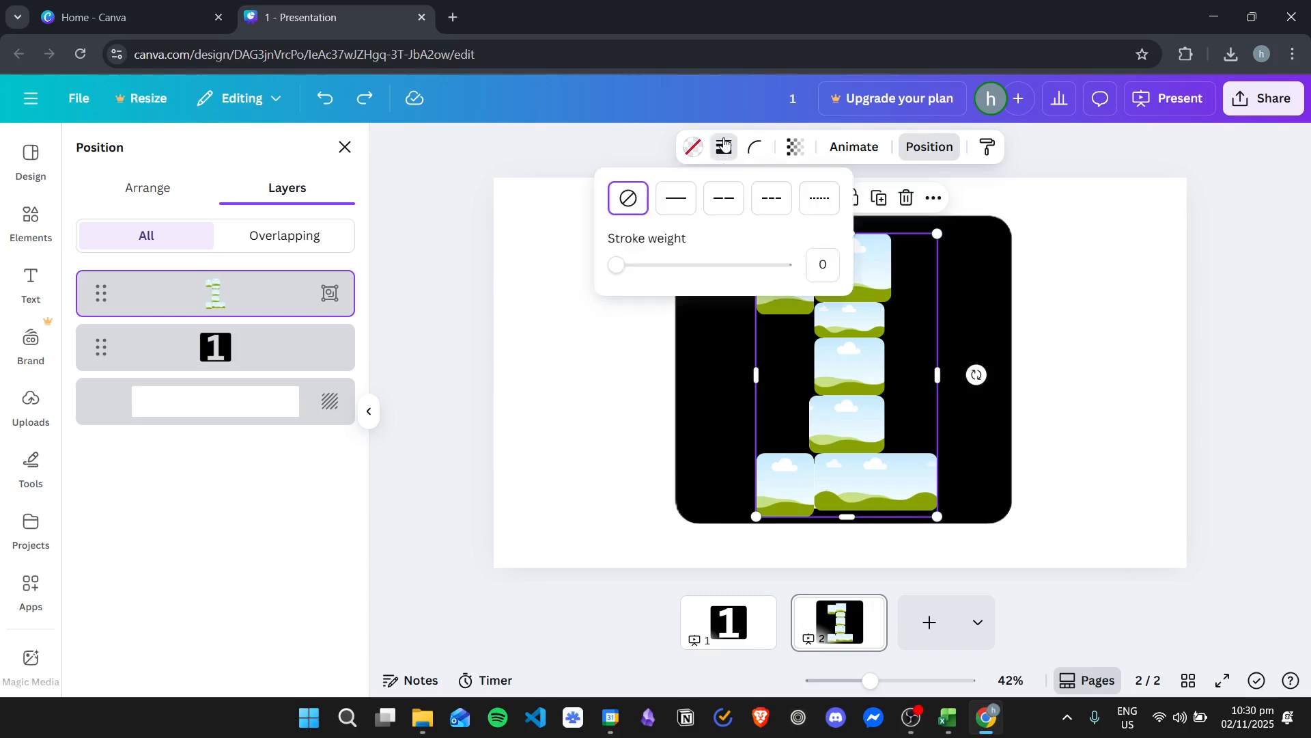
left_click(676, 196)
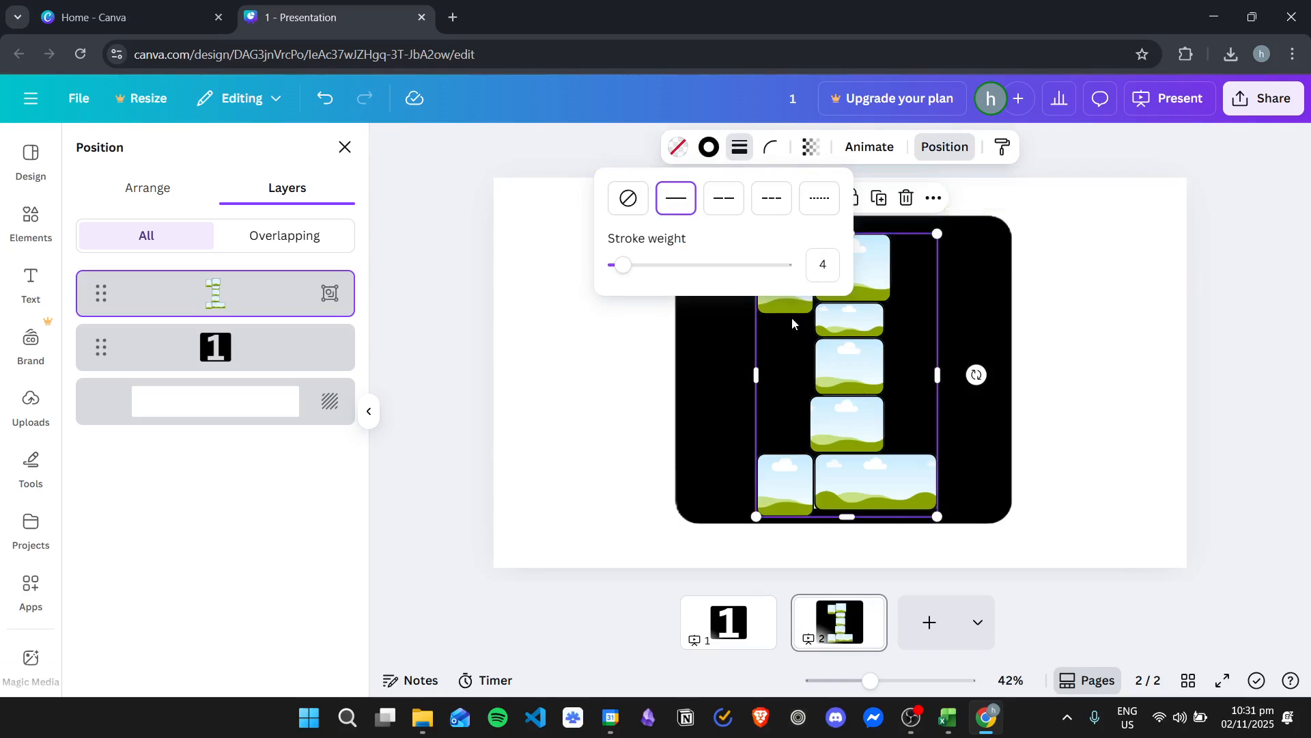
left_click(709, 148)
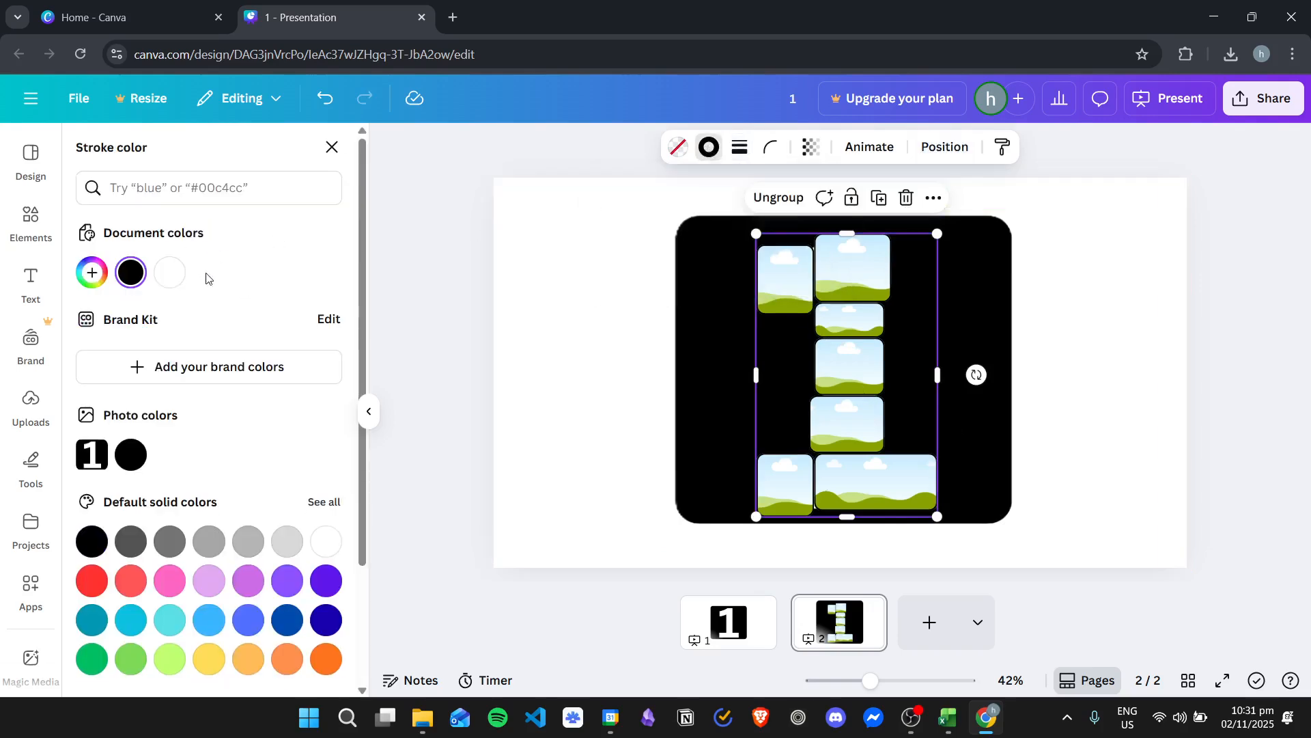
left_click(170, 271)
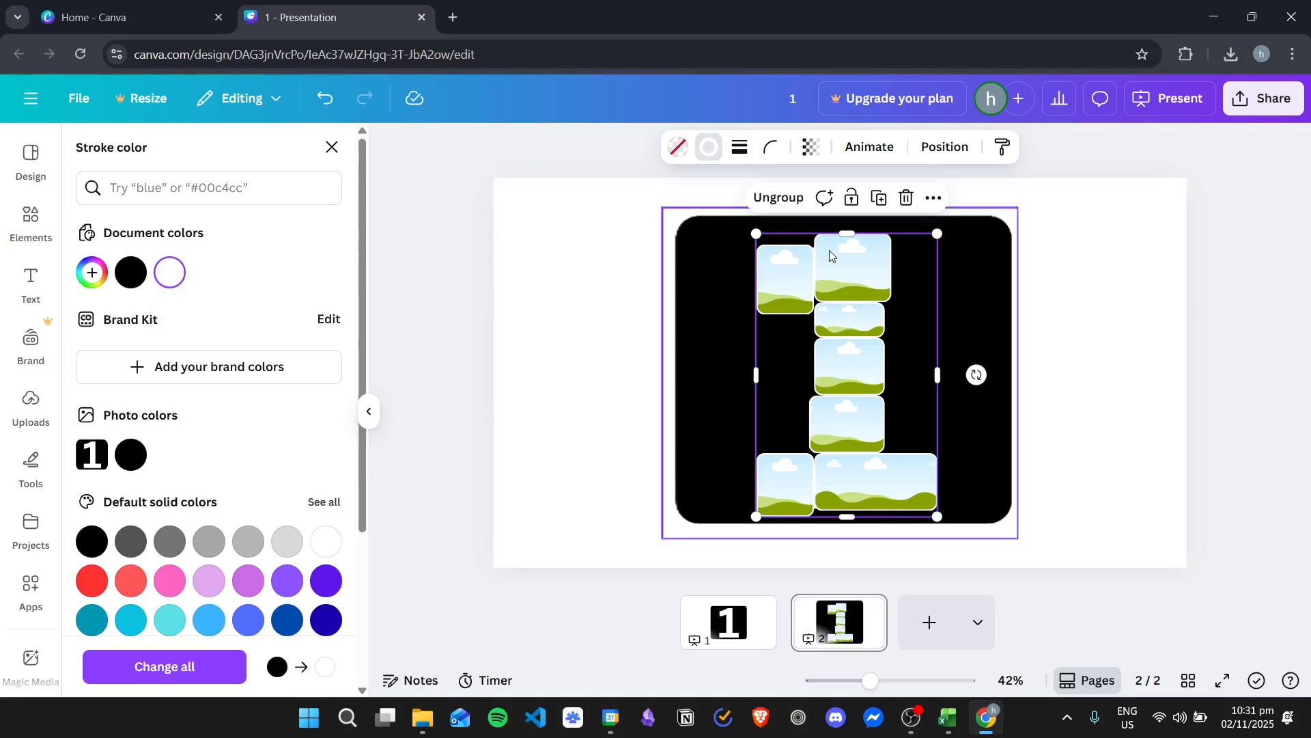
left_click(1115, 302)
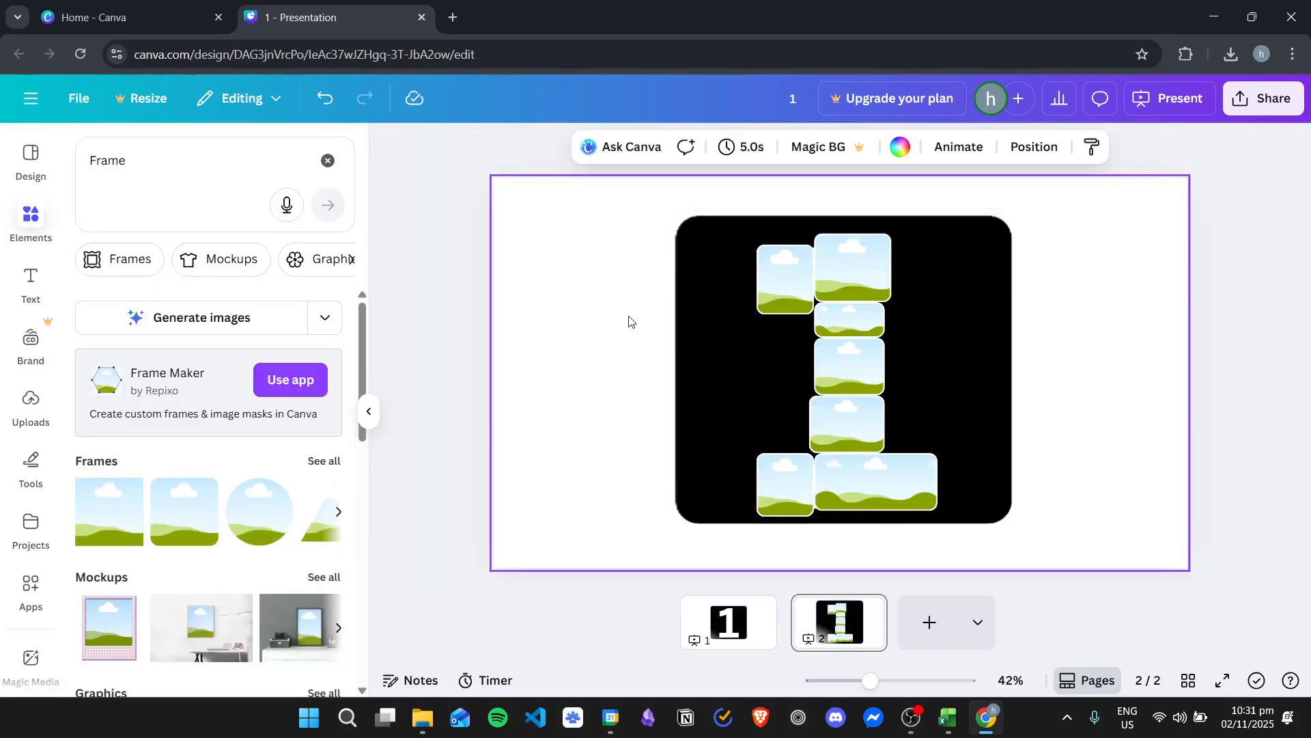
Layer the 1 cutout in front of the frame group to preview the masked number, and return the group to the front
key("alt+1")
left_click_drag(269, 362, 251, 283)
left_click(1145, 314)
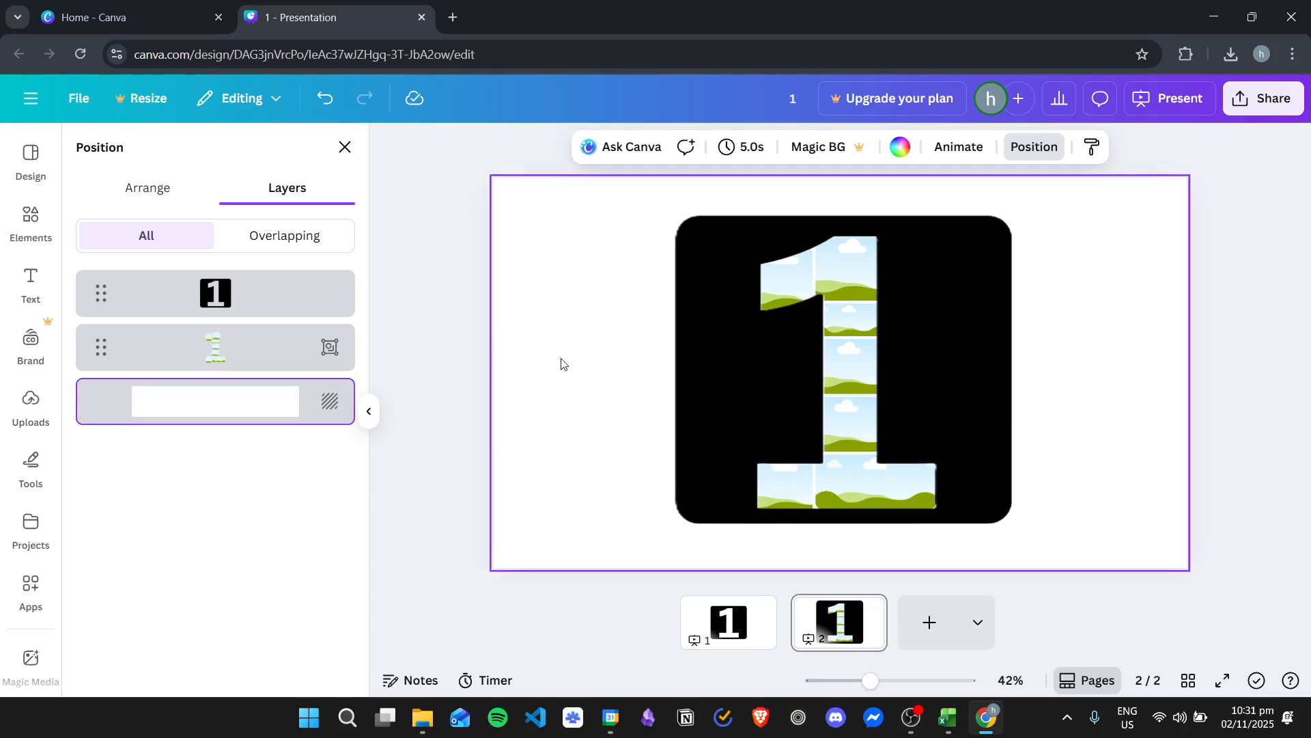
left_click_drag(240, 336, 241, 283)
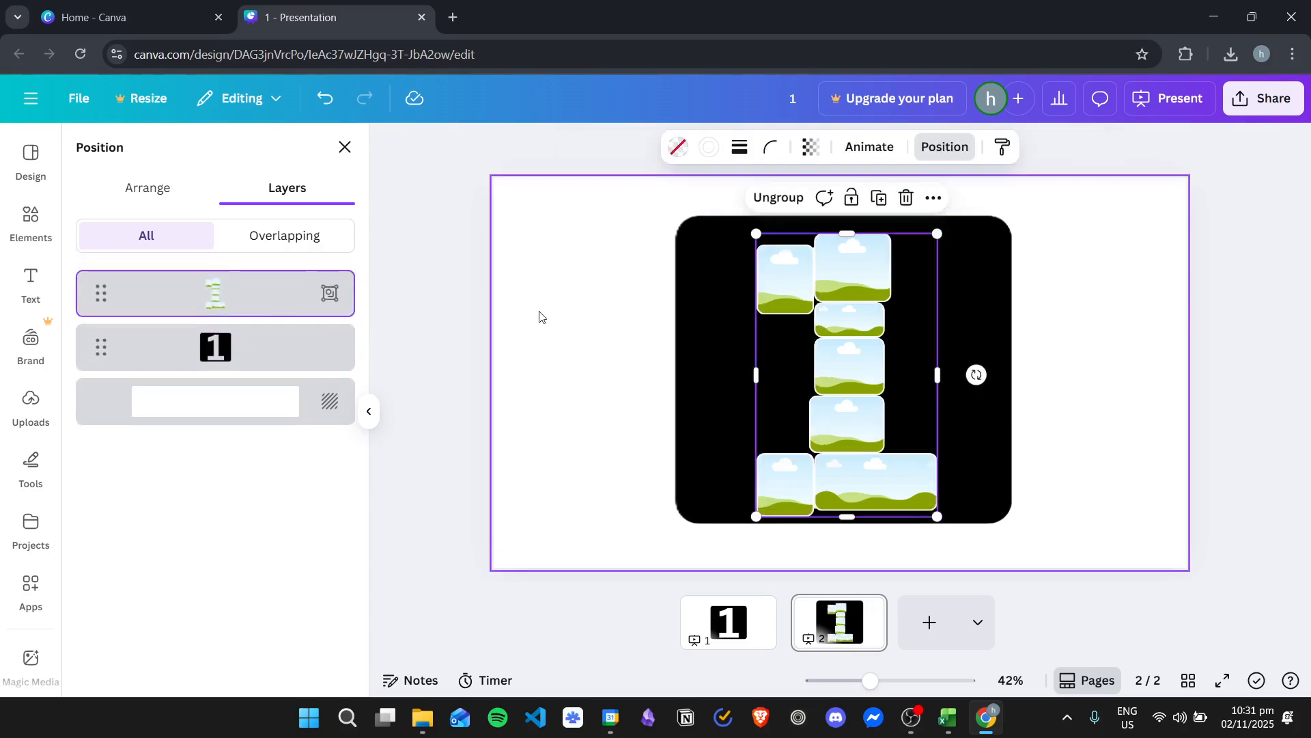
left_click(567, 309)
Fill the two top frames and the middle stem frame with the uploaded children-in-line, man-at-sunset and beach couple photos
left_click(31, 406)
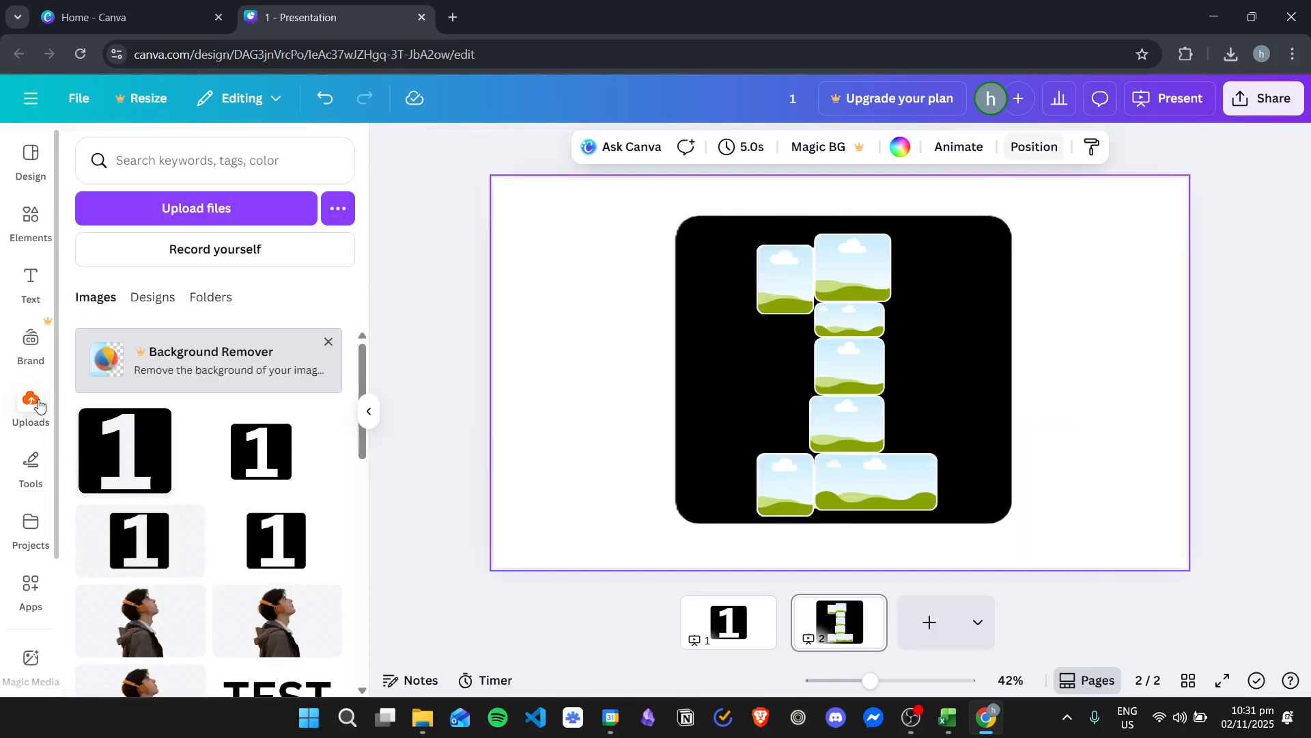
scroll(237, 485, "down", 5)
left_click_drag(237, 539, 847, 294)
left_click_drag(147, 529, 772, 266)
scroll(264, 525, "down", 3)
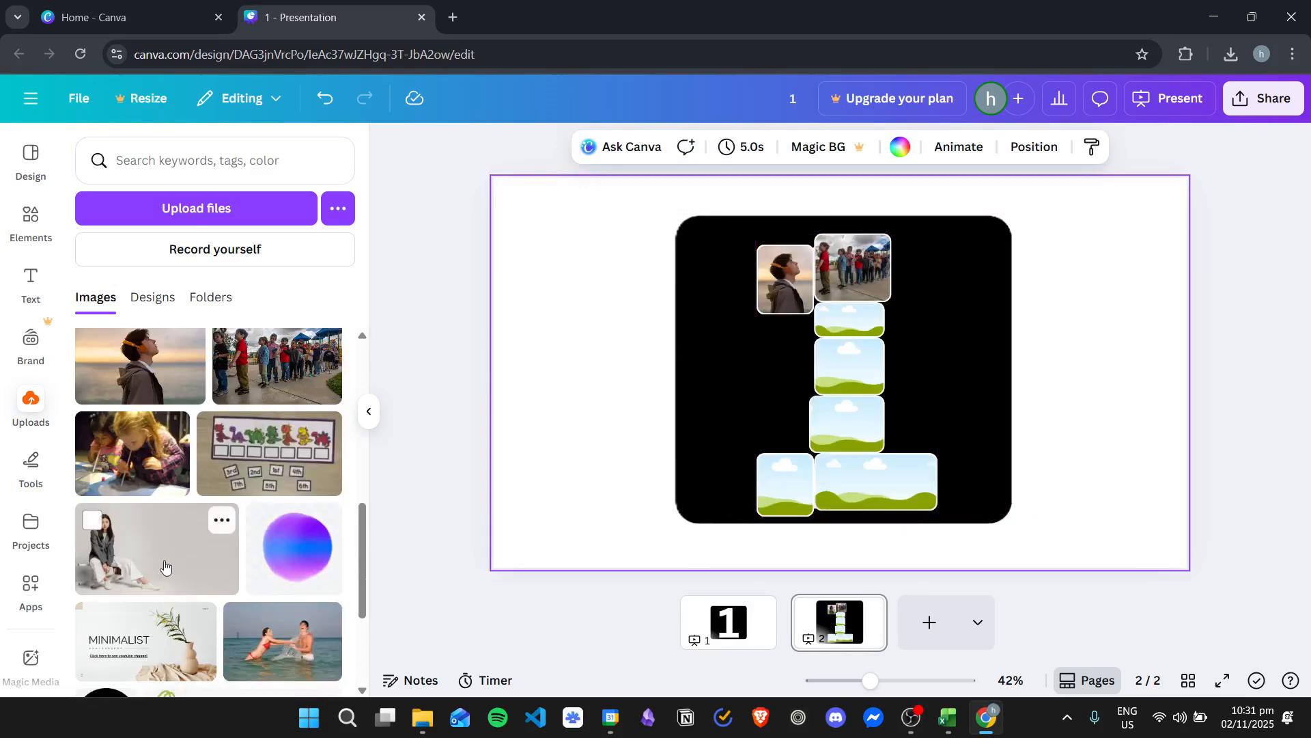
scroll(225, 526, "down", 3)
scroll(223, 527, "up", 2)
left_click_drag(286, 601, 844, 358)
scroll(273, 444, "up", 3)
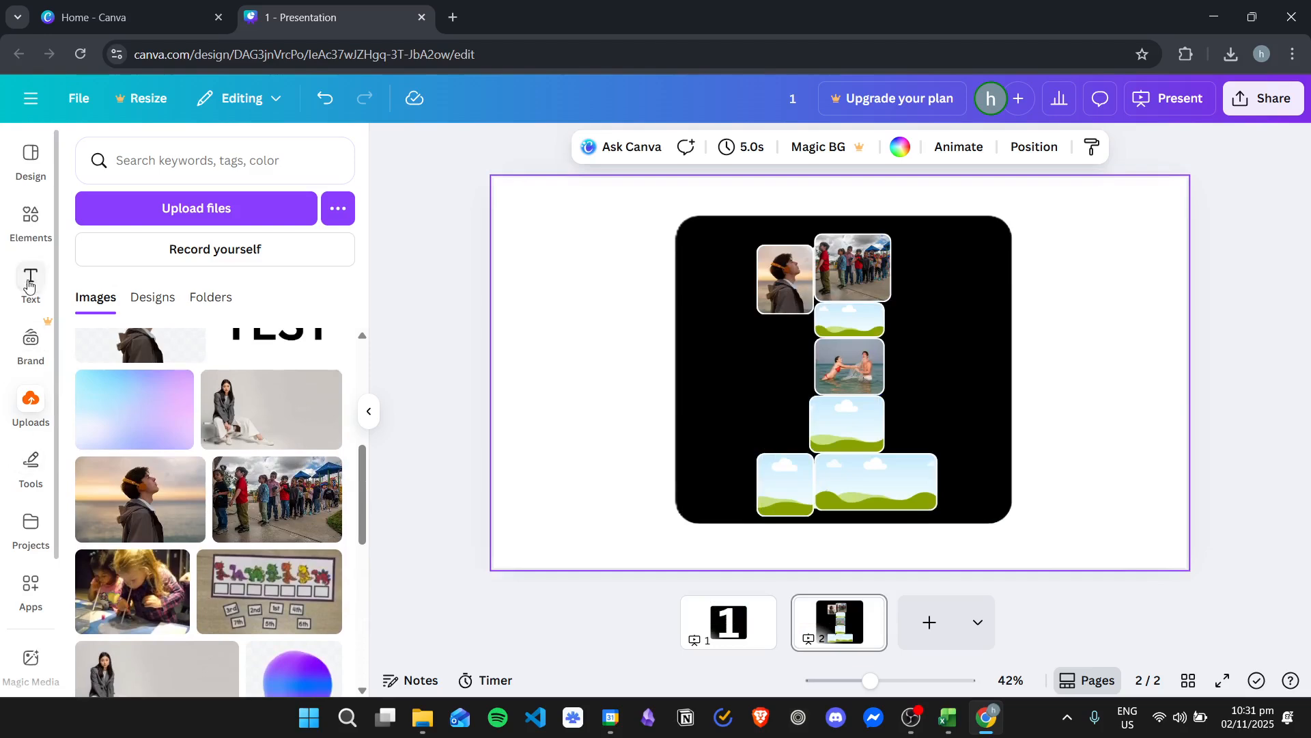
Search the elements for "family" and show all matching photos
left_click(30, 217)
left_click(202, 162)
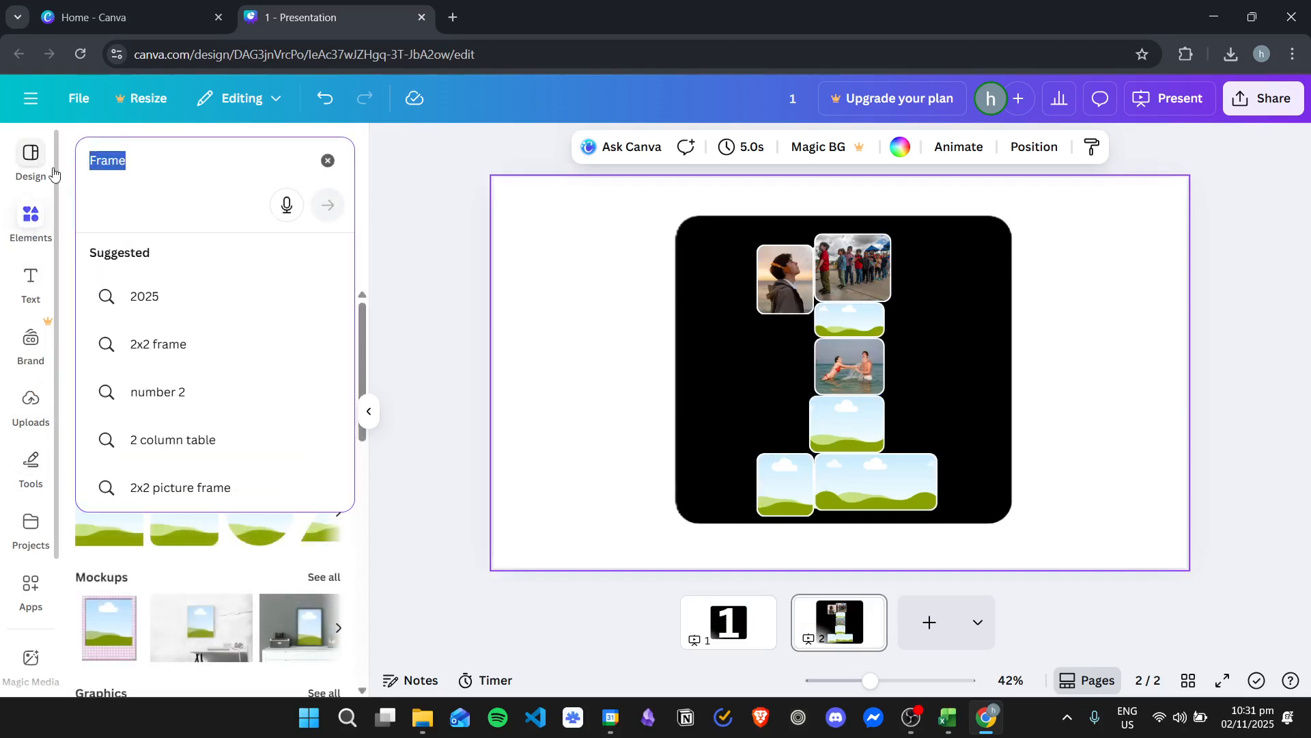
key("BackSpace")
type("famil")
type("y")
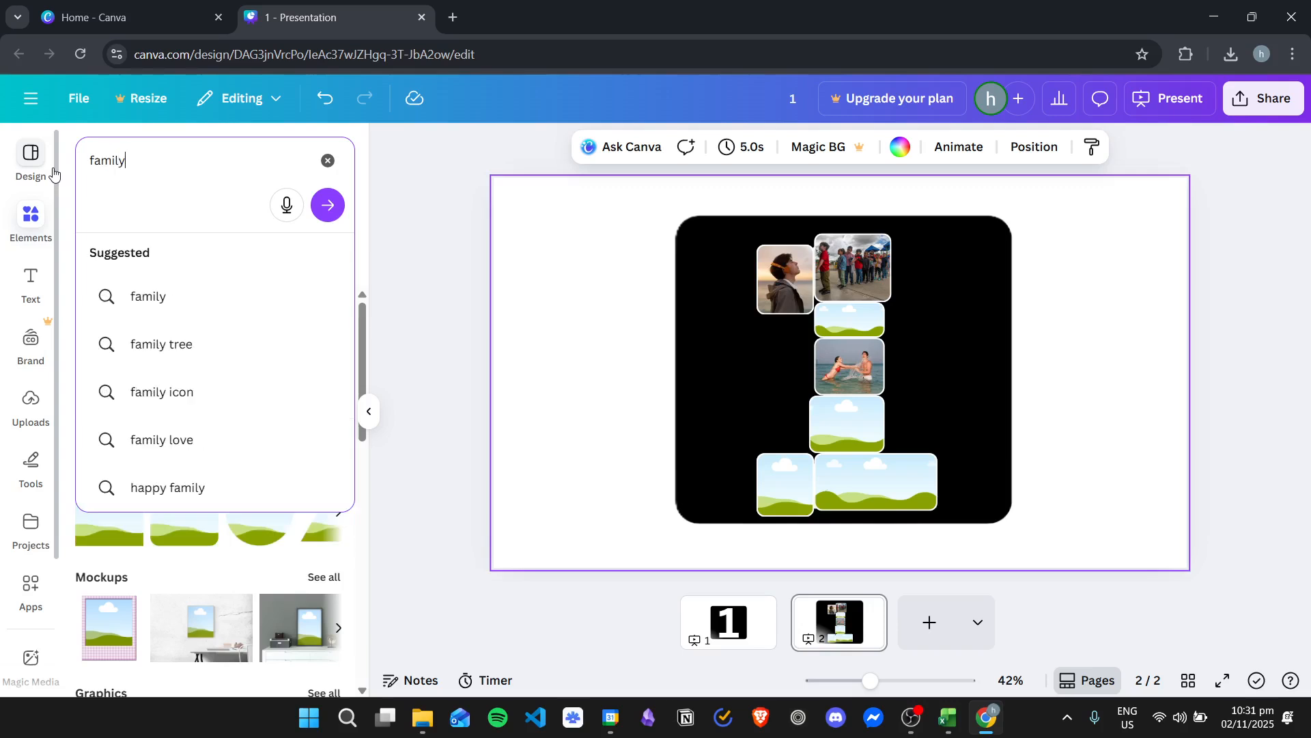
key("Return")
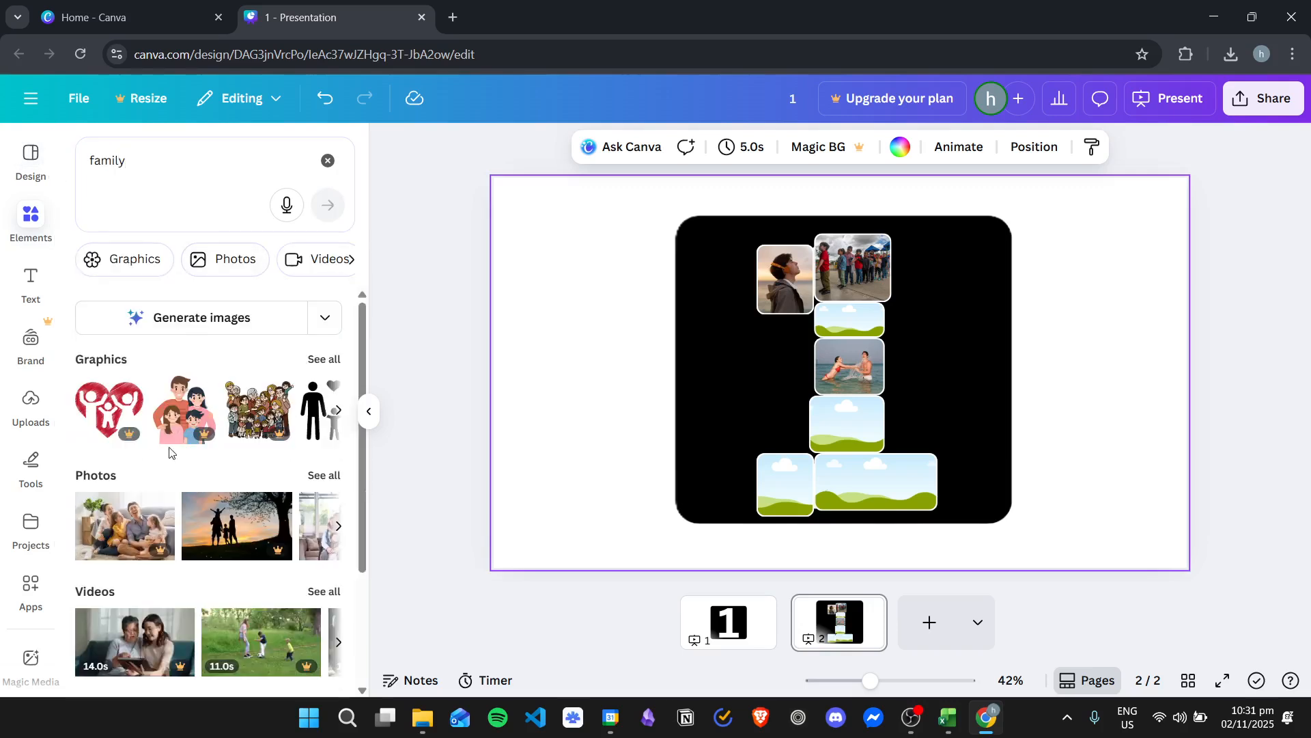
left_click(324, 475)
Fill the four remaining frames with family photos, using hugging families and a parent with child, plus the black-and-white hands on the lower stem
scroll(315, 464, "down", 3)
left_click_drag(286, 441, 847, 315)
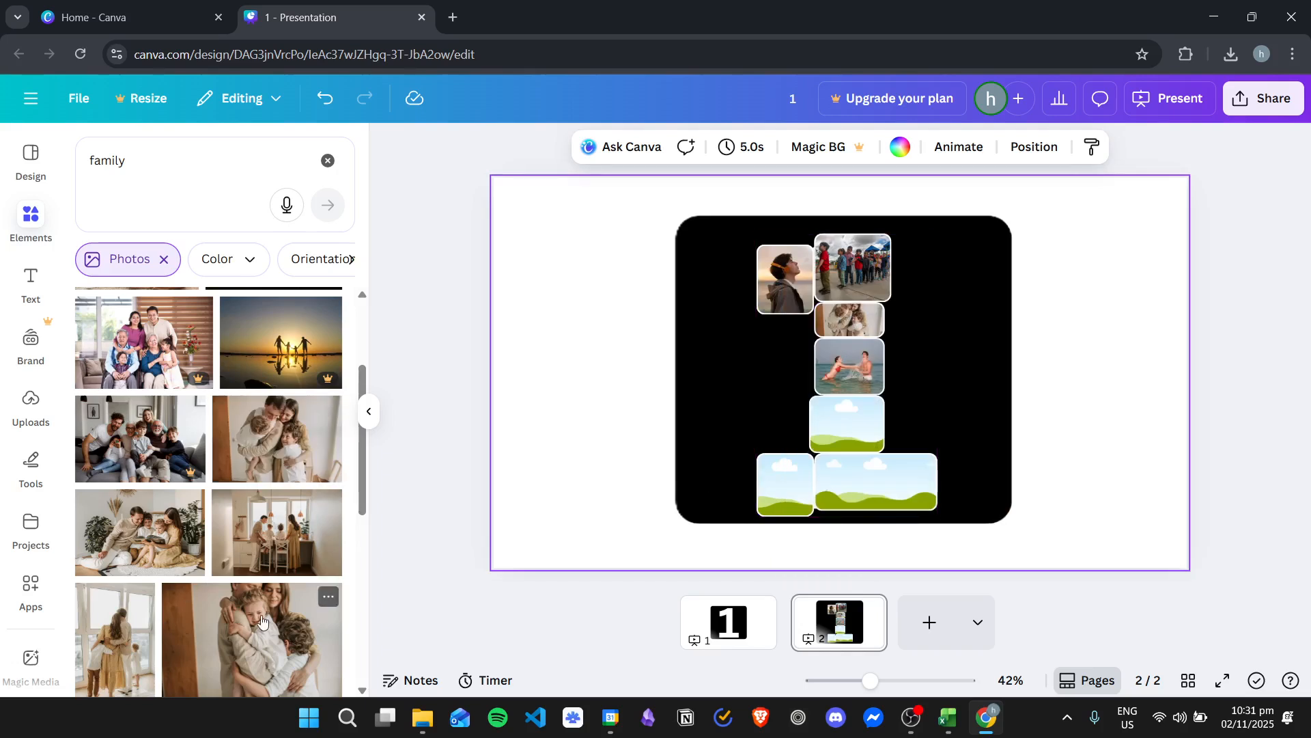
scroll(223, 617, "down", 1)
left_click_drag(115, 557, 787, 478)
scroll(240, 483, "down", 1)
left_click_drag(249, 472, 857, 474)
scroll(154, 511, "down", 1)
scroll(154, 511, "down", 3)
left_click_drag(310, 546, 854, 417)
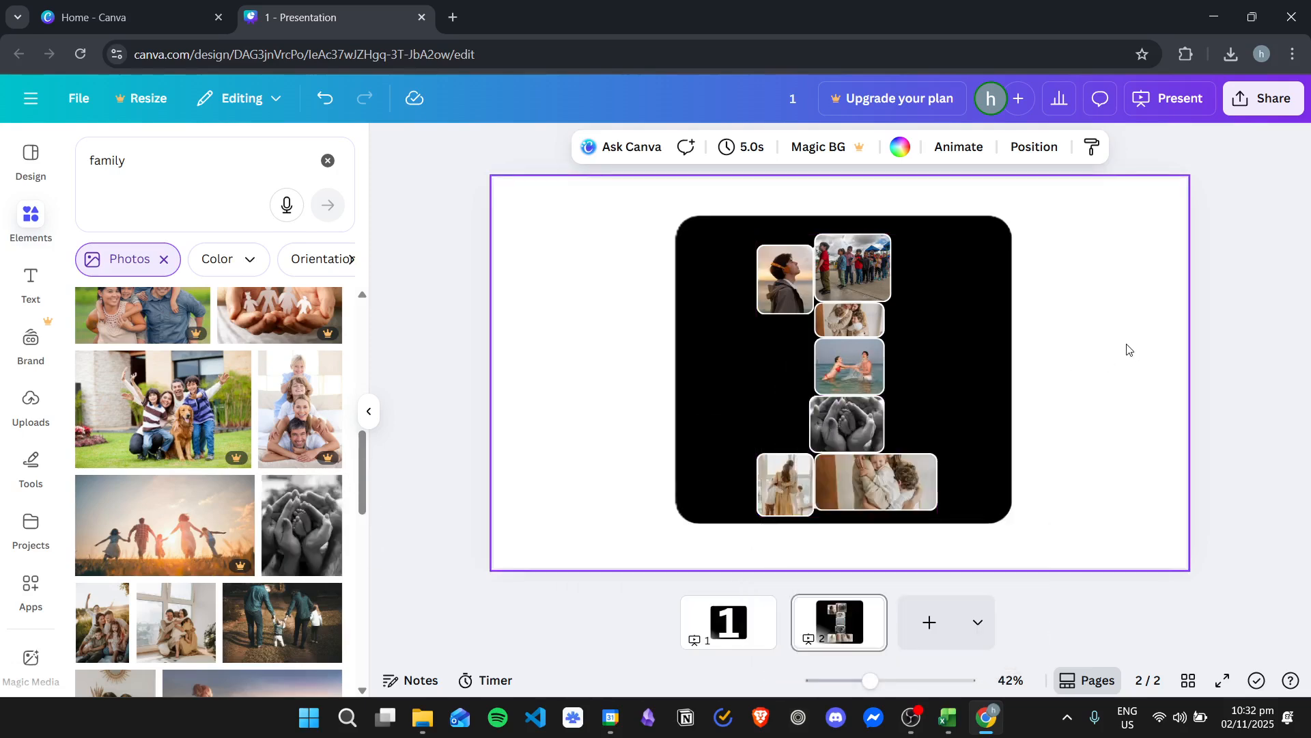